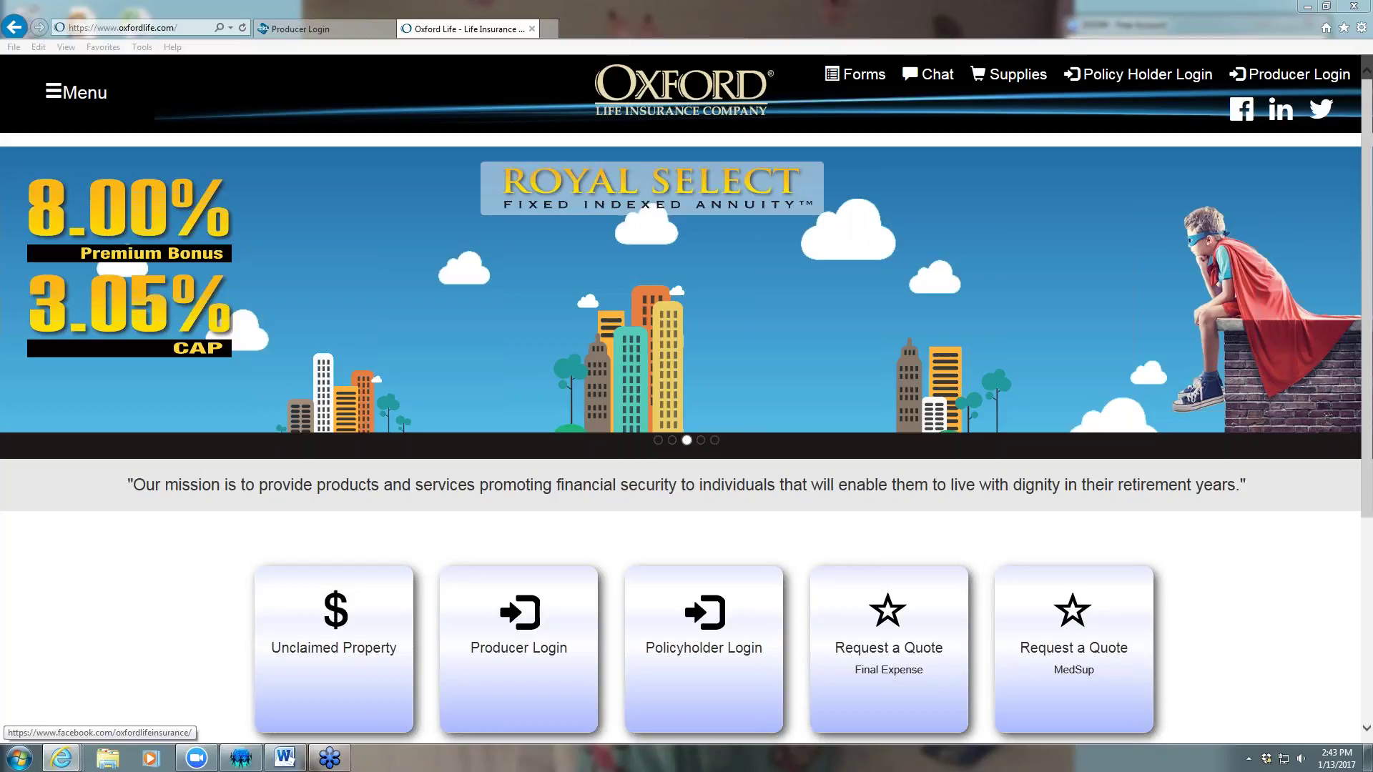
Switch to the already-open Producer Login browser tab
{"action": "left_click", "coordinate": [352, 31]}
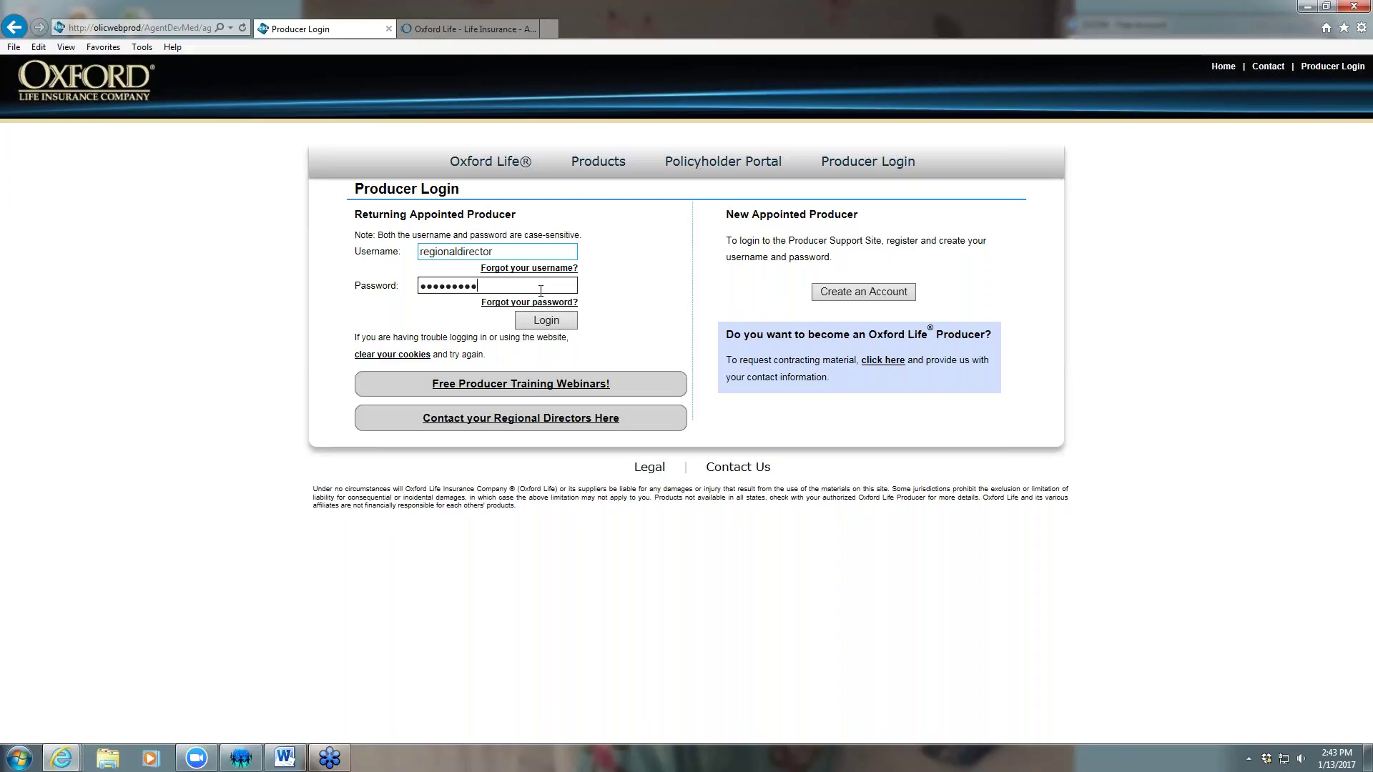
Log in to the Producer Support Site with the prefilled credentials
{"action": "left_click", "coordinate": [547, 321]}
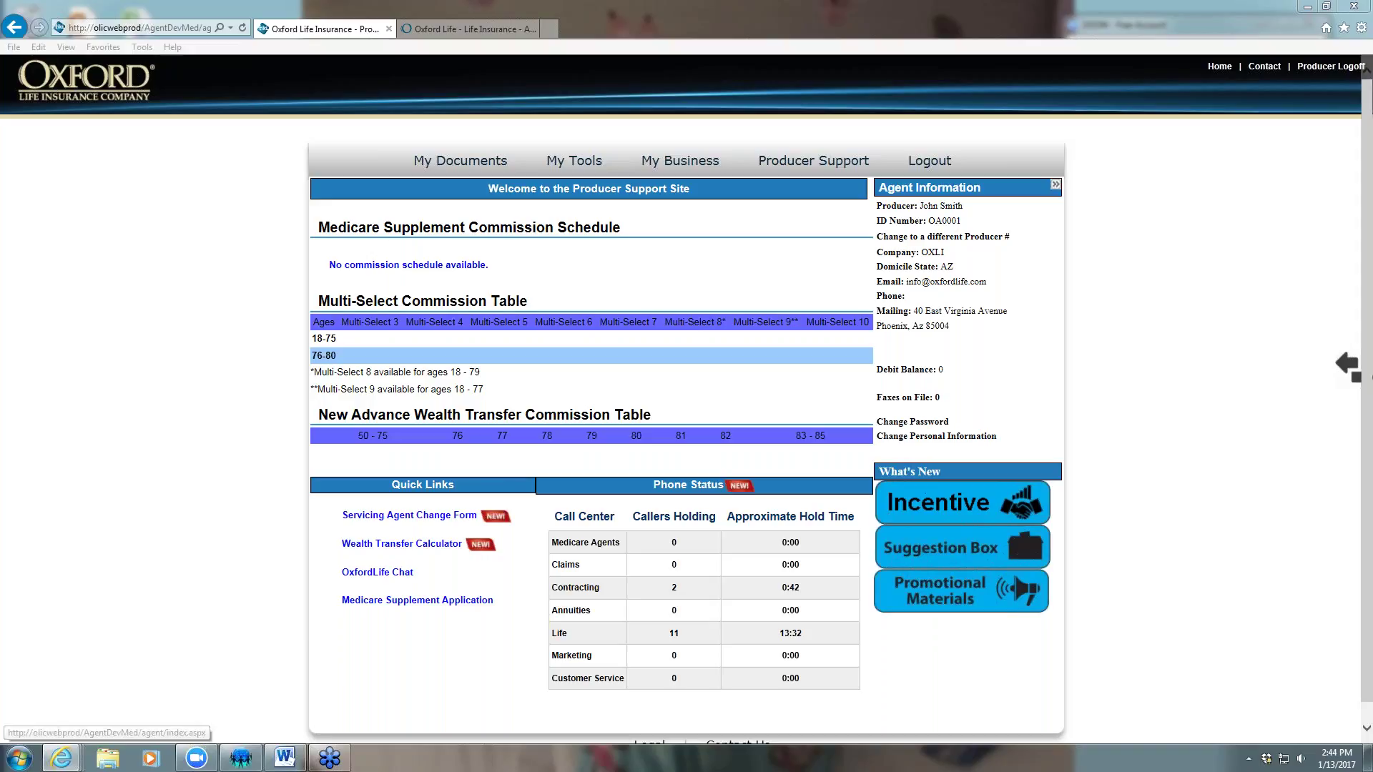
From E-App > MultiSelect, create a new application and choose AZ as the client's state
{"action": "mouse_move", "coordinate": [575, 172]}
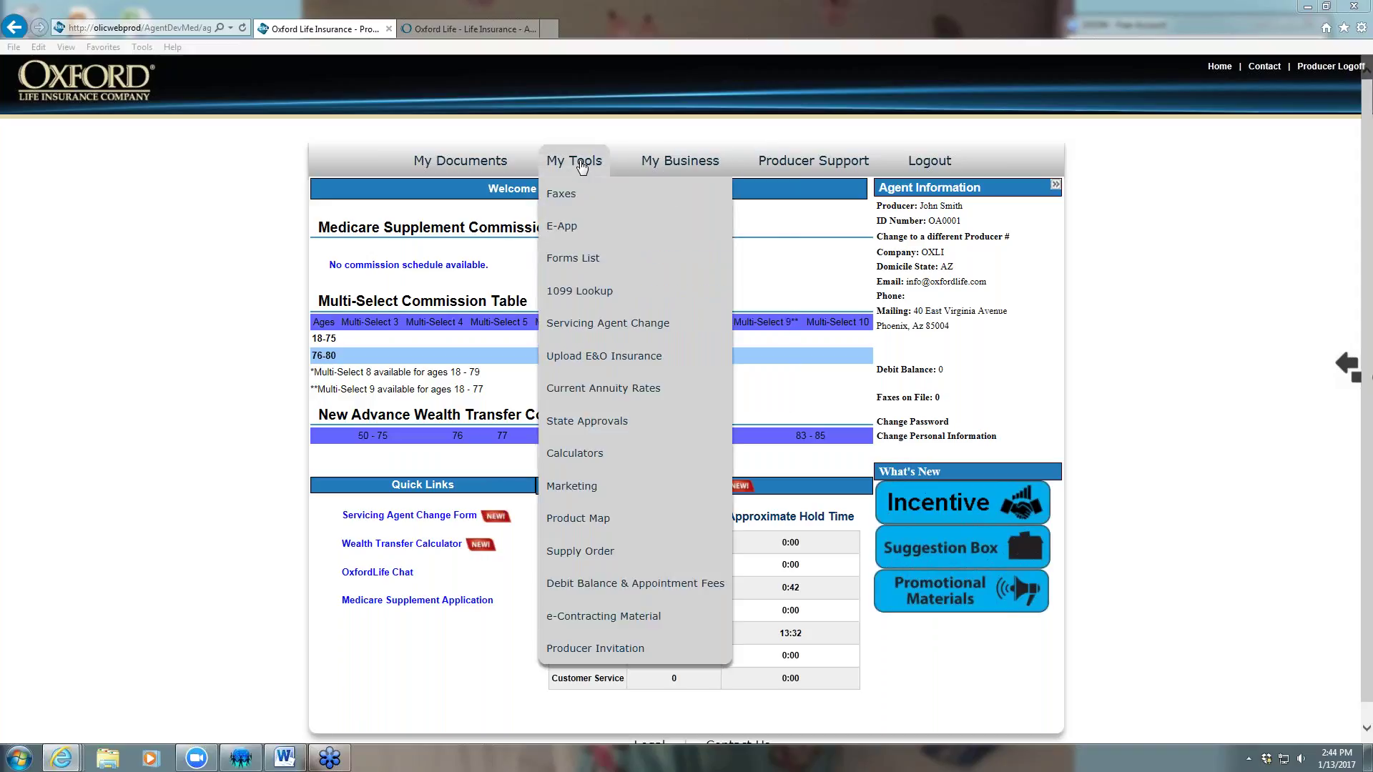
{"action": "mouse_move", "coordinate": [560, 228]}
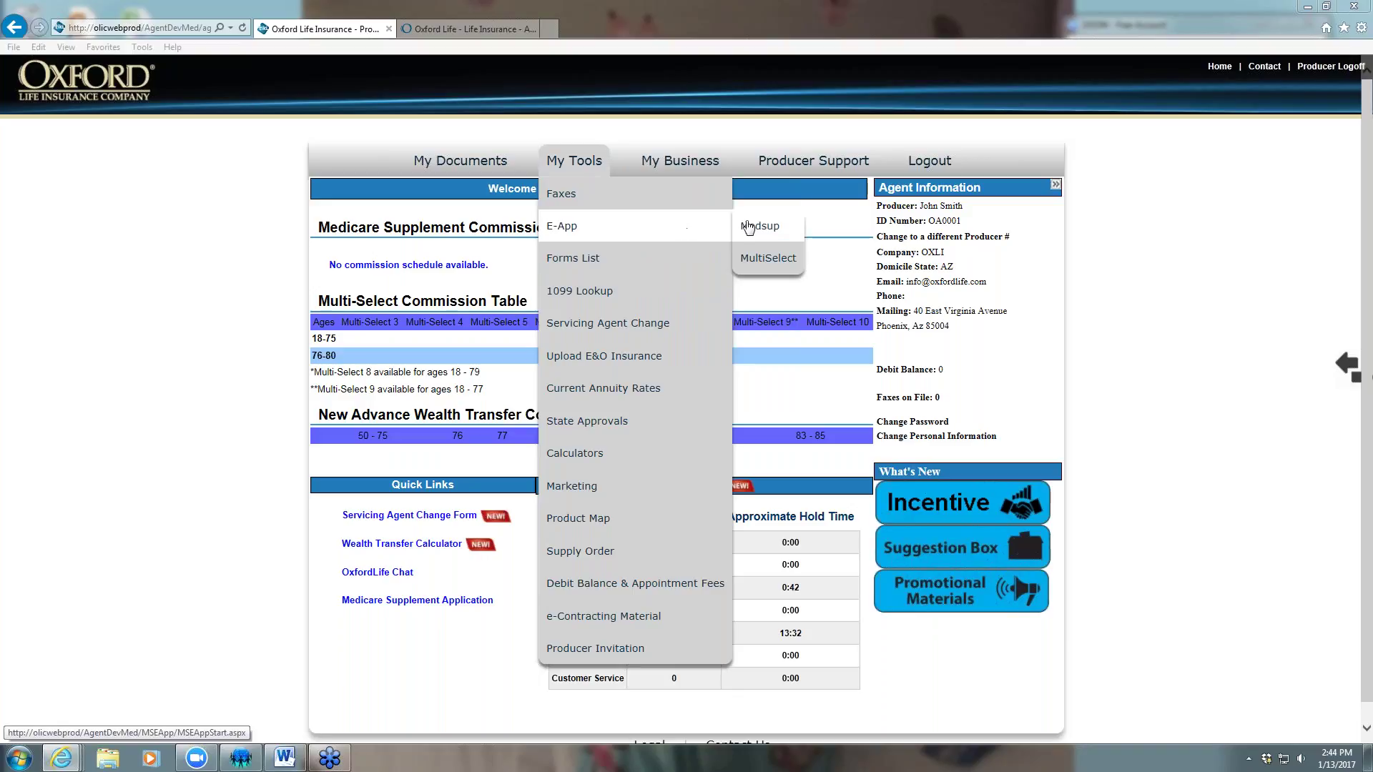
{"action": "left_click", "coordinate": [756, 258]}
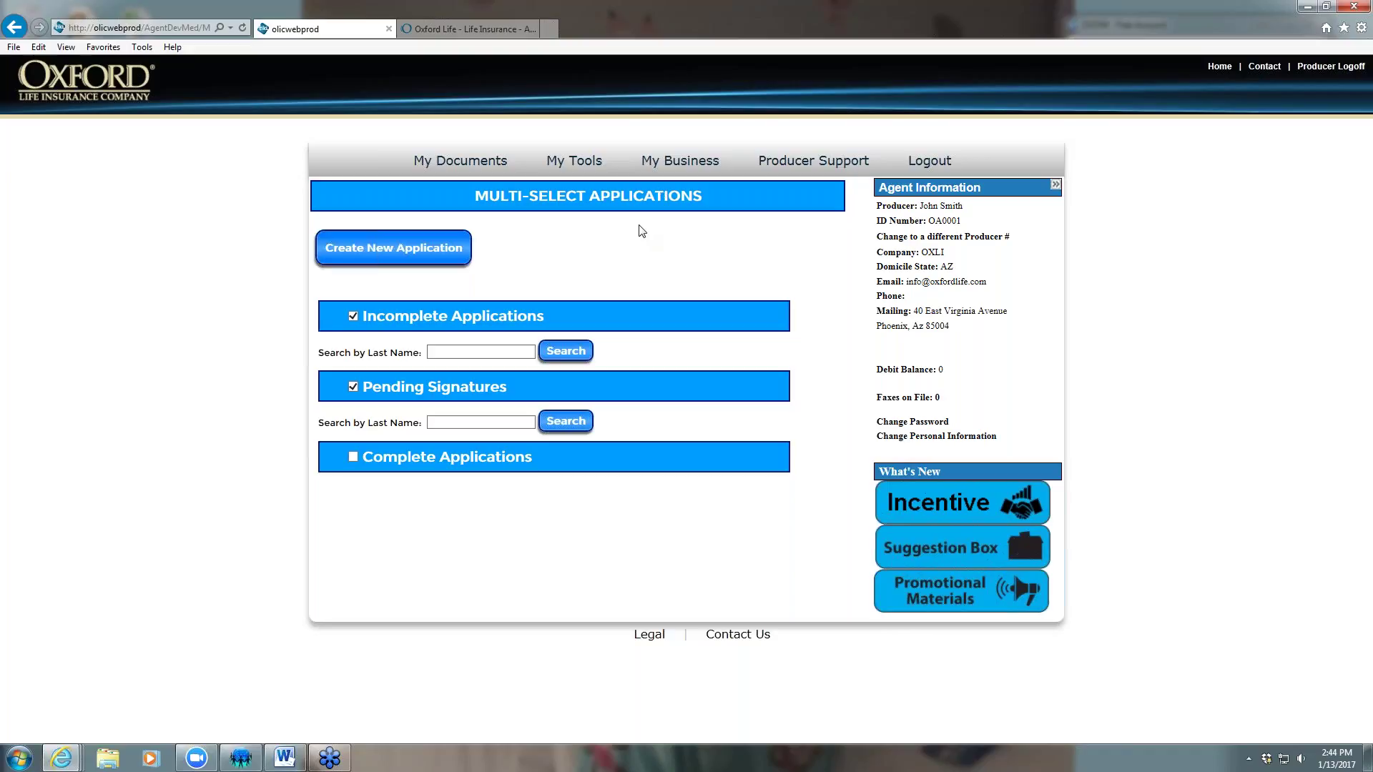
{"action": "left_click", "coordinate": [395, 249]}
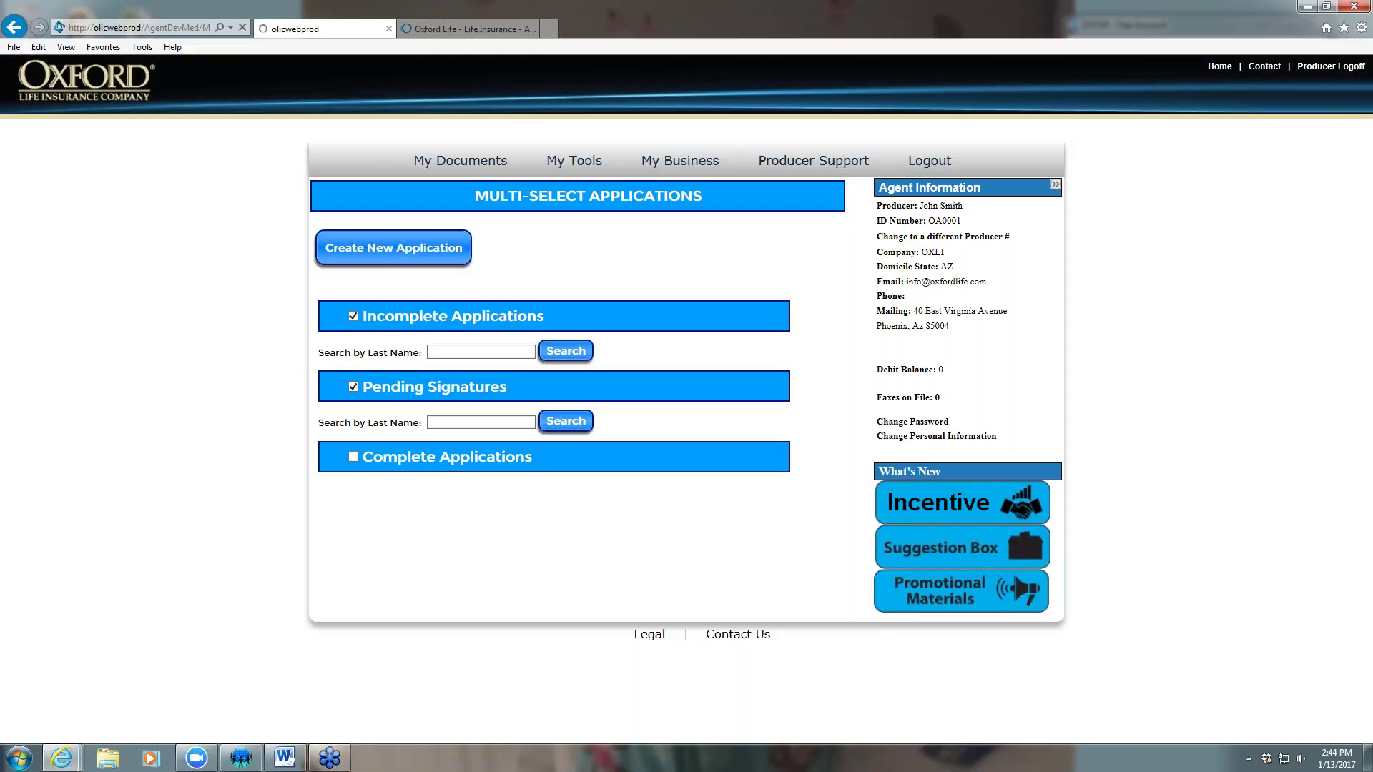
{"action": "left_click", "coordinate": [373, 294]}
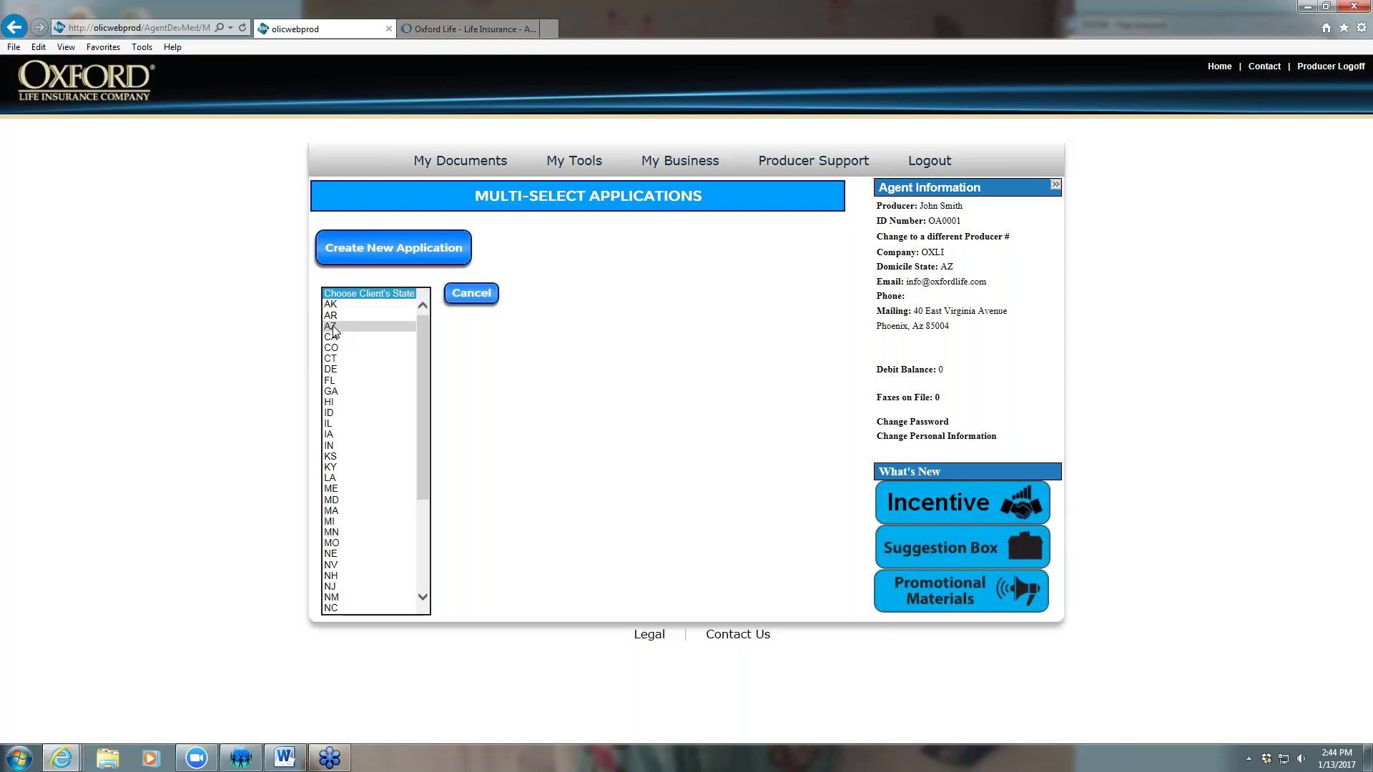
{"action": "left_click", "coordinate": [336, 327]}
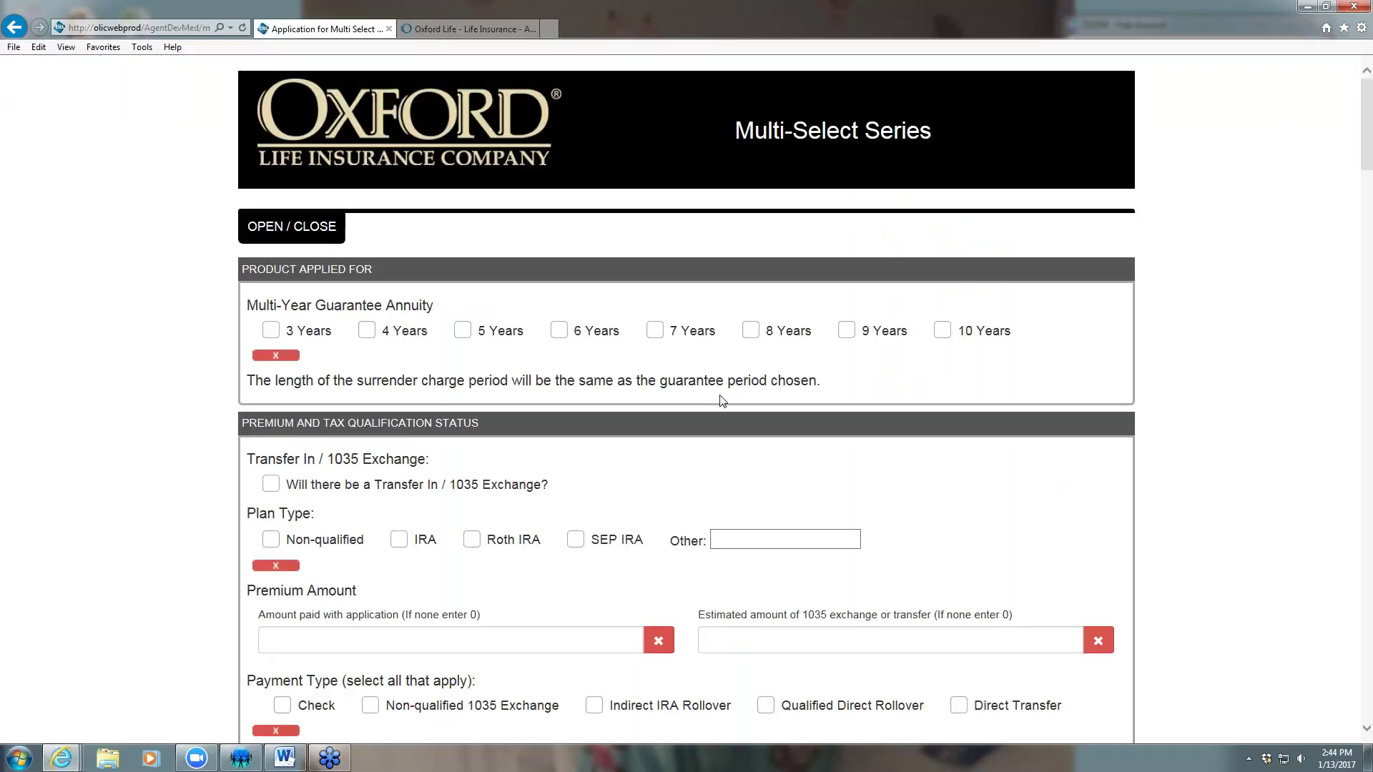
Choose the 10 Years guarantee period with a Transfer In on a Non-qualified plan
{"action": "scroll", "coordinate": [1196, 418], "scroll_direction": "down", "scroll_amount": 1}
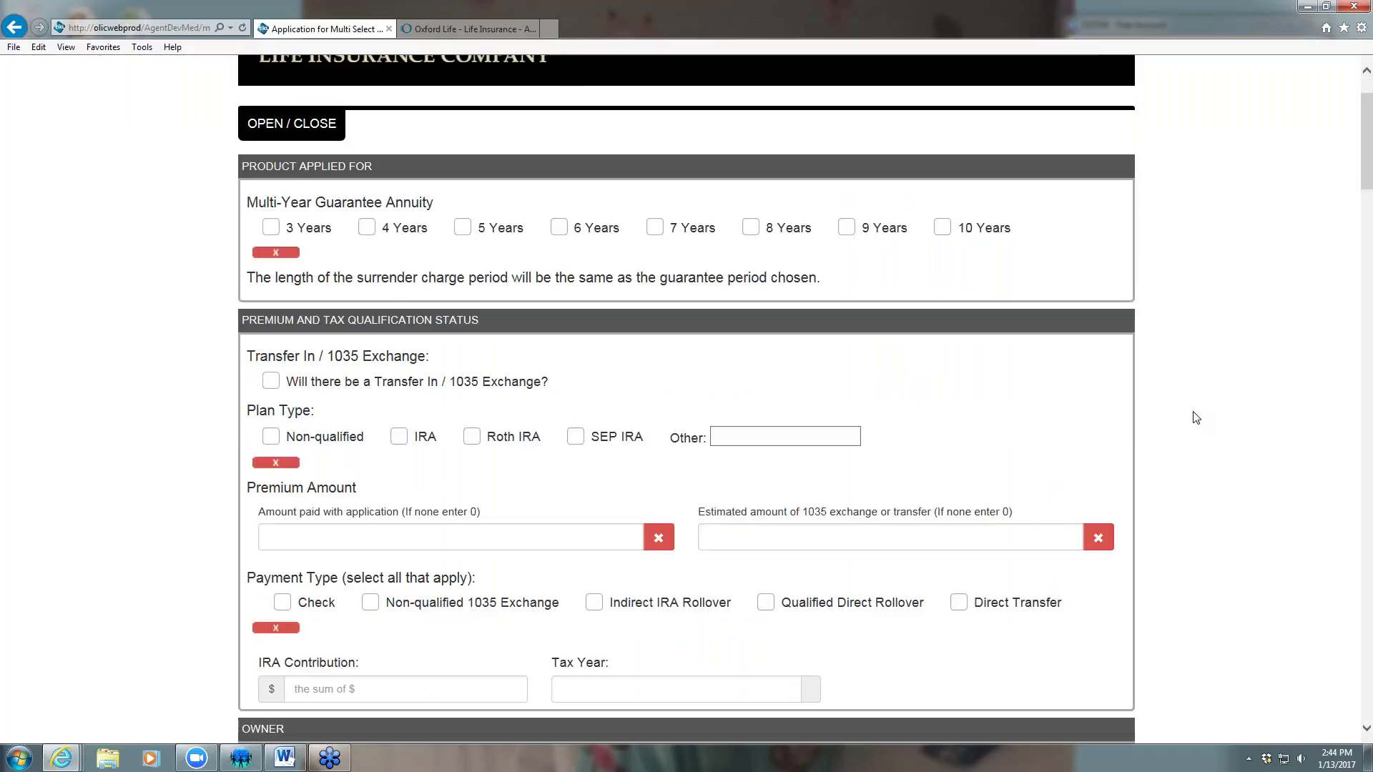
{"action": "scroll", "coordinate": [1196, 418], "scroll_direction": "down", "scroll_amount": 1}
{"action": "left_click", "coordinate": [943, 124]}
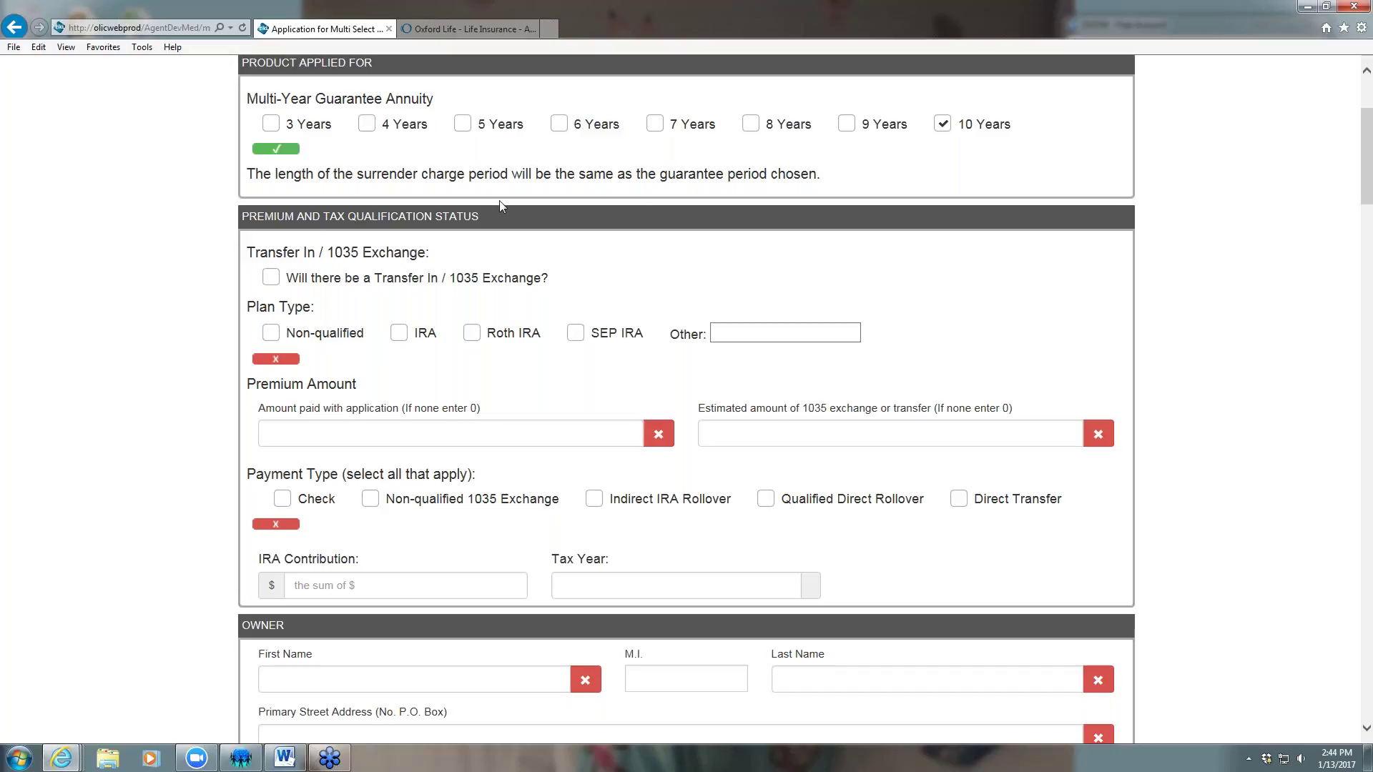
{"action": "left_click", "coordinate": [282, 278]}
{"action": "left_click", "coordinate": [271, 334]}
Enter 50,000.00 as the premium and 1035 transfer amounts; add Check and Non-qualified 1035 Exchange payments
{"action": "left_click", "coordinate": [308, 432]}
{"action": "type", "text": "0.00"}
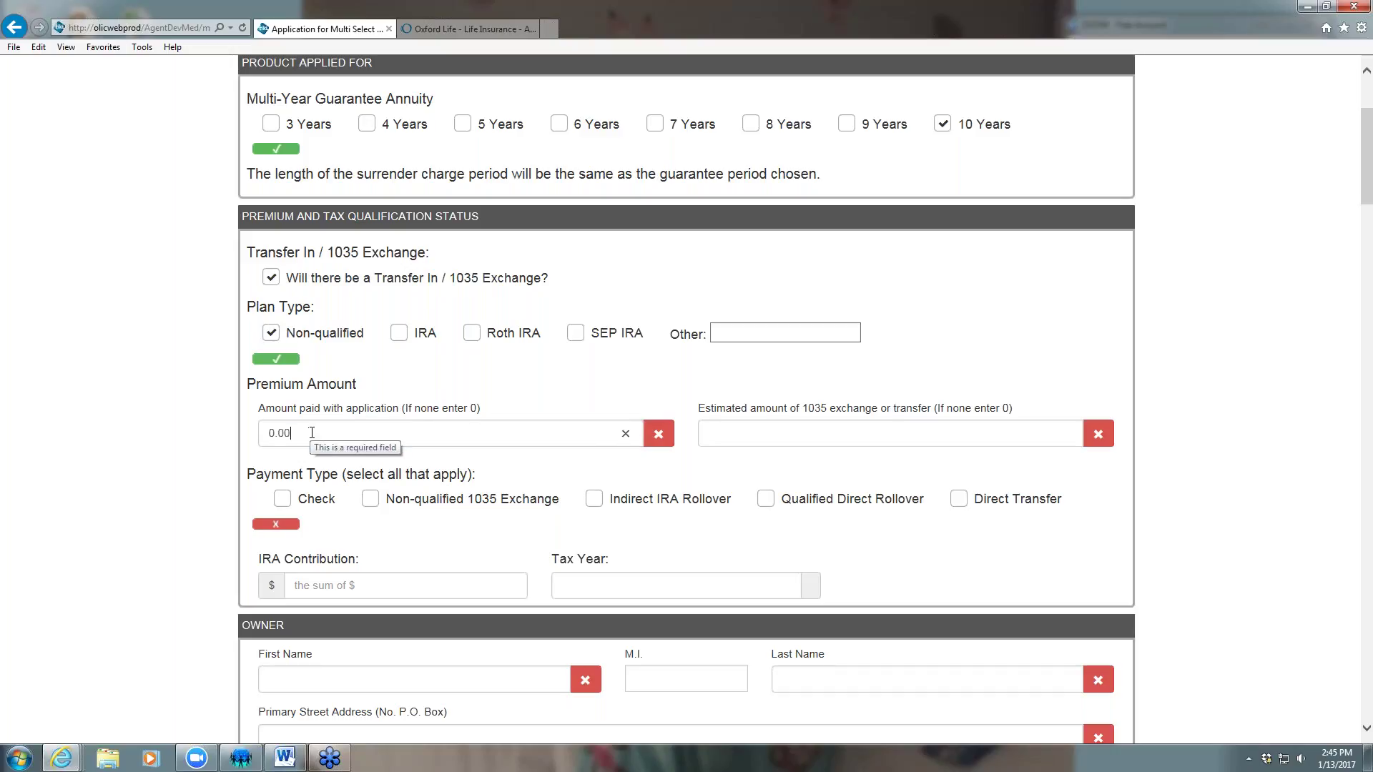
{"action": "type", "text": "000000"}
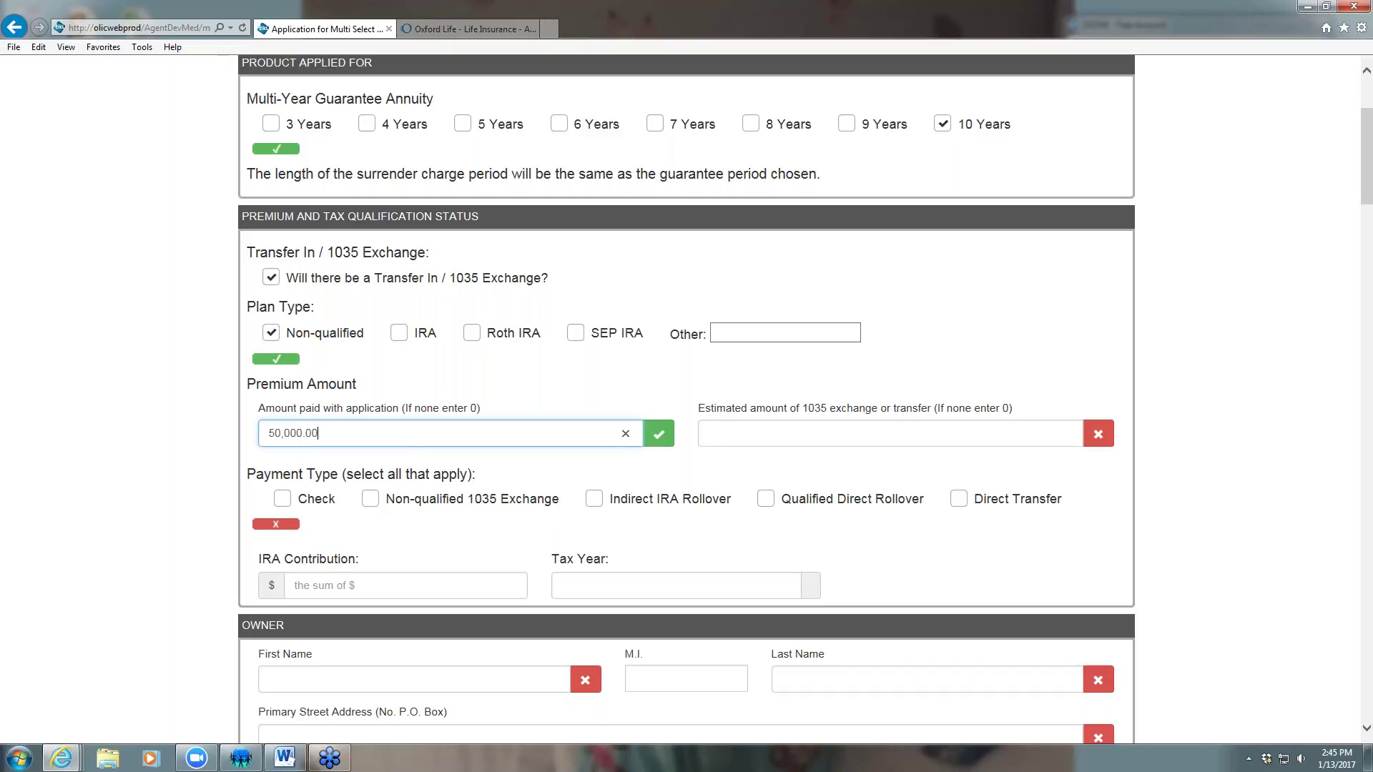
{"action": "left_click", "coordinate": [723, 430]}
{"action": "type", "text": "50,000.00"}
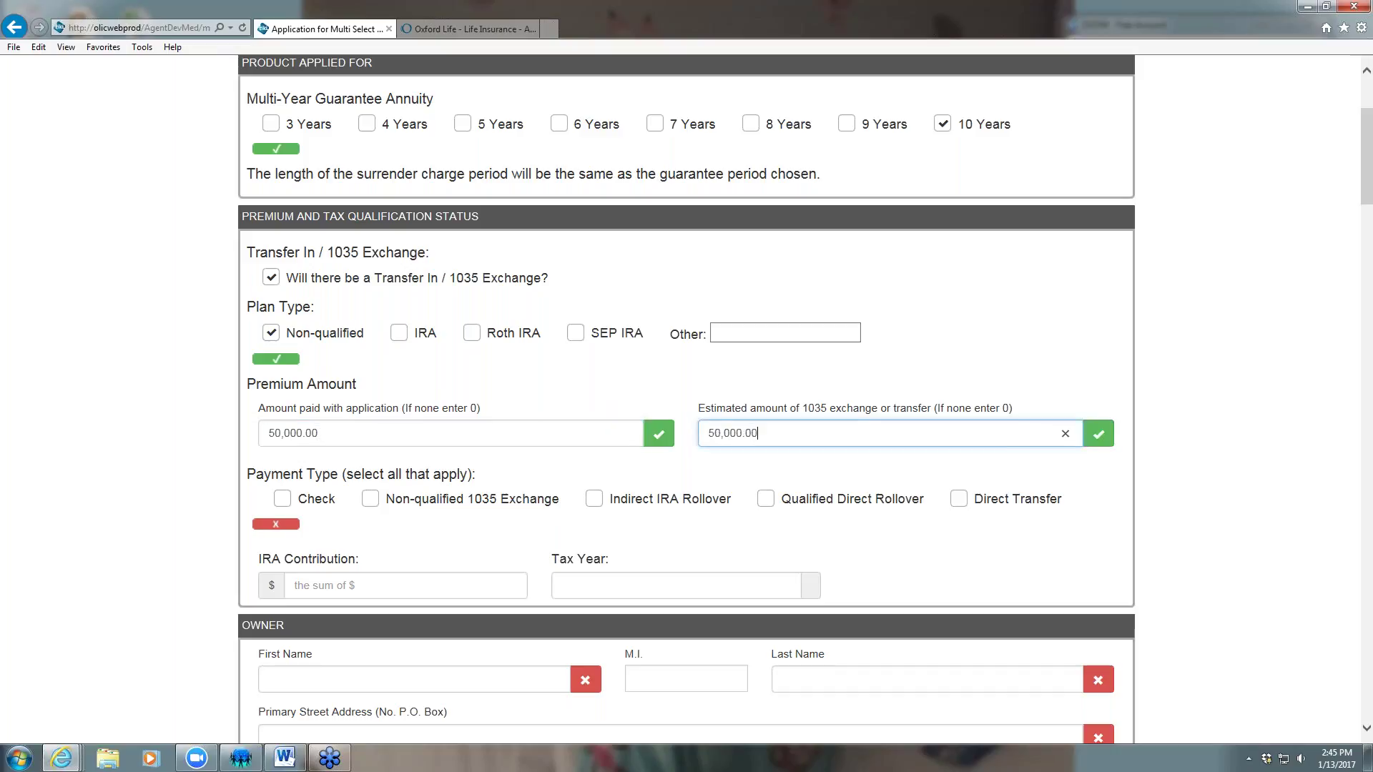
{"action": "left_click", "coordinate": [283, 499]}
{"action": "left_click", "coordinate": [370, 499]}
{"action": "scroll", "coordinate": [601, 498], "scroll_direction": "down", "scroll_amount": 3}
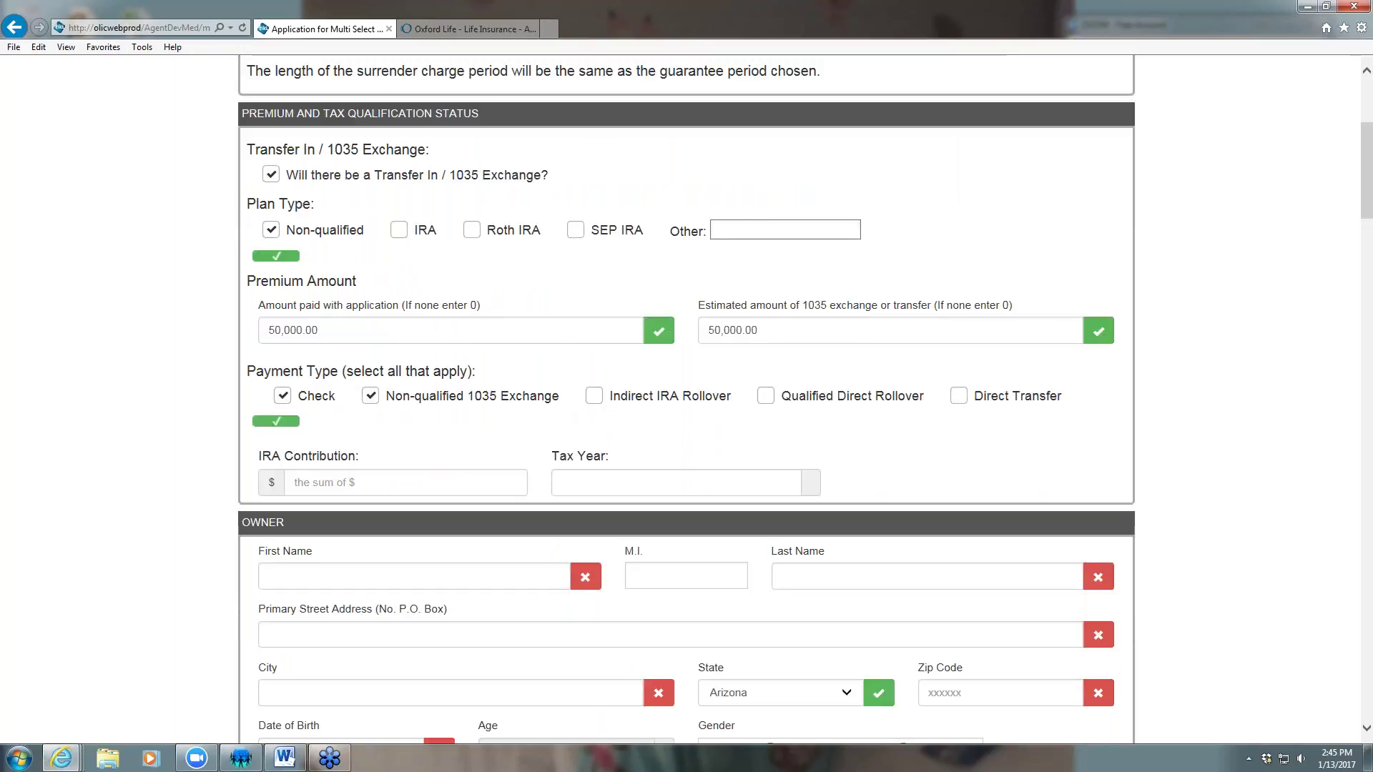
{"action": "scroll", "coordinate": [562, 379], "scroll_direction": "down", "scroll_amount": 5}
Enter the owner's first and last name, street address, city and zip code
{"action": "left_click", "coordinate": [332, 265]}
{"action": "type", "text": "Mike"}
{"action": "key", "text": "Tab"}
{"action": "key", "text": "Tab"}
{"action": "type", "text": "Test"}
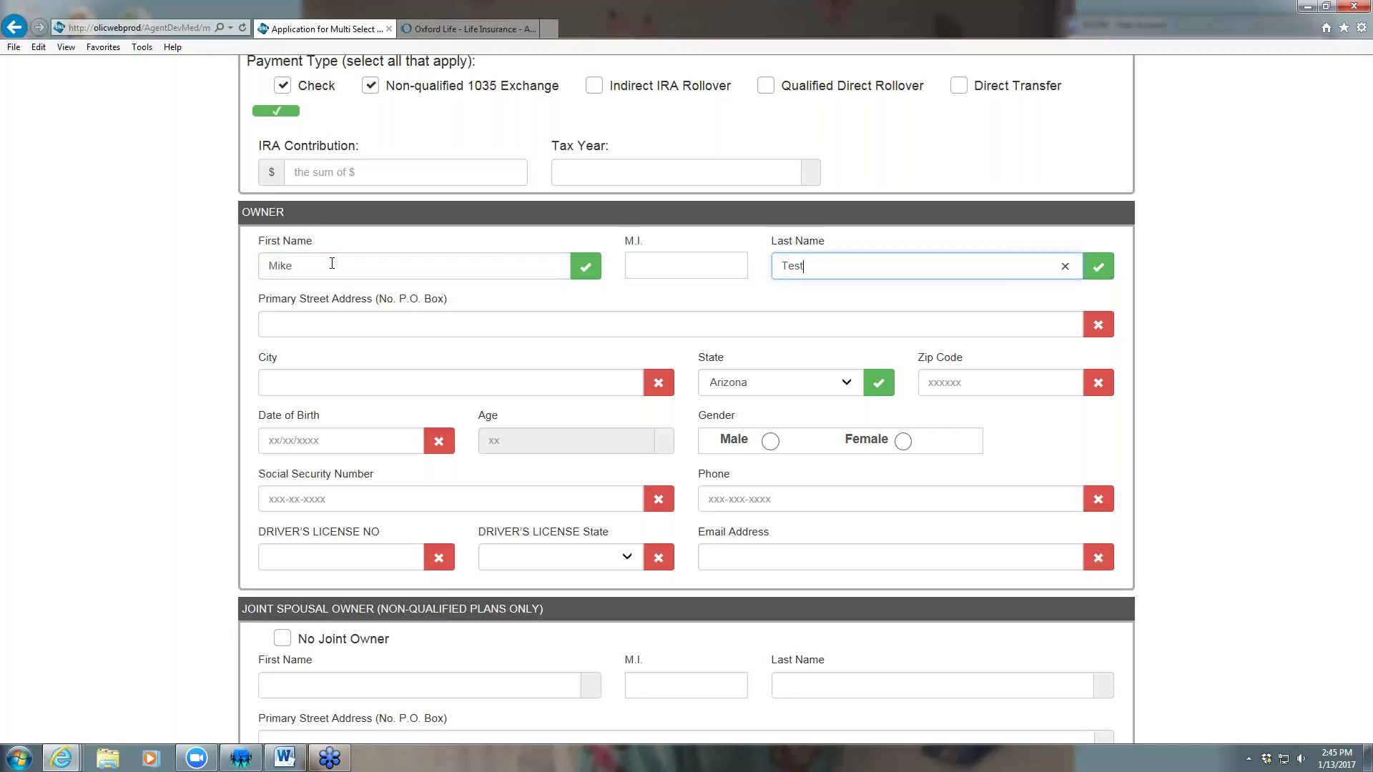
{"action": "key", "text": "Tab"}
{"action": "type", "text": "1 El"}
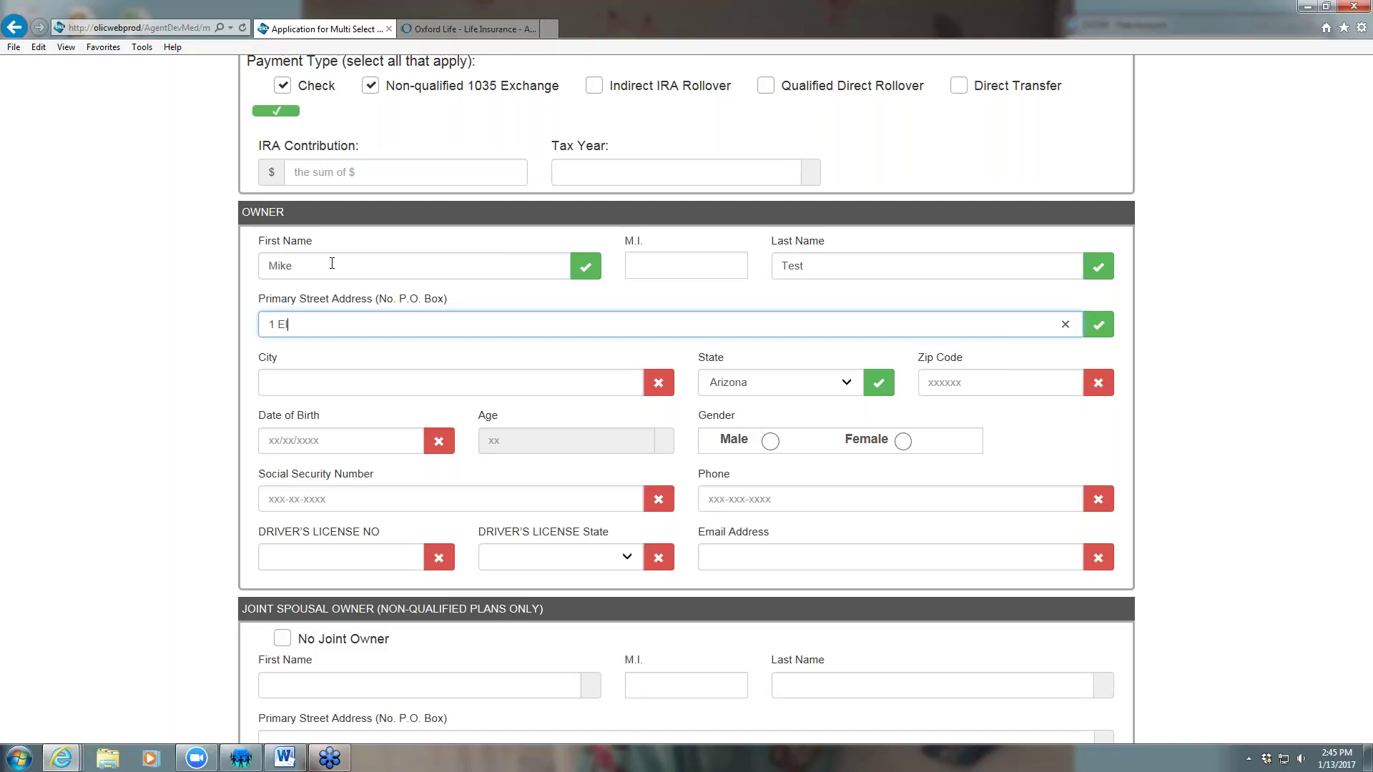
{"action": "type", "text": "m Street"}
{"action": "key", "text": "Tab"}
{"action": "type", "text": "Phoenix"}
{"action": "key", "text": "Tab"}
{"action": "key", "text": "Tab"}
{"action": "type", "text": "85004"}
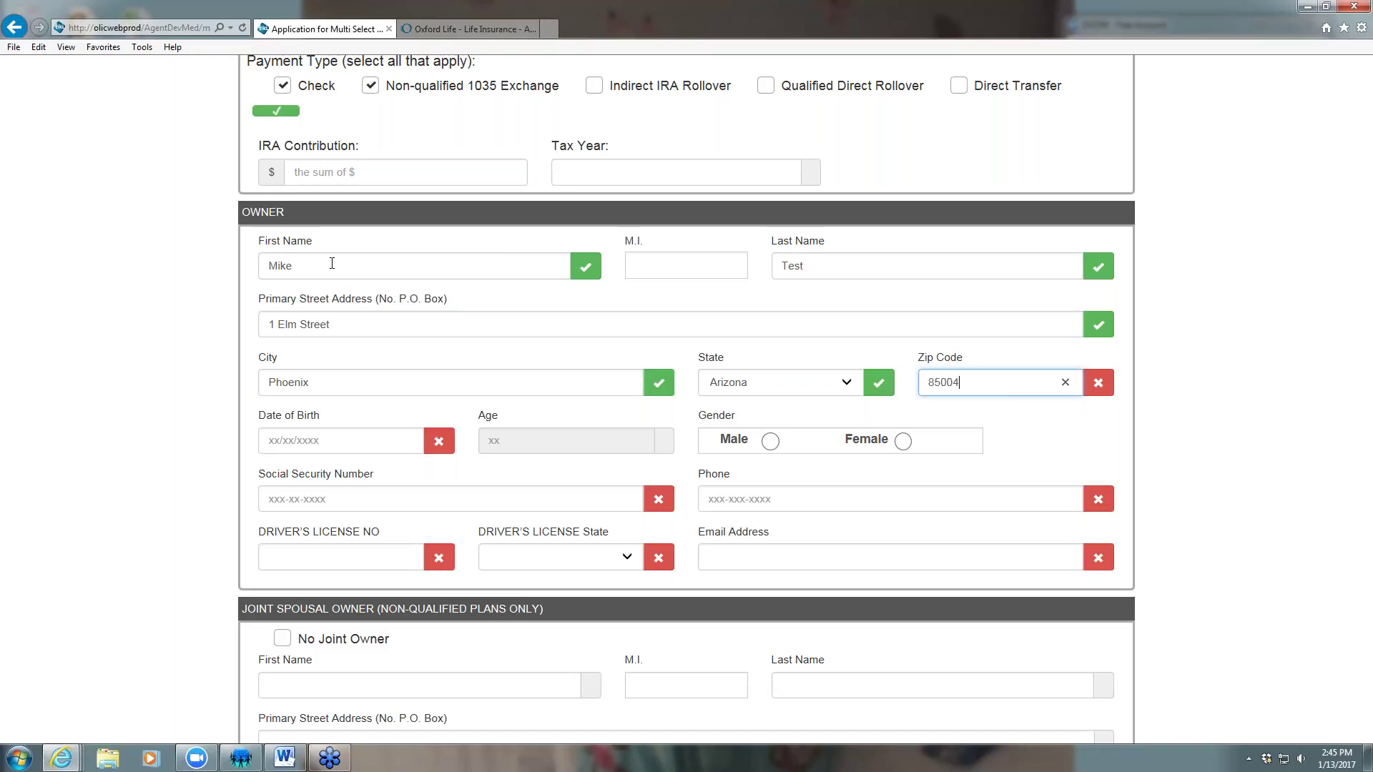
Enter the owner's date of birth, correcting the year so the age calculates as 60
{"action": "left_click", "coordinate": [289, 441]}
{"action": "type", "text": "06/27/1985"}
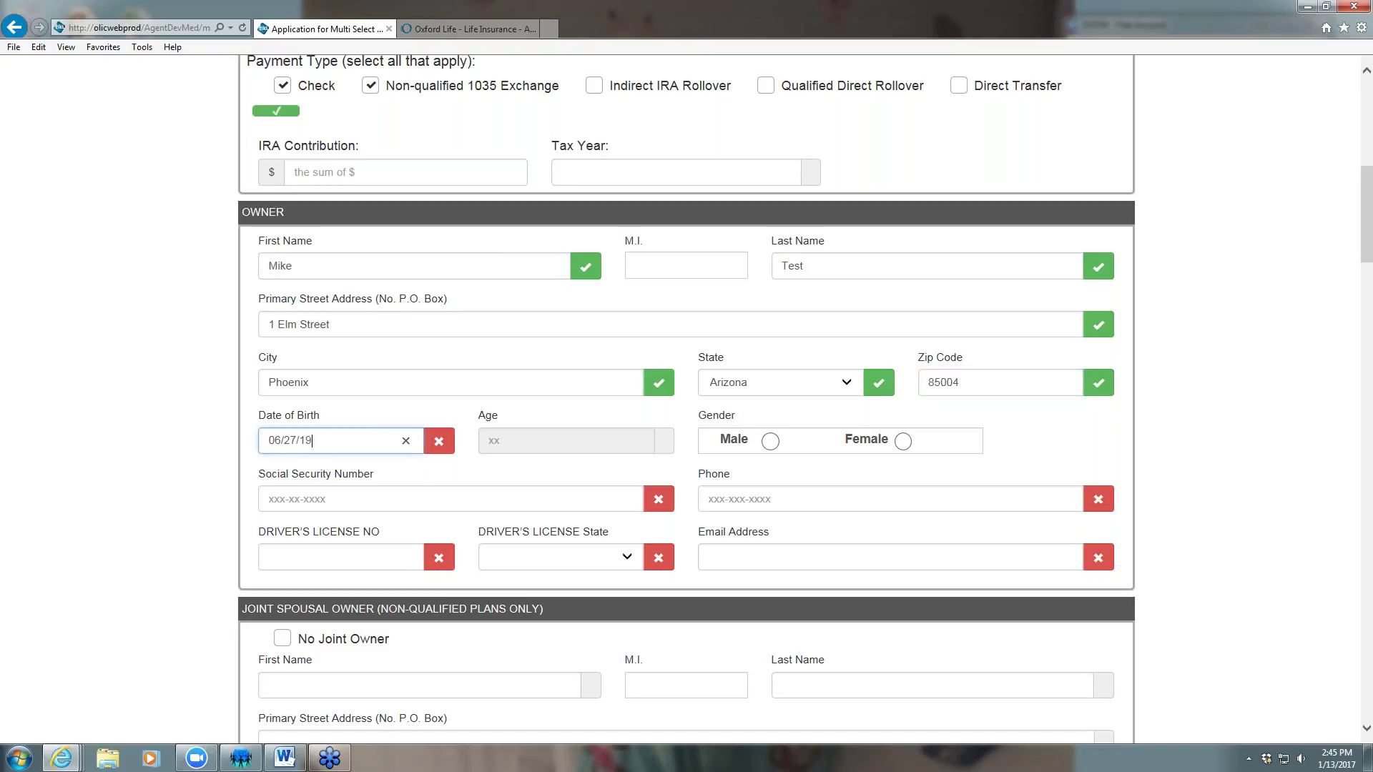
{"action": "key", "text": "BackSpace"}
{"action": "key", "text": "BackSpace"}
{"action": "key", "text": "BackSpace"}
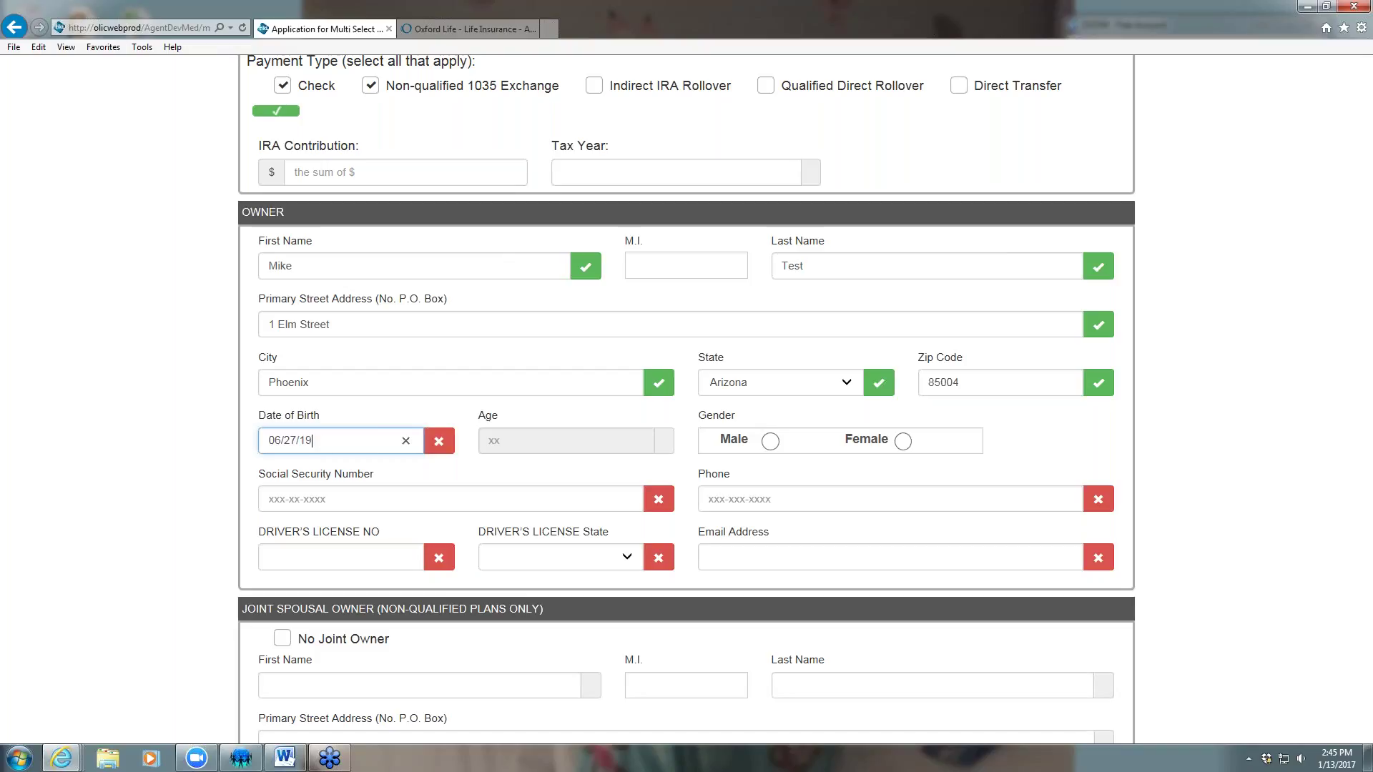
{"action": "type", "text": "956"}
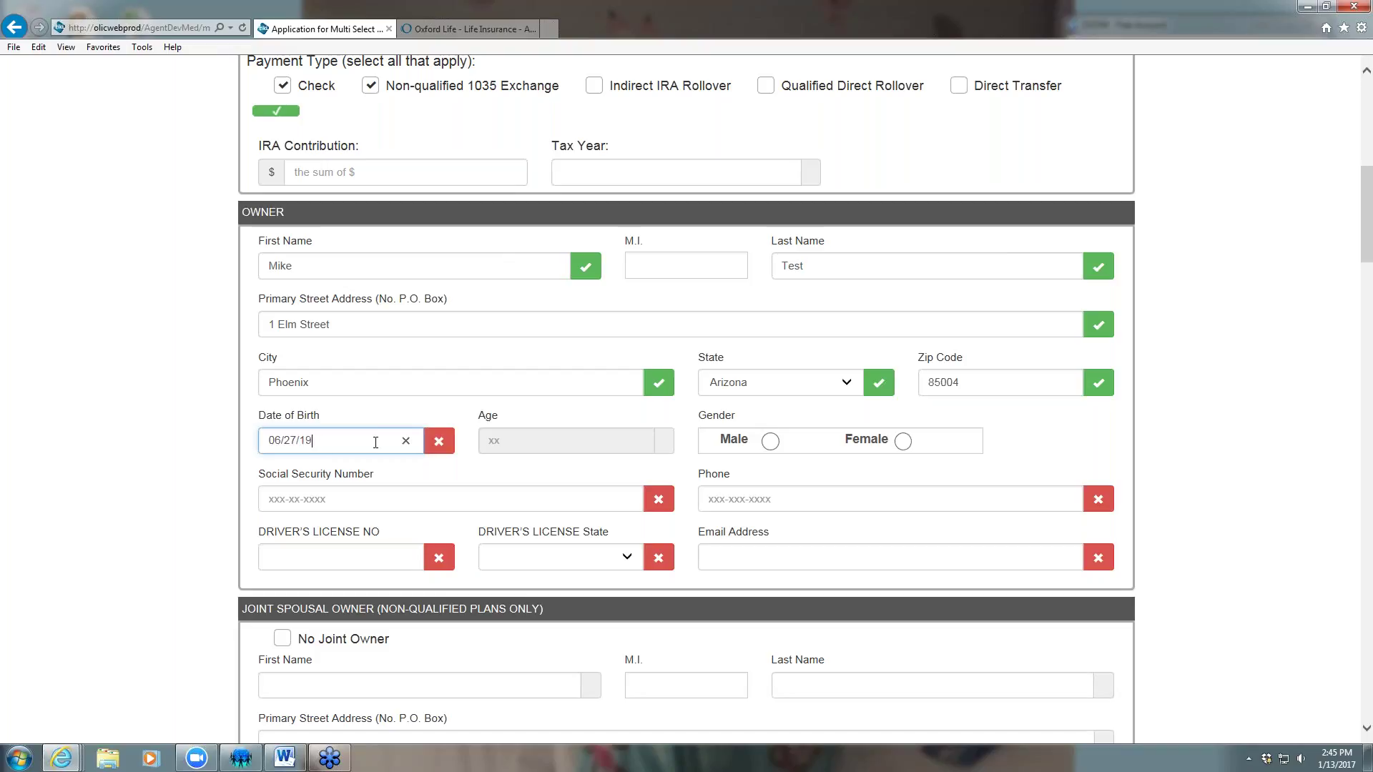
{"action": "key", "text": "Tab"}
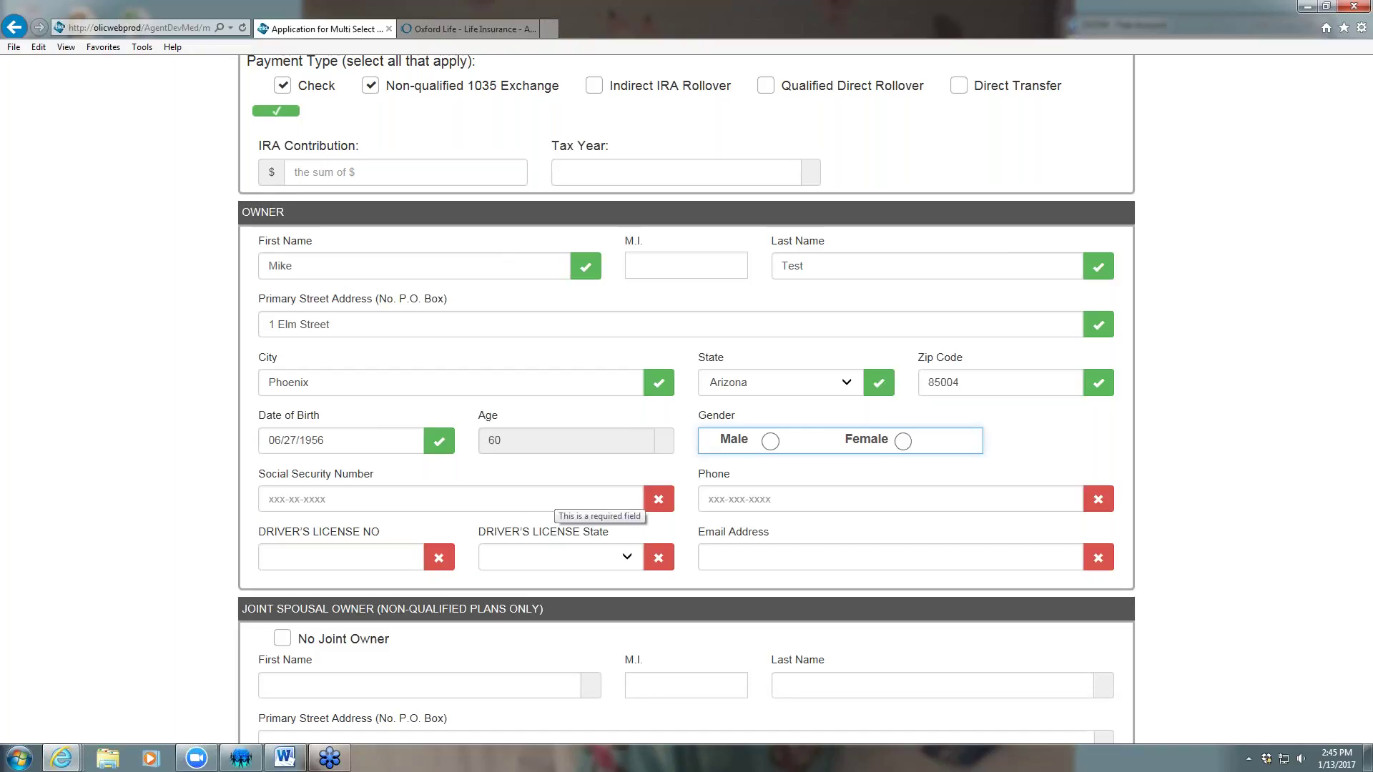
Set the owner's gender to Male and enter the Social Security number and phone number
{"action": "left_click", "coordinate": [770, 441]}
{"action": "left_click", "coordinate": [380, 500]}
{"action": "type", "text": "111-11-1111"}
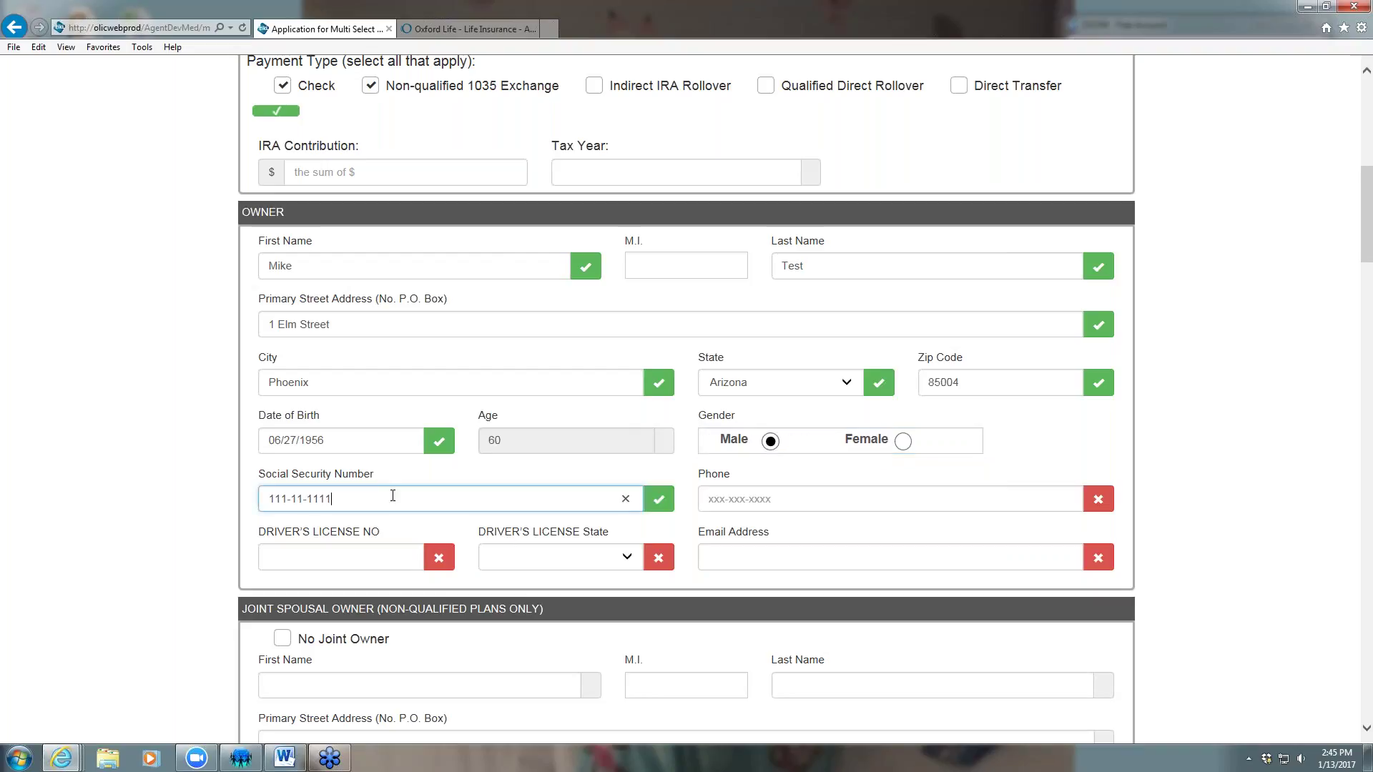
{"action": "key", "text": "Tab"}
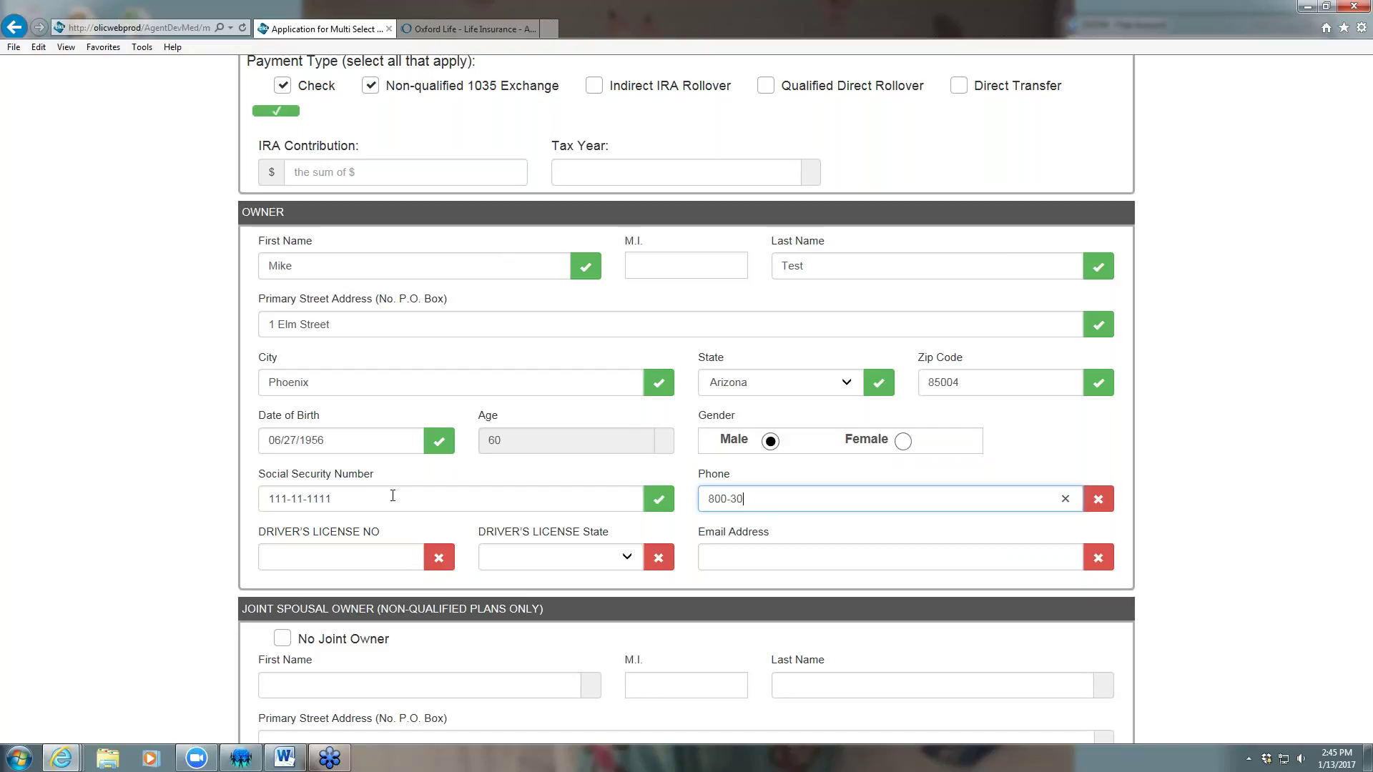
Enter the owner's driver's licence number with Arizona as the licence state
{"action": "left_click", "coordinate": [286, 557]}
{"action": "type", "text": "G123"}
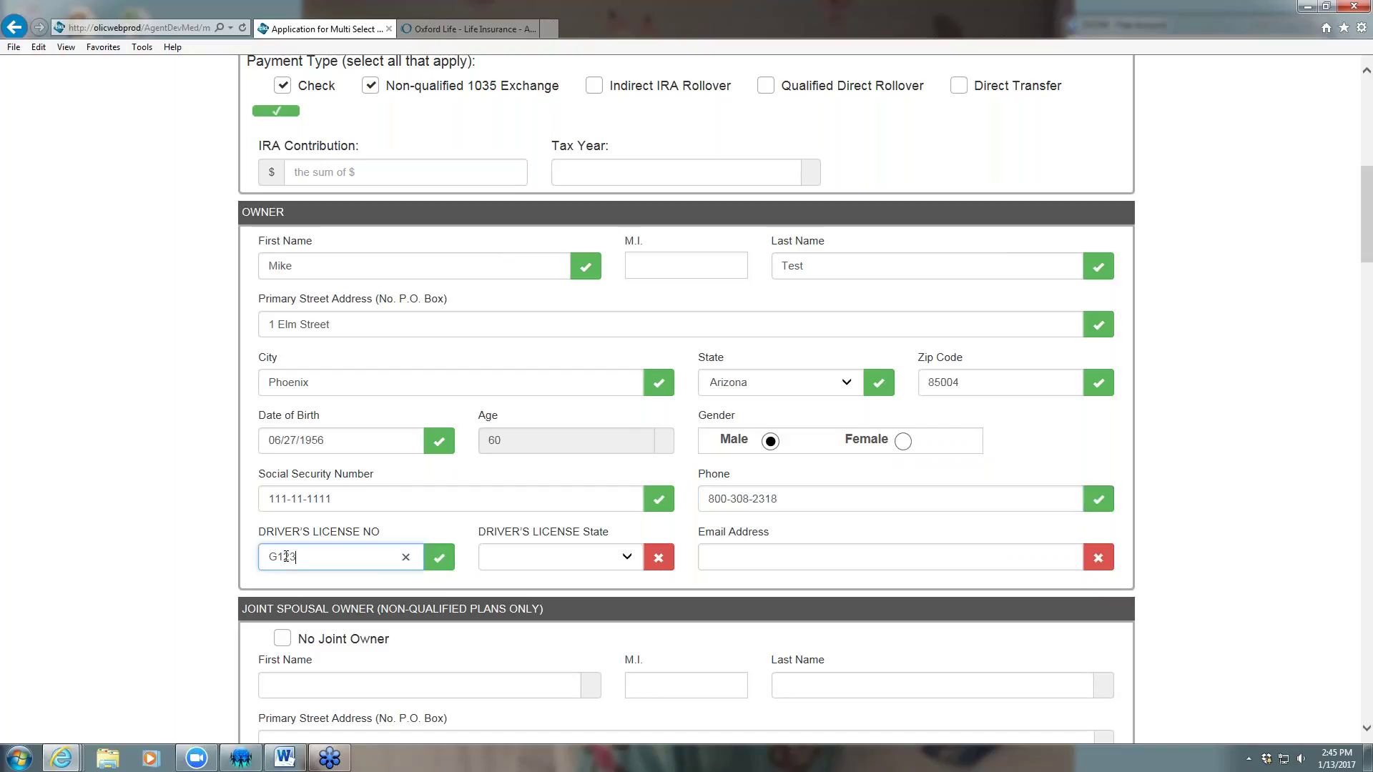
{"action": "left_click", "coordinate": [627, 560]}
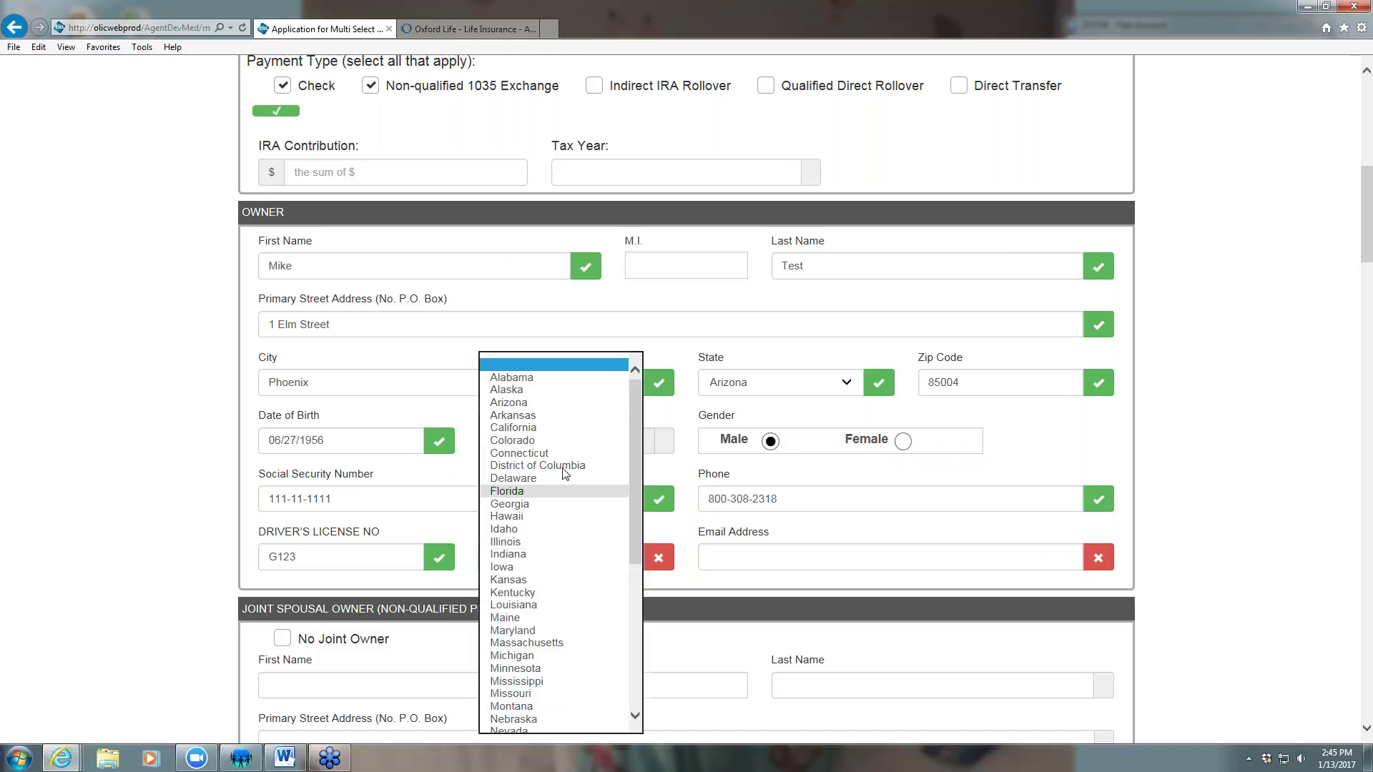
{"action": "left_click", "coordinate": [513, 403]}
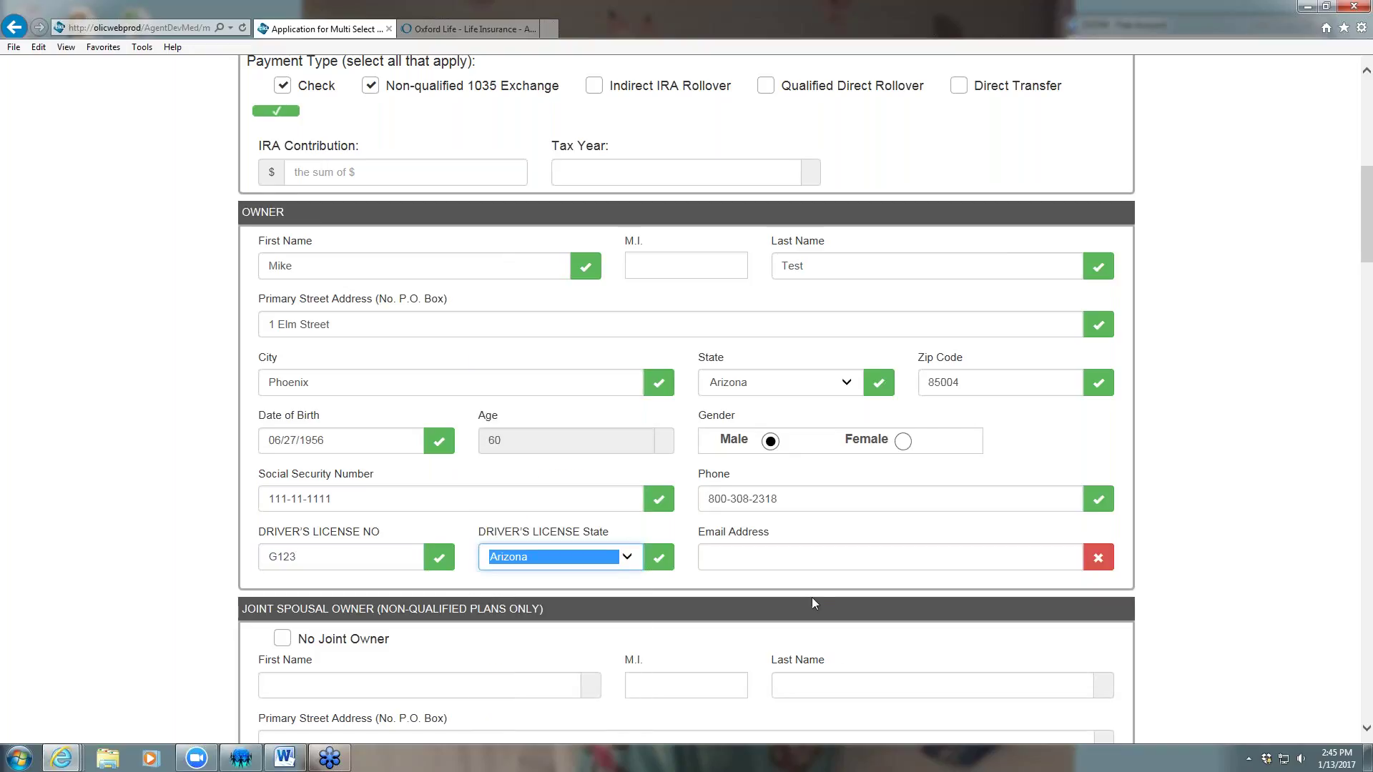
Enter the owner's e-mail address, fixing a typo in the domain
{"action": "left_click", "coordinate": [749, 563]}
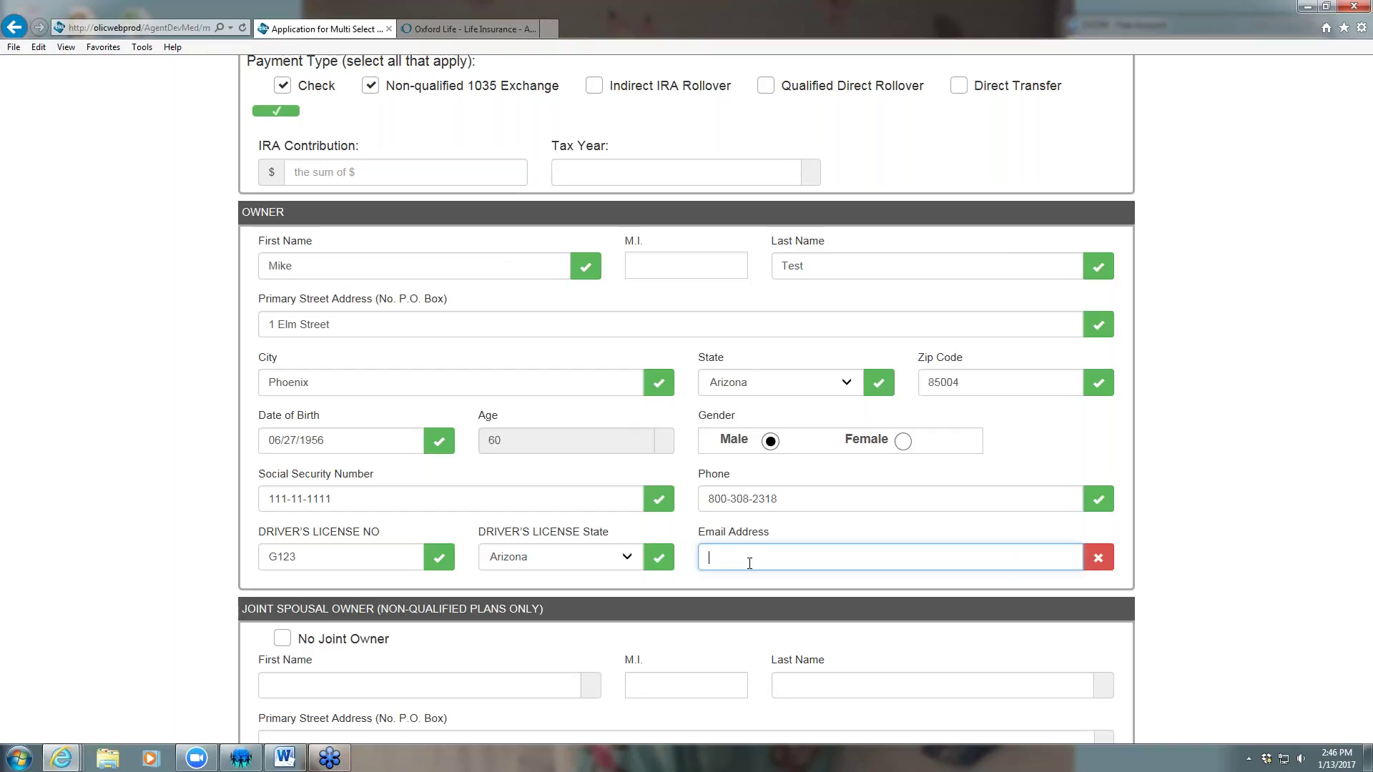
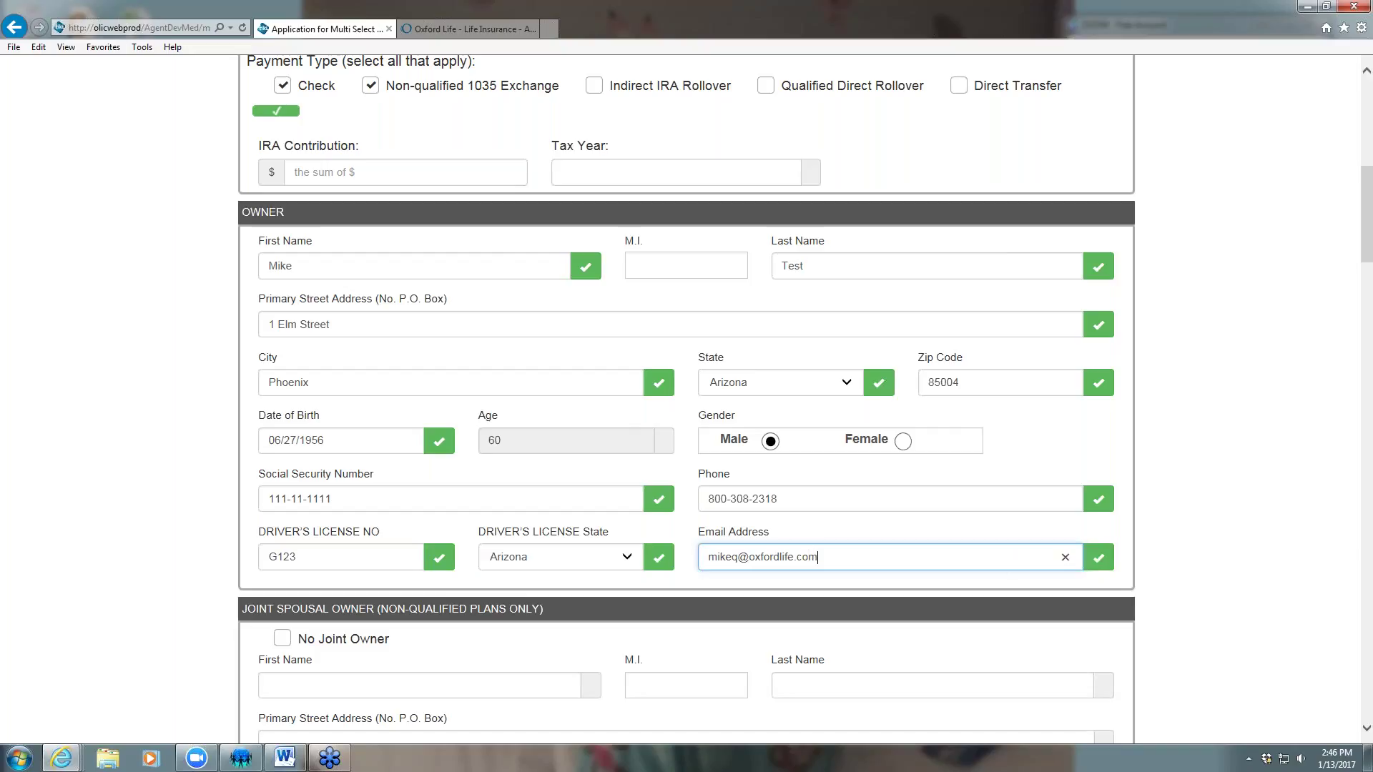
{"action": "left_click", "coordinate": [1293, 407]}
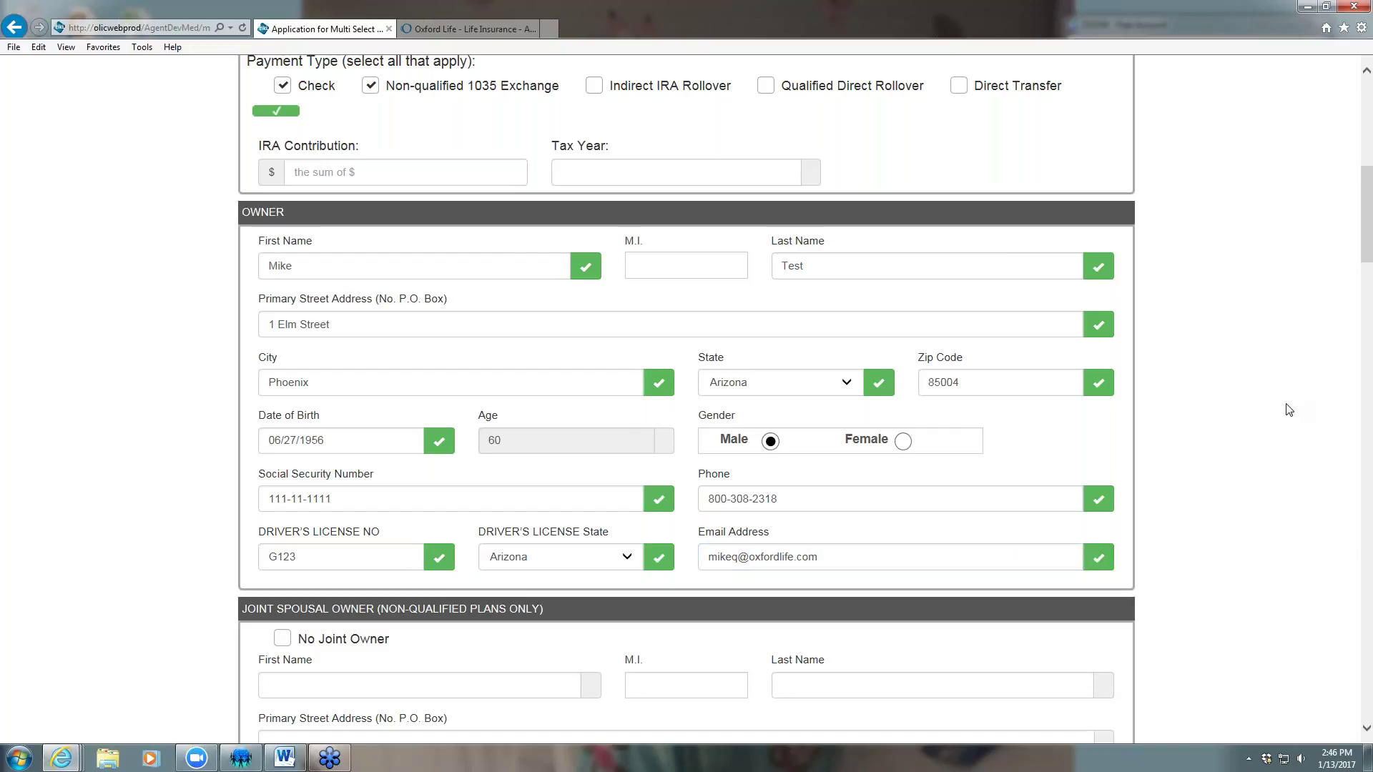
{"action": "scroll", "coordinate": [1270, 392], "scroll_direction": "down", "scroll_amount": 1}
{"action": "scroll", "coordinate": [1269, 391], "scroll_direction": "down", "scroll_amount": 3}
Clear the stray text typed into the joint owner's first name field
{"action": "left_click", "coordinate": [492, 274]}
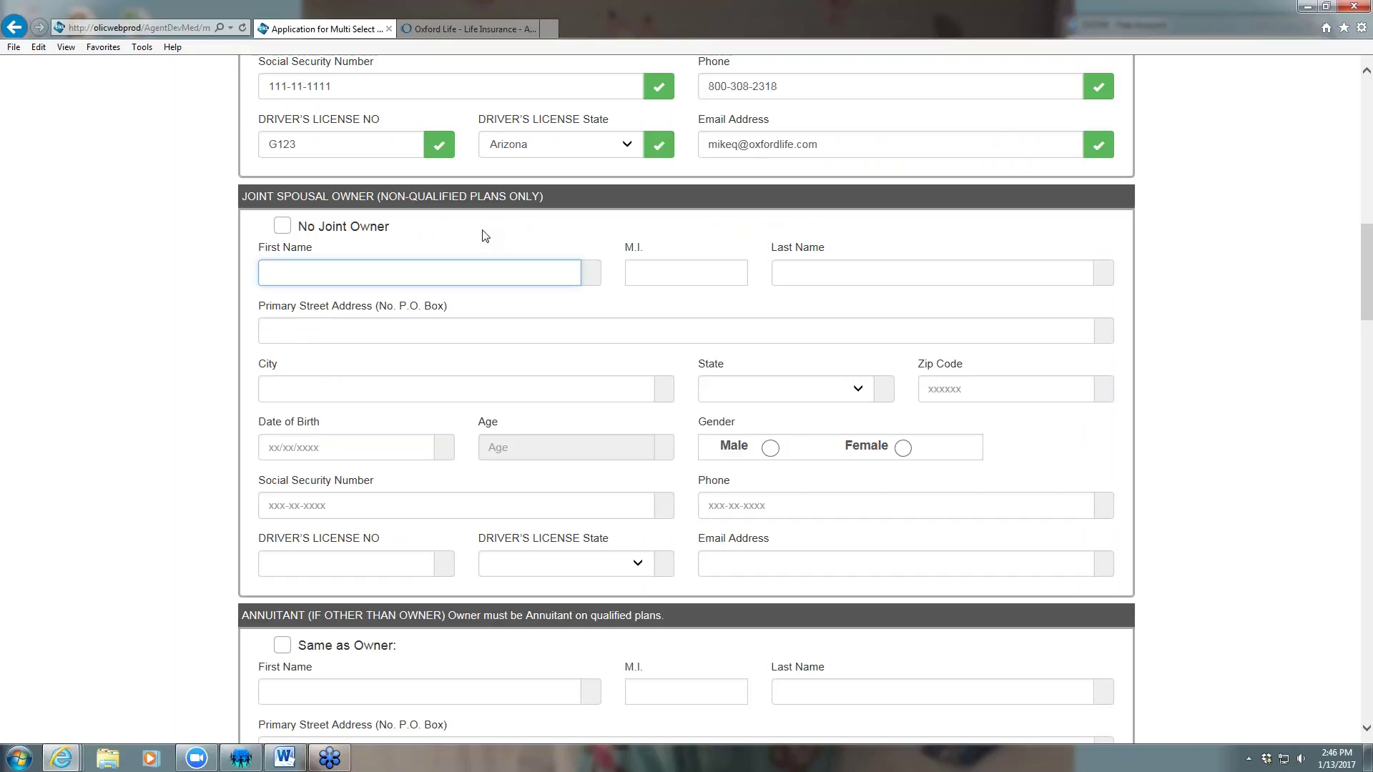
{"action": "type", "text": "ary"}
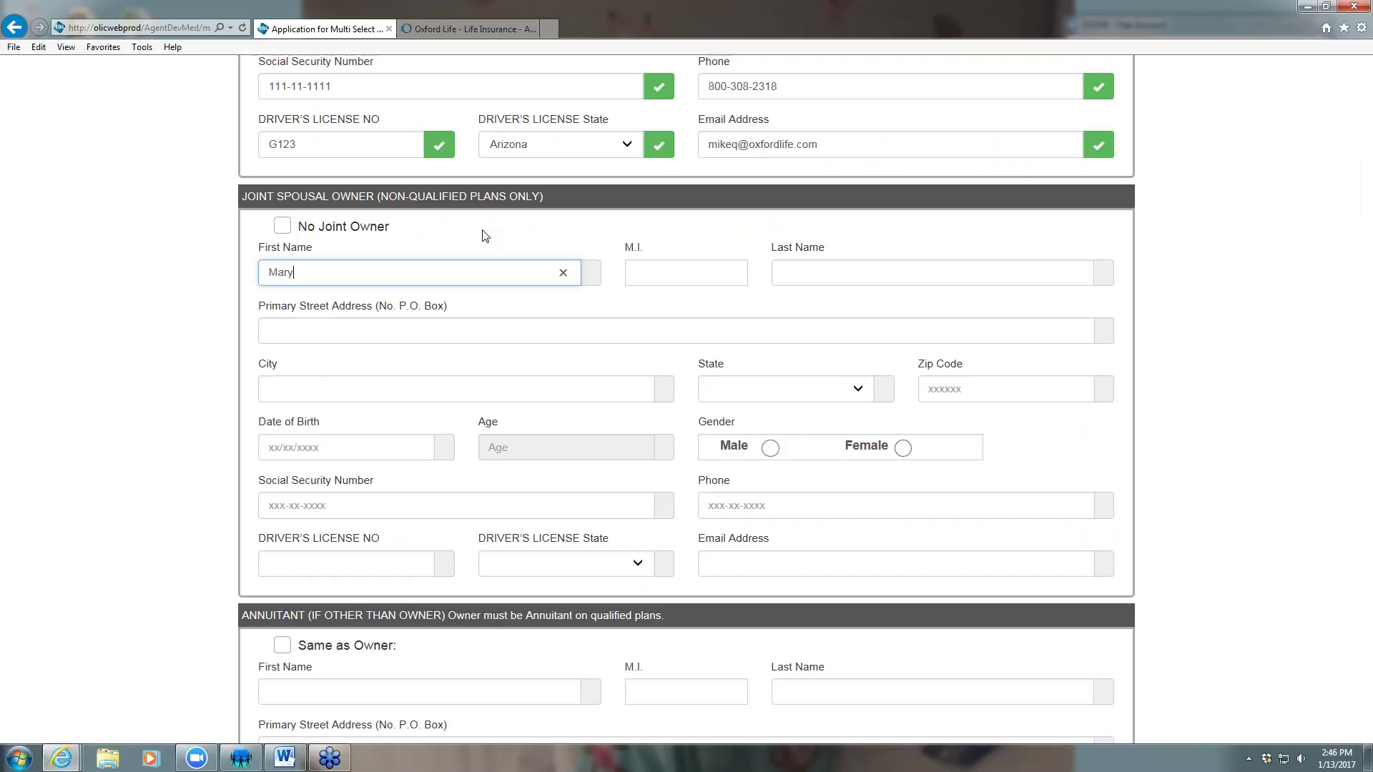
{"action": "left_click", "coordinate": [1158, 419]}
{"action": "scroll", "coordinate": [1152, 425], "scroll_direction": "down", "scroll_amount": 3}
{"action": "scroll", "coordinate": [1150, 428], "scroll_direction": "down", "scroll_amount": 13}
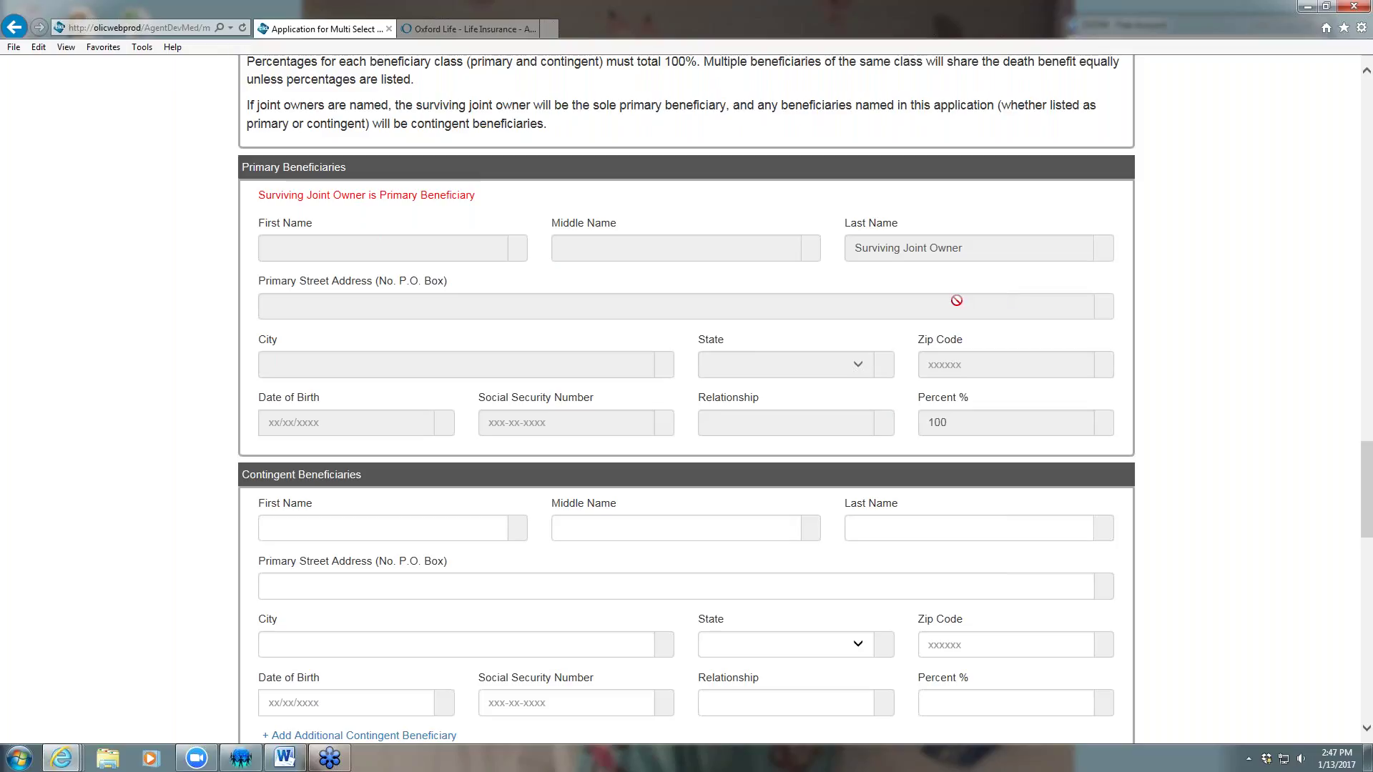
{"action": "scroll", "coordinate": [940, 307], "scroll_direction": "up", "scroll_amount": 7}
{"action": "scroll", "coordinate": [898, 310], "scroll_direction": "up", "scroll_amount": 8}
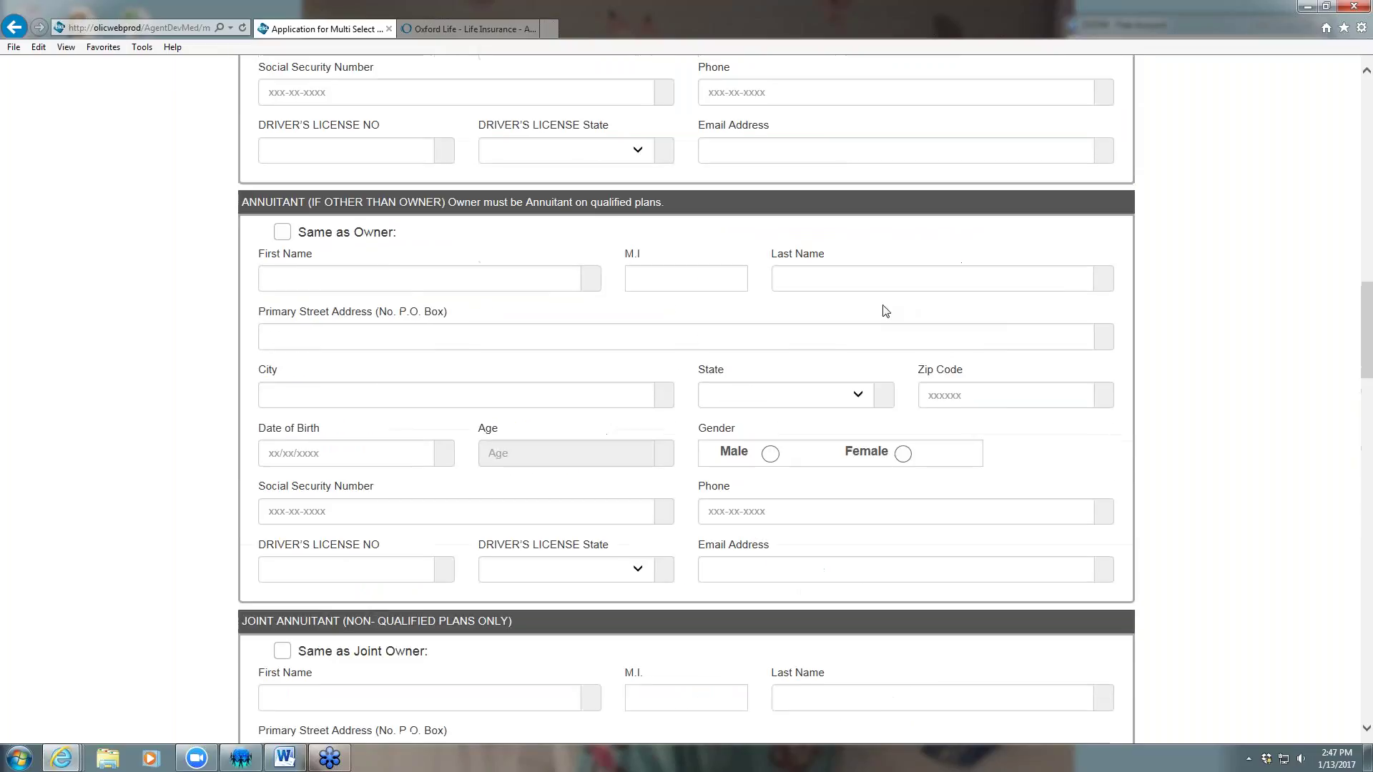
{"action": "double_click", "coordinate": [323, 274]}
{"action": "key", "text": "BackSpace"}
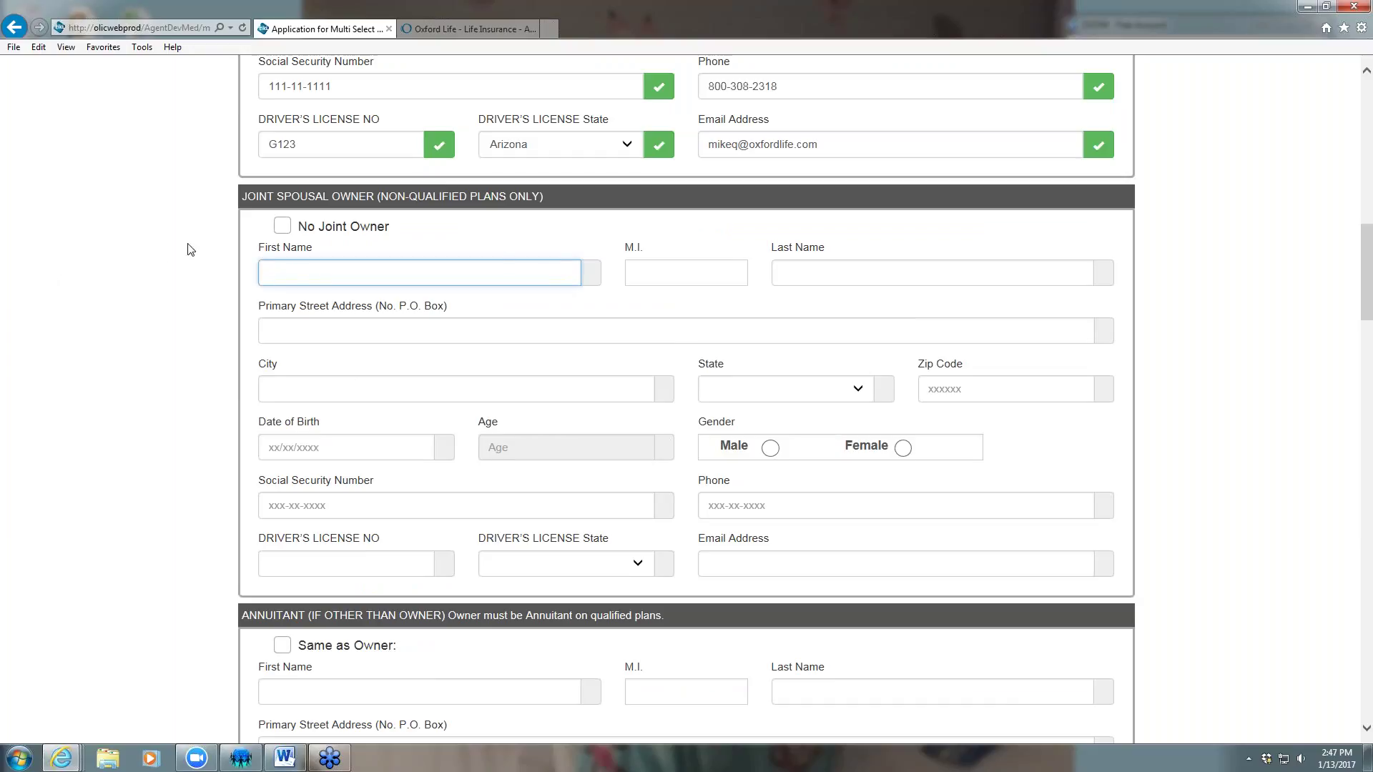
Tick No Joint Owner and set the annuitant to Same as Owner
{"action": "left_click", "coordinate": [283, 226]}
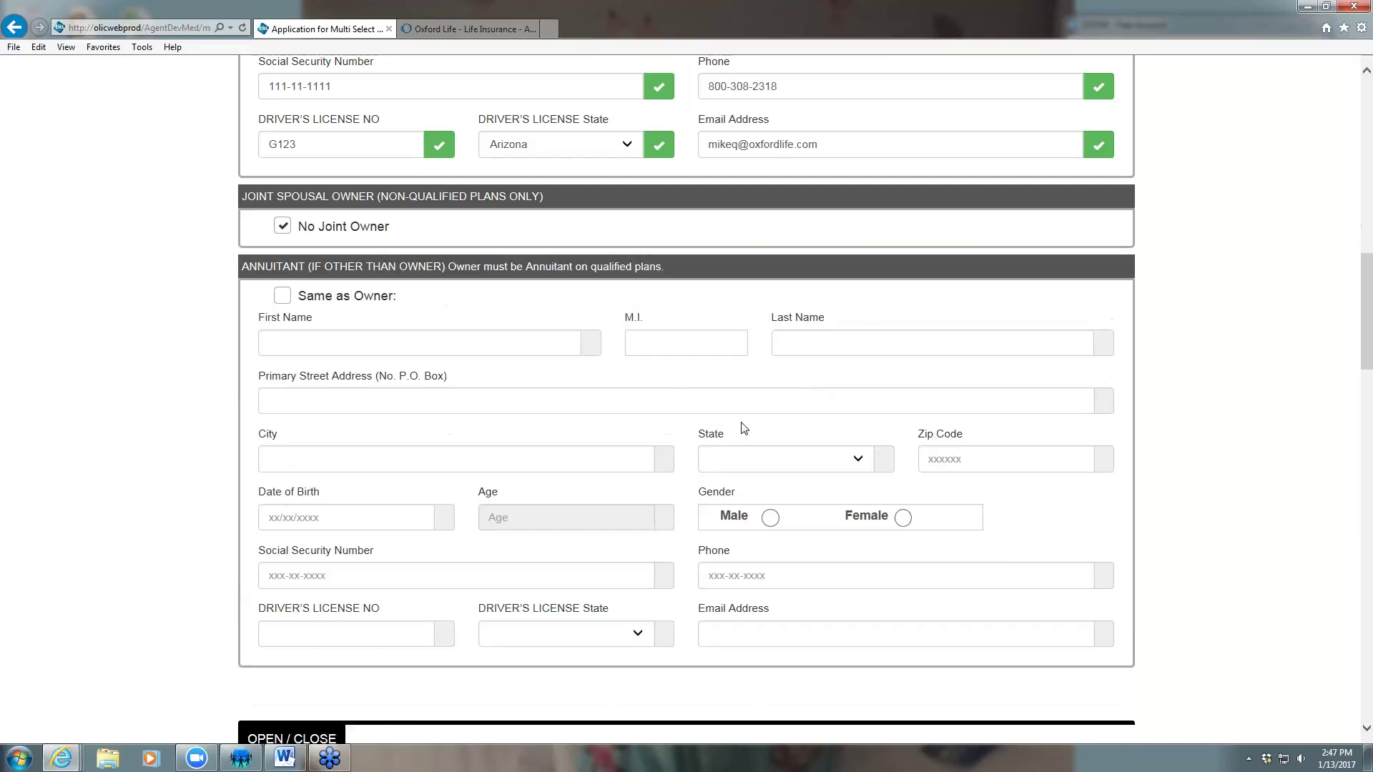
{"action": "scroll", "coordinate": [711, 421], "scroll_direction": "down", "scroll_amount": 1}
{"action": "left_click", "coordinate": [283, 192]}
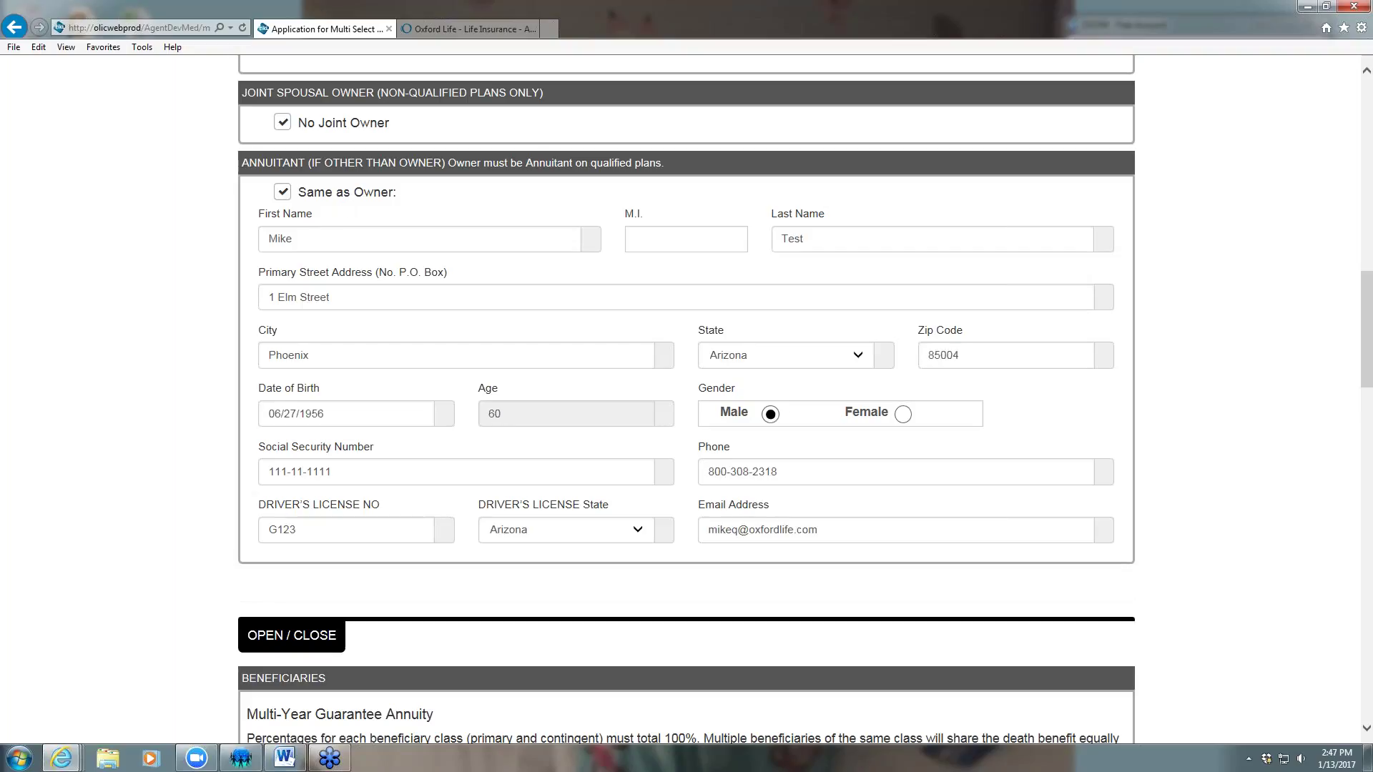
{"action": "scroll", "coordinate": [752, 361], "scroll_direction": "down", "scroll_amount": 2}
{"action": "scroll", "coordinate": [762, 372], "scroll_direction": "down", "scroll_amount": 5}
{"action": "scroll", "coordinate": [723, 353], "scroll_direction": "up", "scroll_amount": 2}
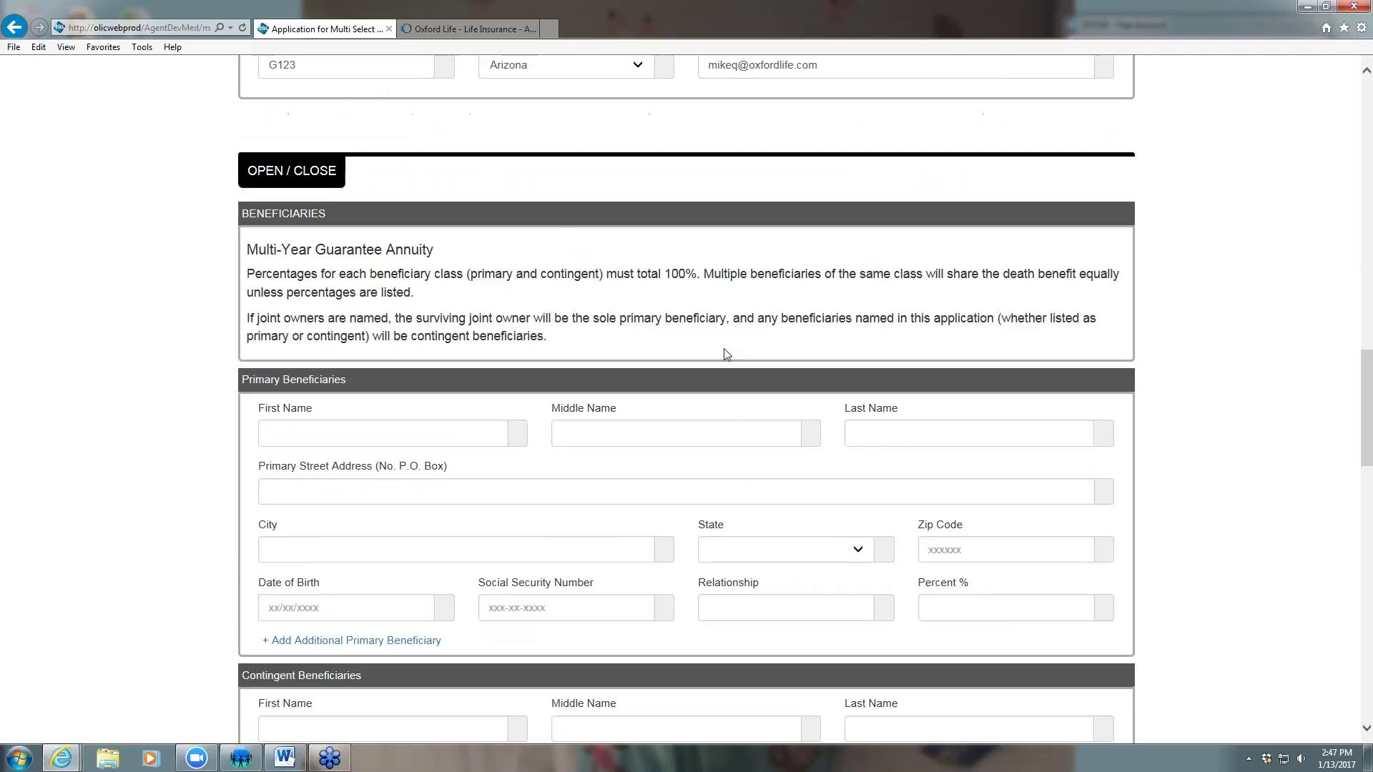
Enter the first primary beneficiary's name and Florida address with zip code
{"action": "scroll", "coordinate": [719, 350], "scroll_direction": "down", "scroll_amount": 1}
{"action": "left_click", "coordinate": [389, 381]}
{"action": "type", "text": "David"}
{"action": "key", "text": "Tab"}
{"action": "key", "text": "Tab"}
{"action": "type", "text": "Test"}
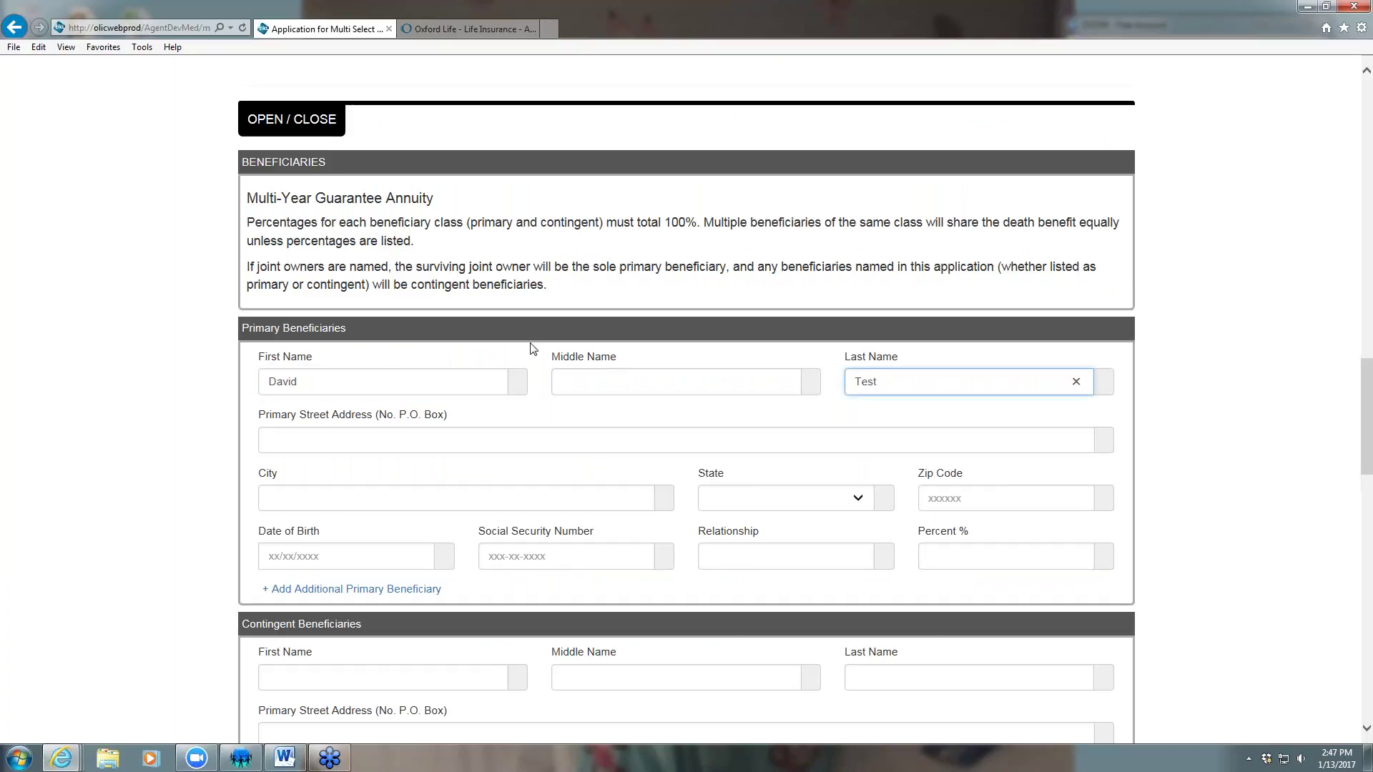
{"action": "left_click", "coordinate": [350, 432]}
{"action": "type", "text": "1 Ma"}
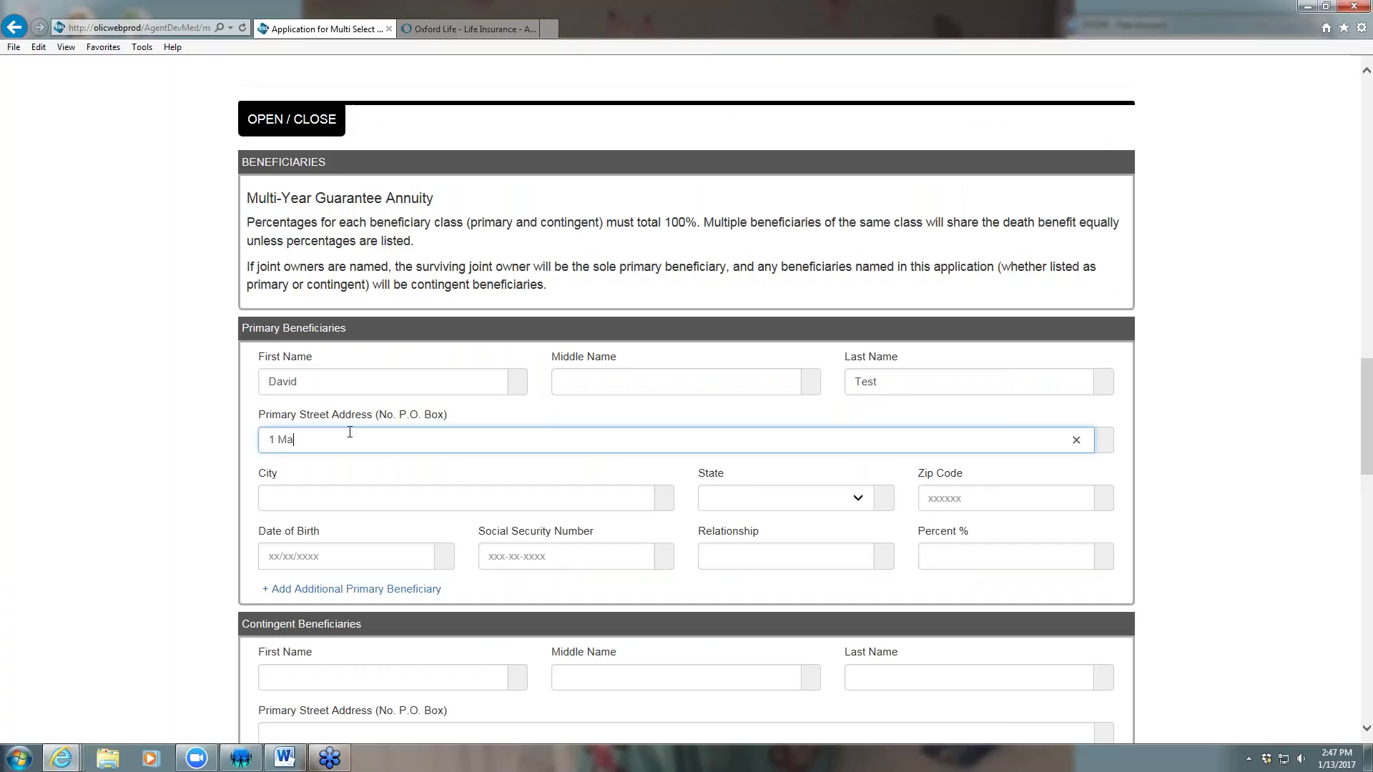
{"action": "type", "text": "ple Street"}
{"action": "key", "text": "Tab"}
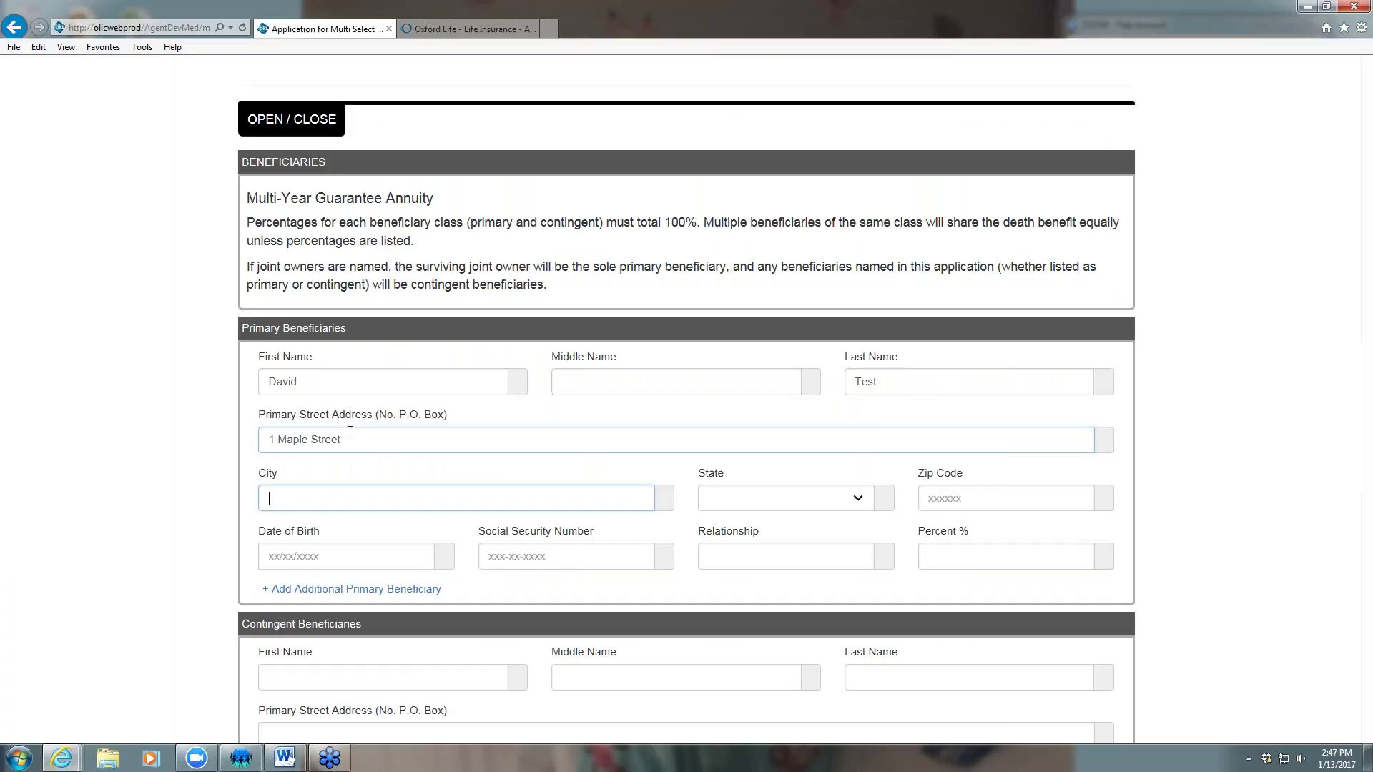
{"action": "type", "text": "Orlando"}
{"action": "key", "text": "Tab"}
{"action": "key", "text": "f"}
{"action": "key", "text": "Tab"}
{"action": "type", "text": "12345"}
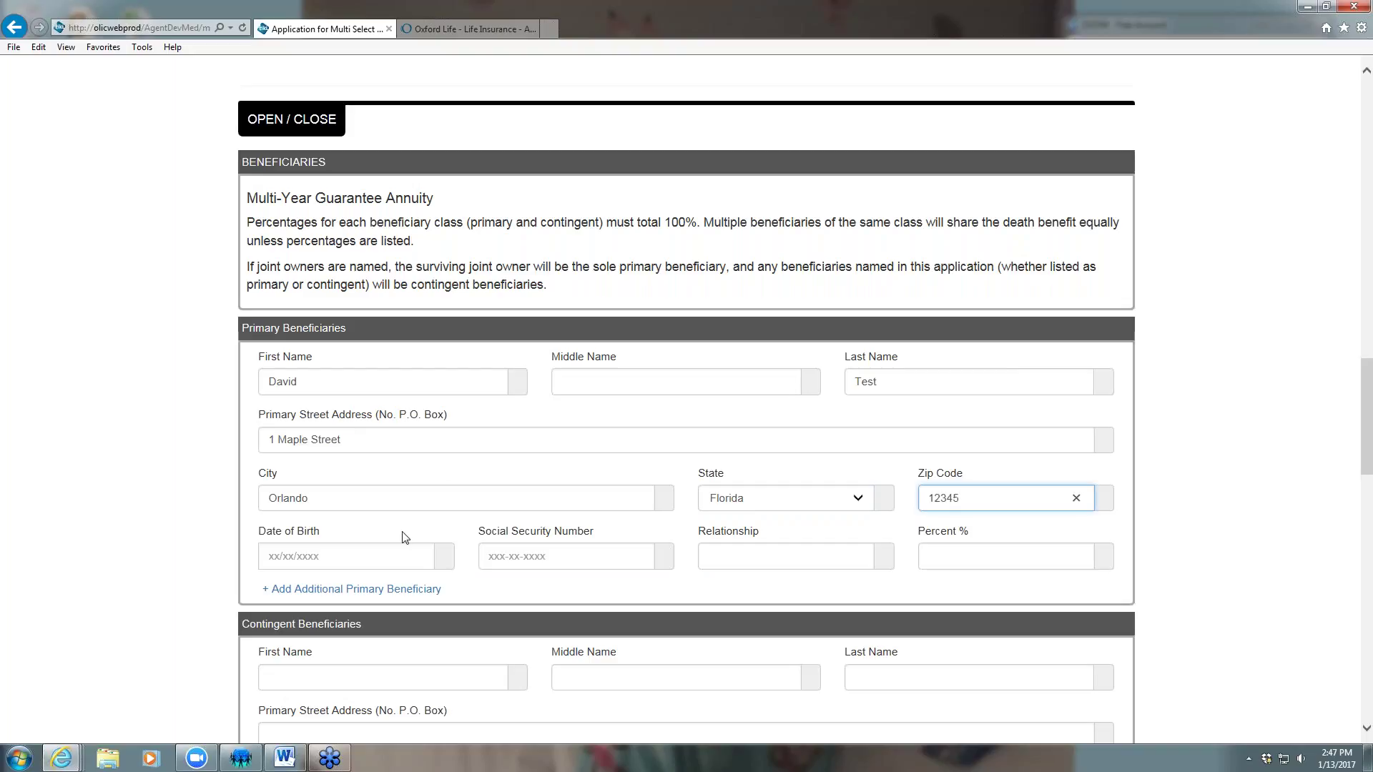
Add the beneficiary's birth date, SSN, relationship Son and a 50 percent share
{"action": "left_click", "coordinate": [372, 555]}
{"action": "type", "text": "10/13/1980"}
{"action": "left_click", "coordinate": [537, 552]}
{"action": "type", "text": "222-22-2"}
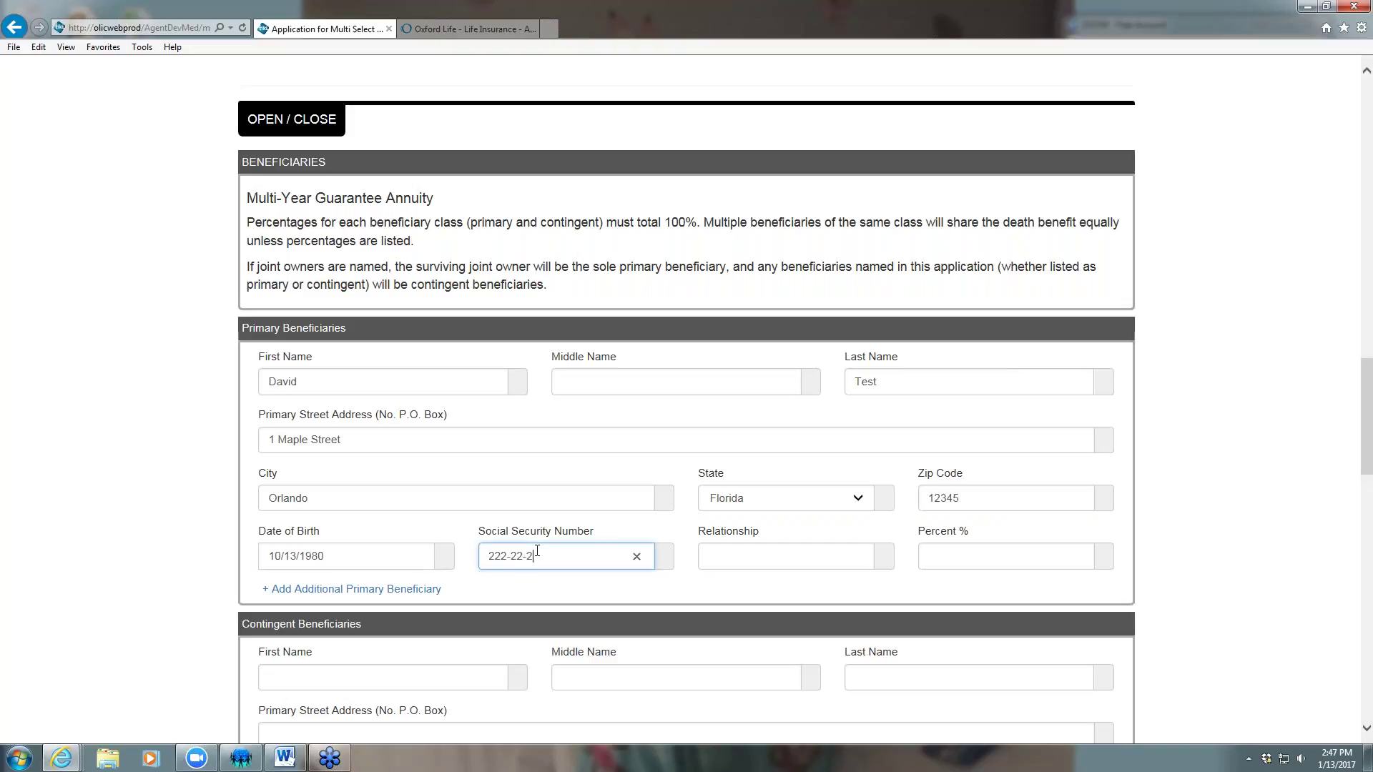
{"action": "type", "text": "22Sonb"}
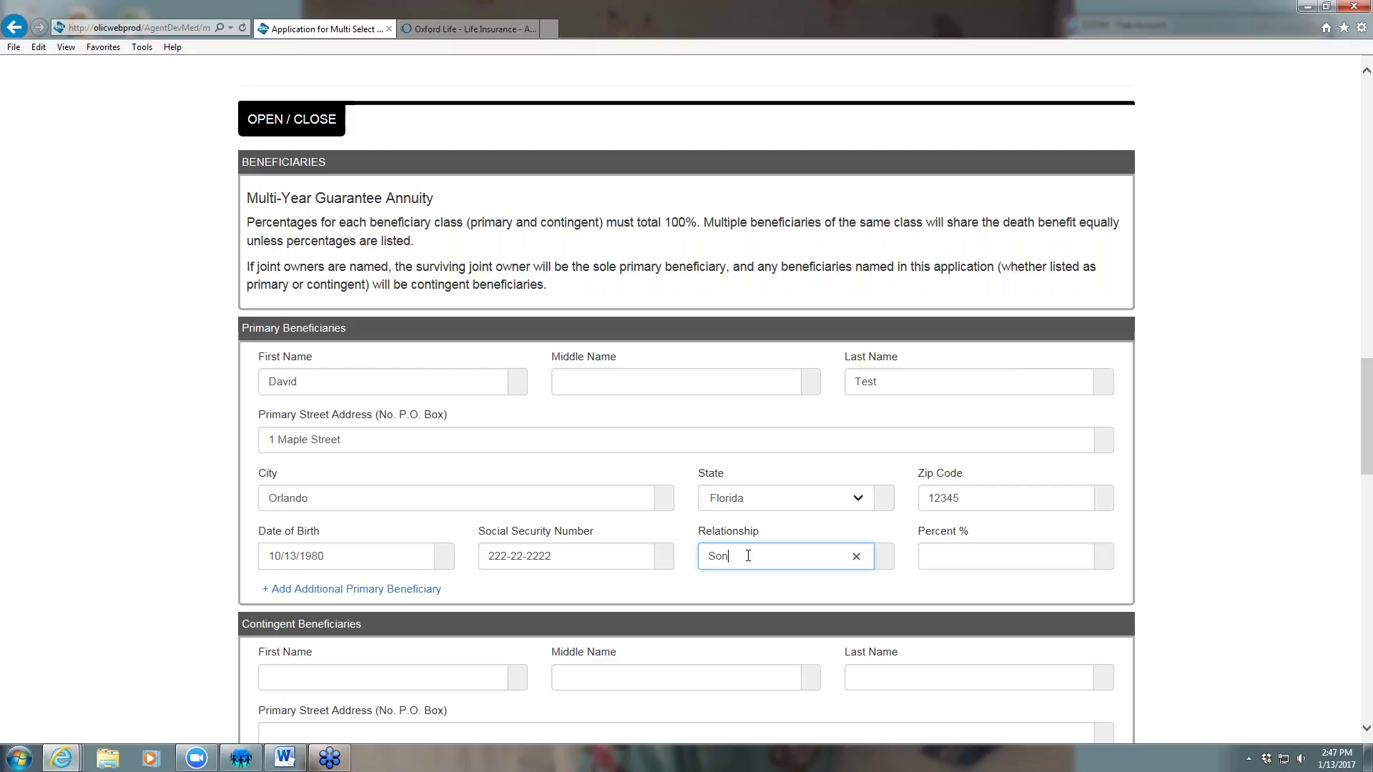
{"action": "left_click", "coordinate": [975, 553]}
{"action": "type", "text": "50"}
{"action": "left_click", "coordinate": [1145, 523]}
{"action": "scroll", "coordinate": [1145, 526], "scroll_direction": "down", "scroll_amount": 3}
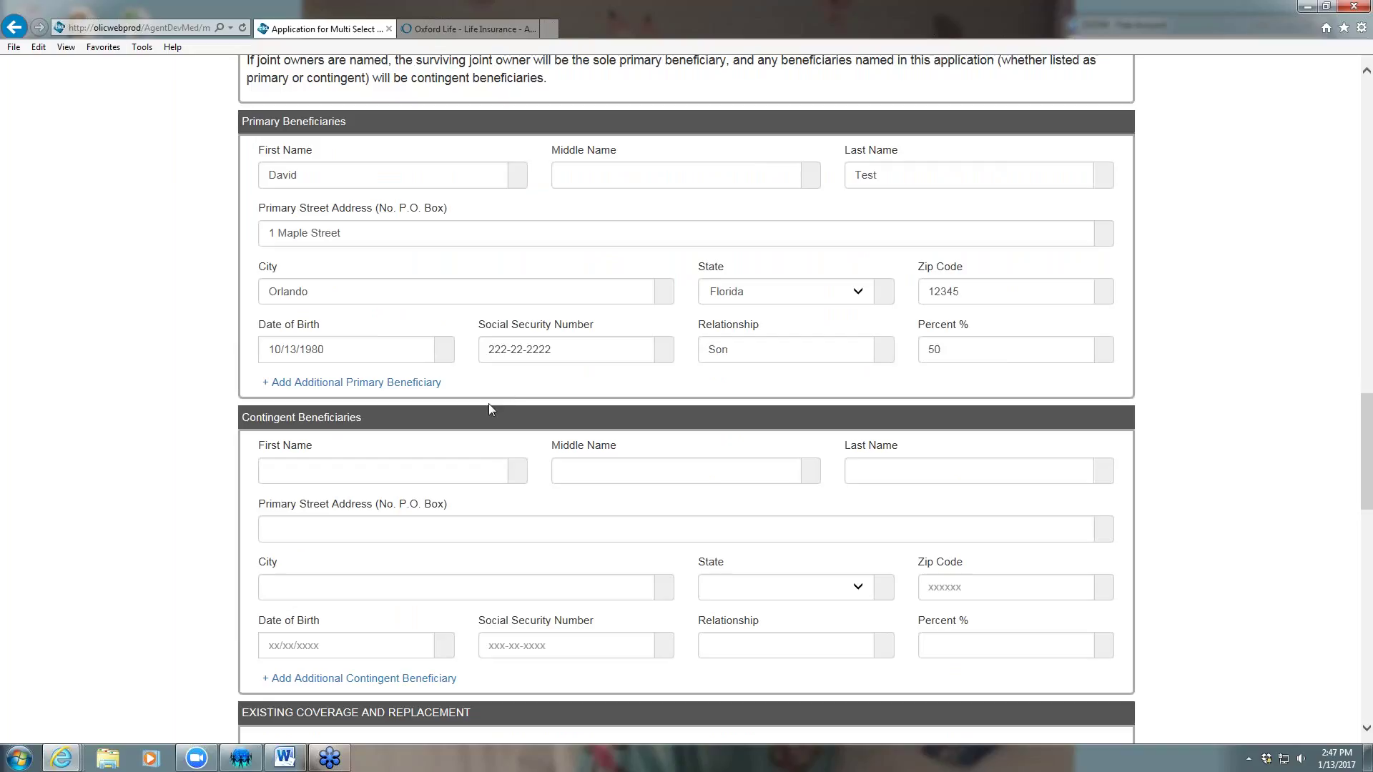
Add another primary beneficiary and enter his first and last name, correcting the spelling
{"action": "left_click", "coordinate": [357, 385]}
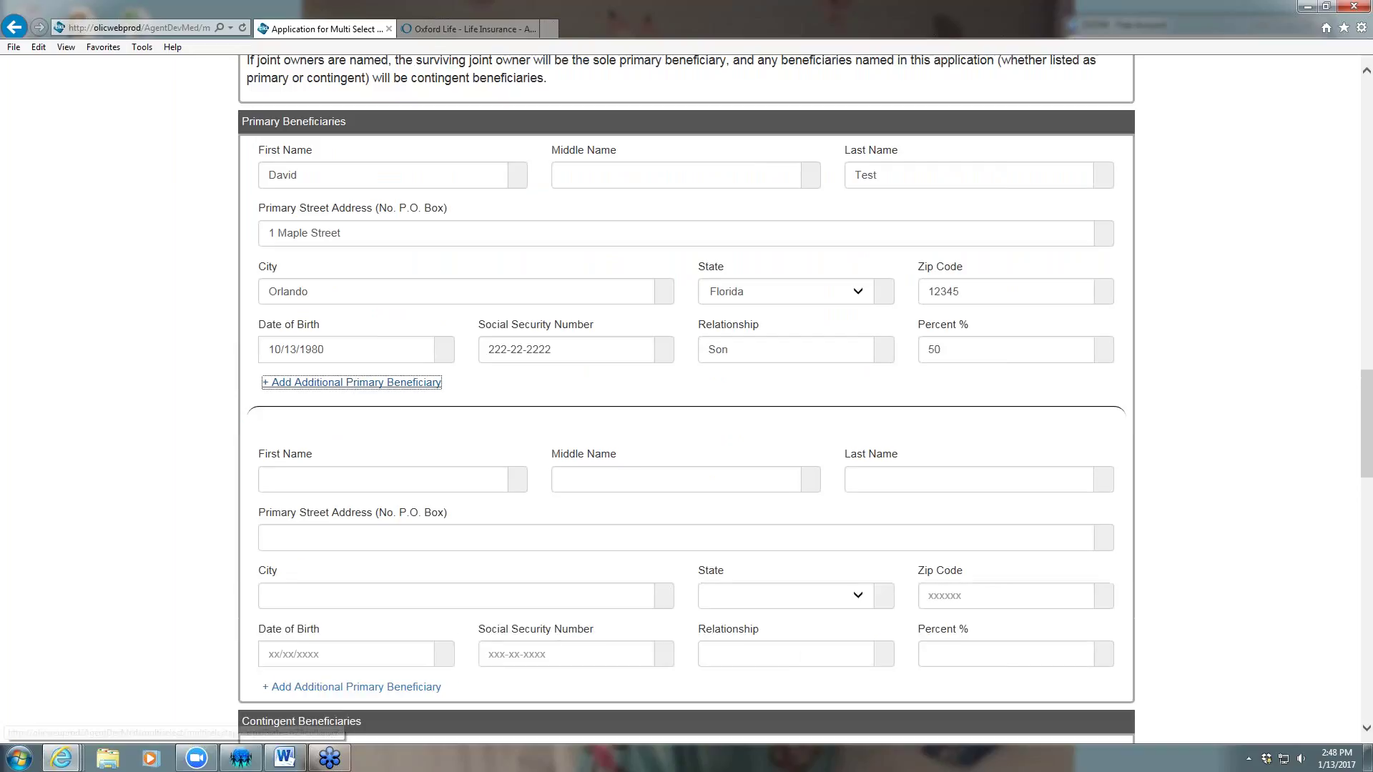
{"action": "scroll", "coordinate": [358, 387], "scroll_direction": "down", "scroll_amount": 1}
{"action": "scroll", "coordinate": [363, 386], "scroll_direction": "down", "scroll_amount": 1}
{"action": "left_click", "coordinate": [363, 377]}
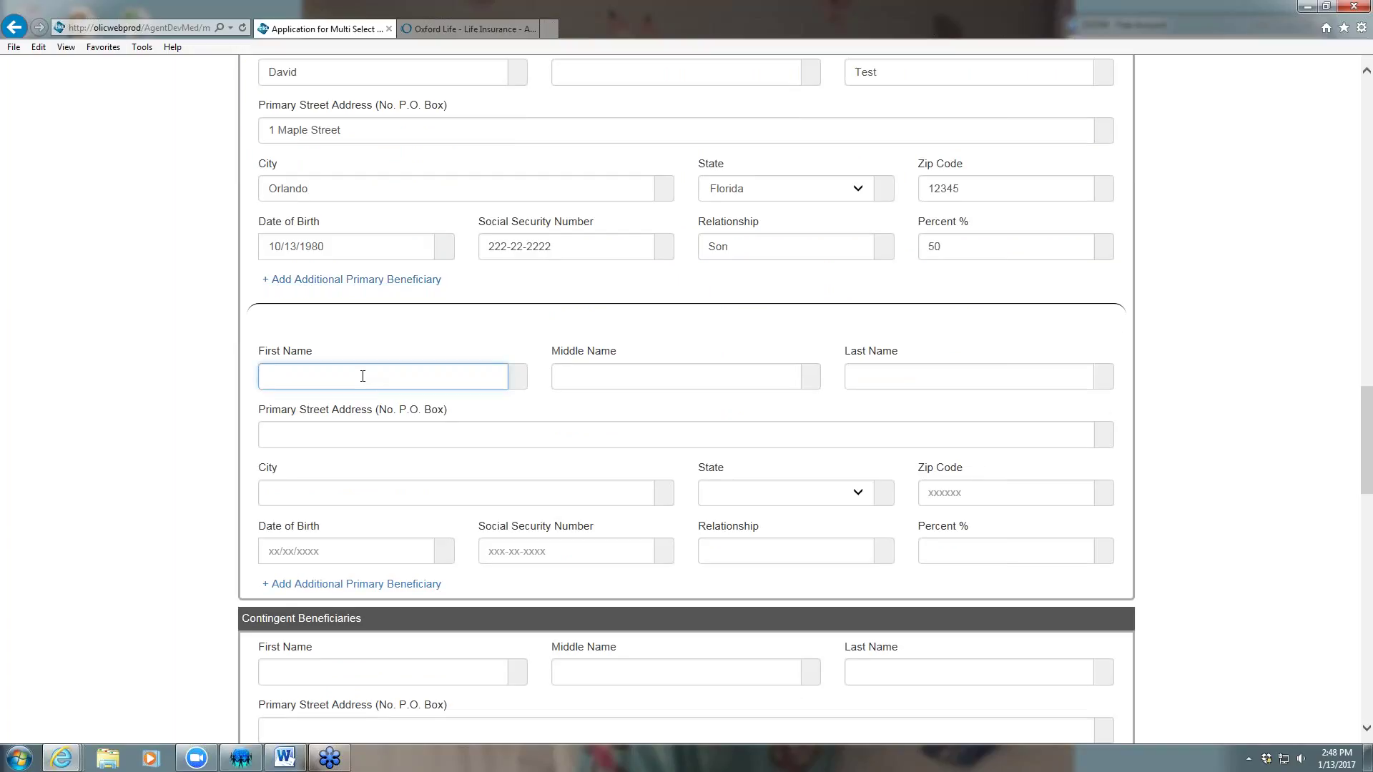
{"action": "type", "text": "Bil"}
{"action": "key", "text": "Tab"}
{"action": "key", "text": "Tab"}
{"action": "type", "text": "TEs"}
{"action": "key", "text": "BackSpace"}
{"action": "key", "text": "BackSpace"}
{"action": "type", "text": "etst"}
{"action": "key", "text": "Tab"}
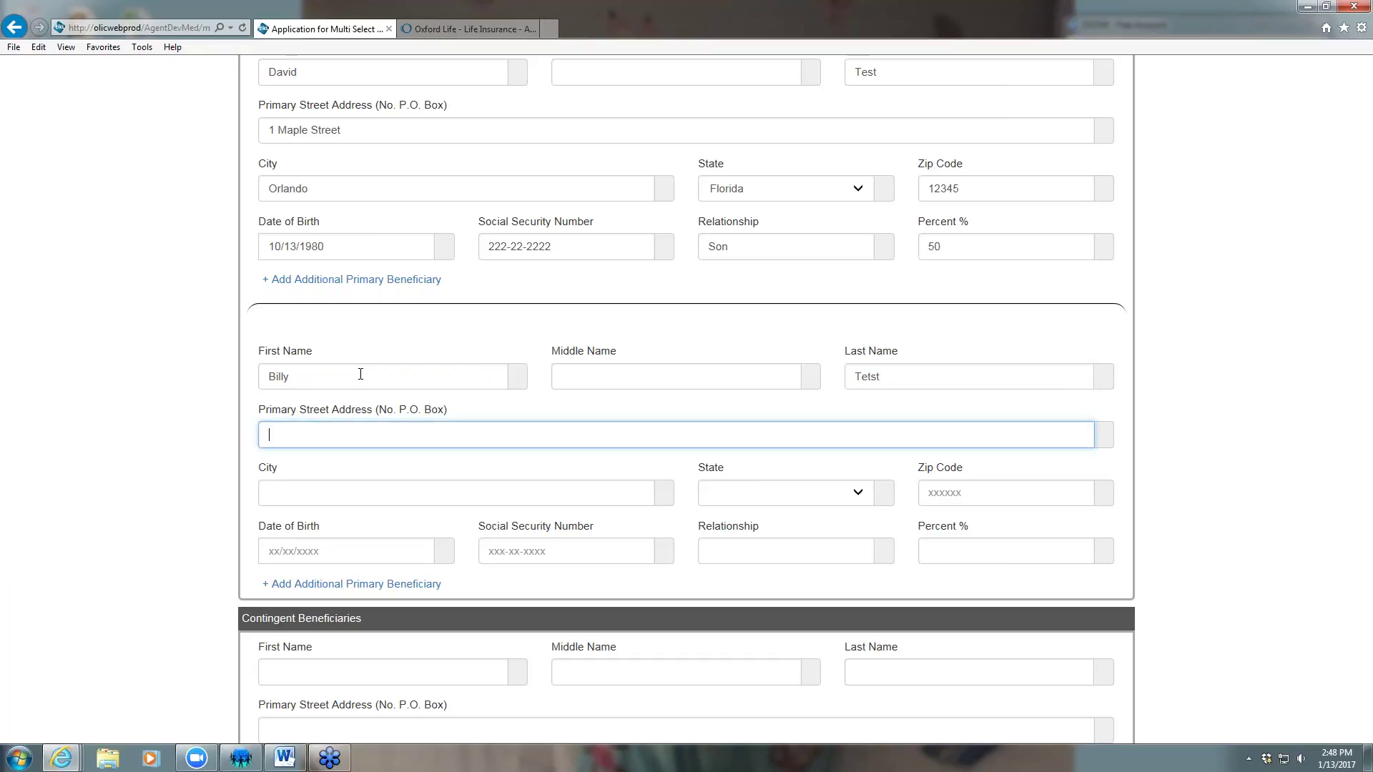
{"action": "left_click", "coordinate": [897, 377]}
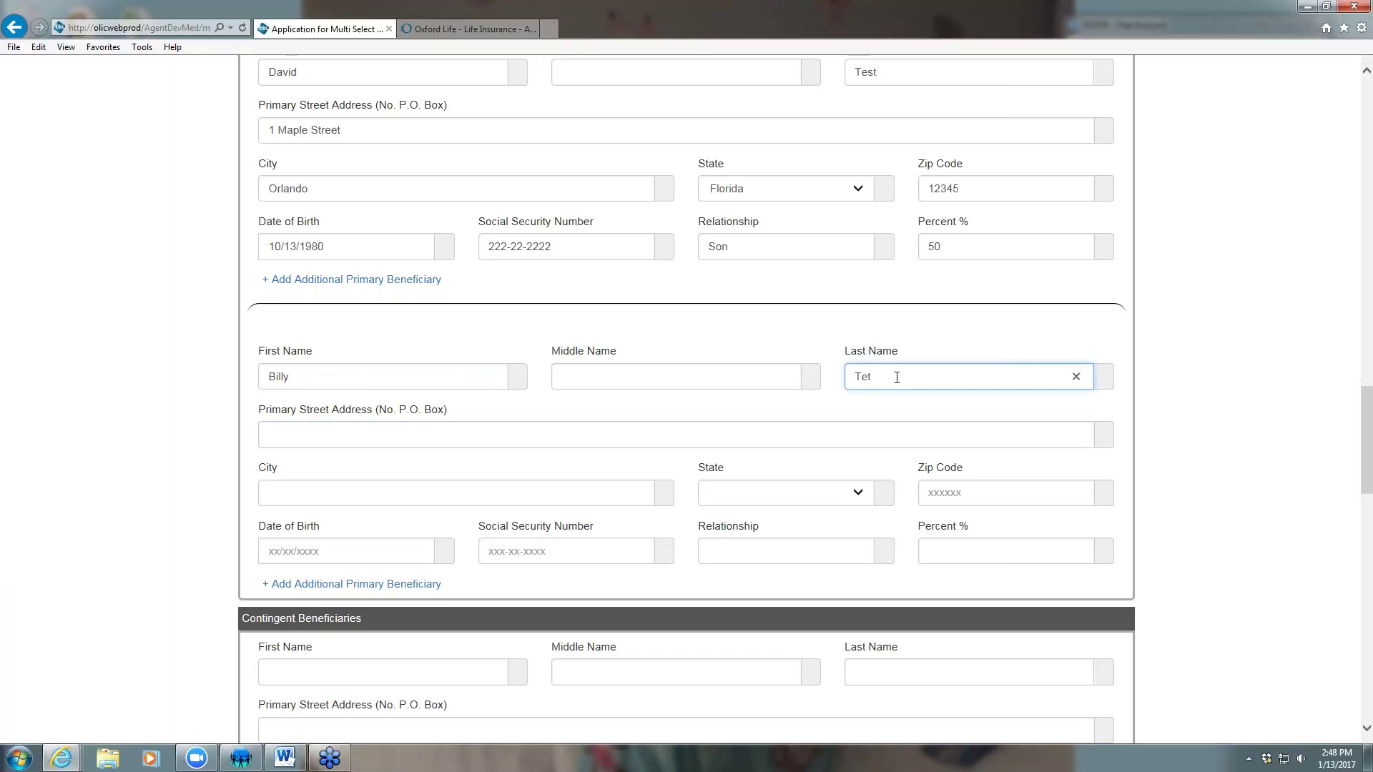
{"action": "type", "text": "t"}
Enter the second beneficiary's street address, city, Texas as state, and zip code
{"action": "key", "text": "Tab"}
{"action": "type", "text": "1 Oak Street"}
{"action": "key", "text": "Tab"}
{"action": "type", "text": "Dallas"}
{"action": "key", "text": "Tab"}
{"action": "type", "text": "tex"}
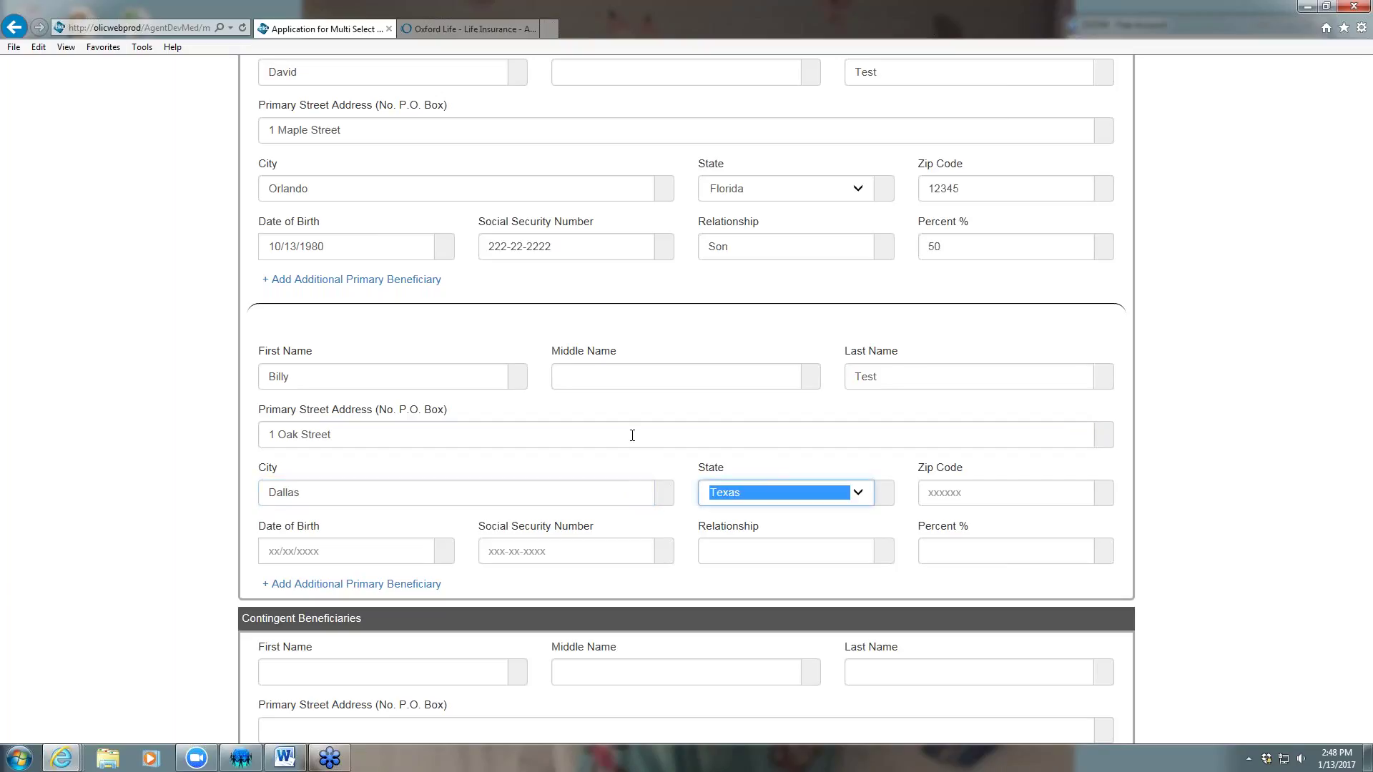
{"action": "left_click", "coordinate": [941, 492]}
{"action": "type", "text": "98745"}
Enter the second beneficiary's birth date, SSN, relationship Son and 40 percent share
{"action": "left_click", "coordinate": [385, 549]}
{"action": "type", "text": "08/27/1986"}
{"action": "left_click", "coordinate": [573, 540]}
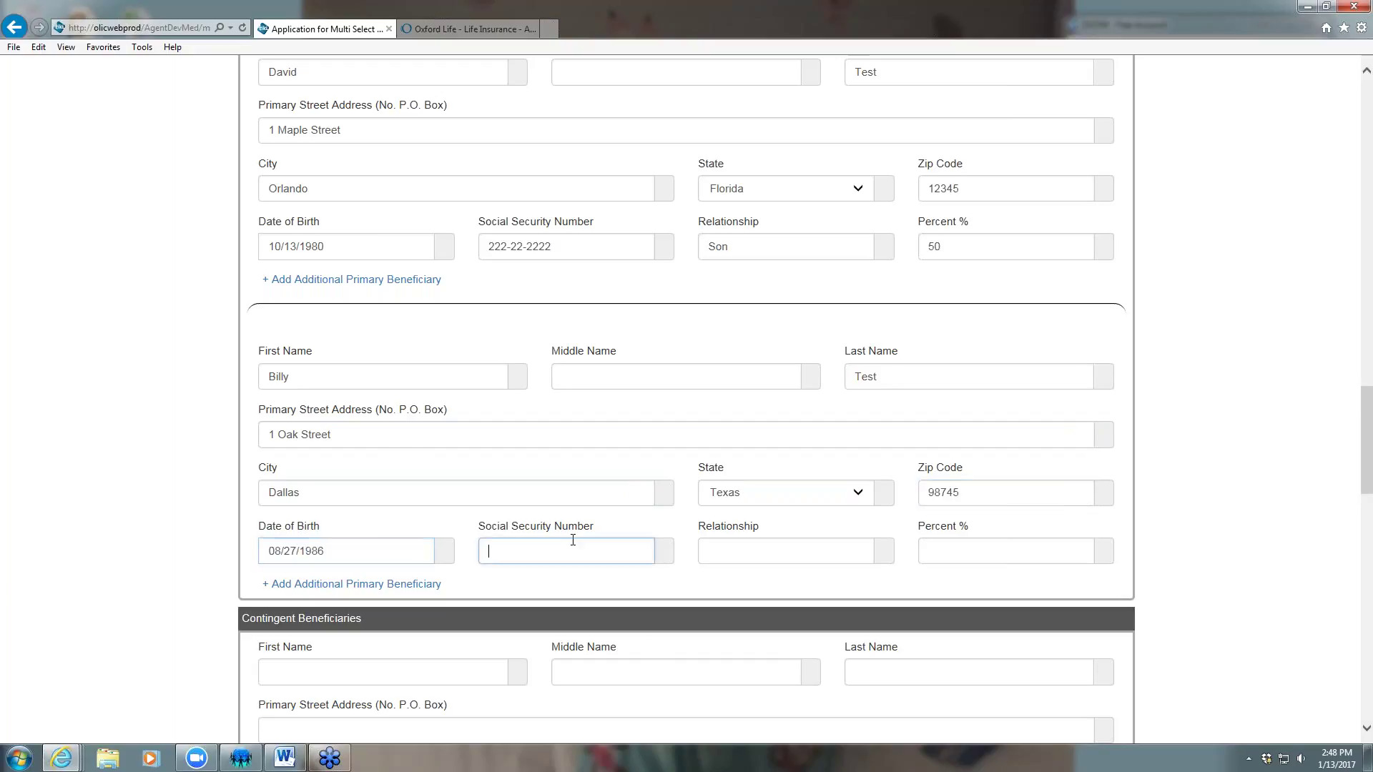
{"action": "type", "text": "333-33-3333"}
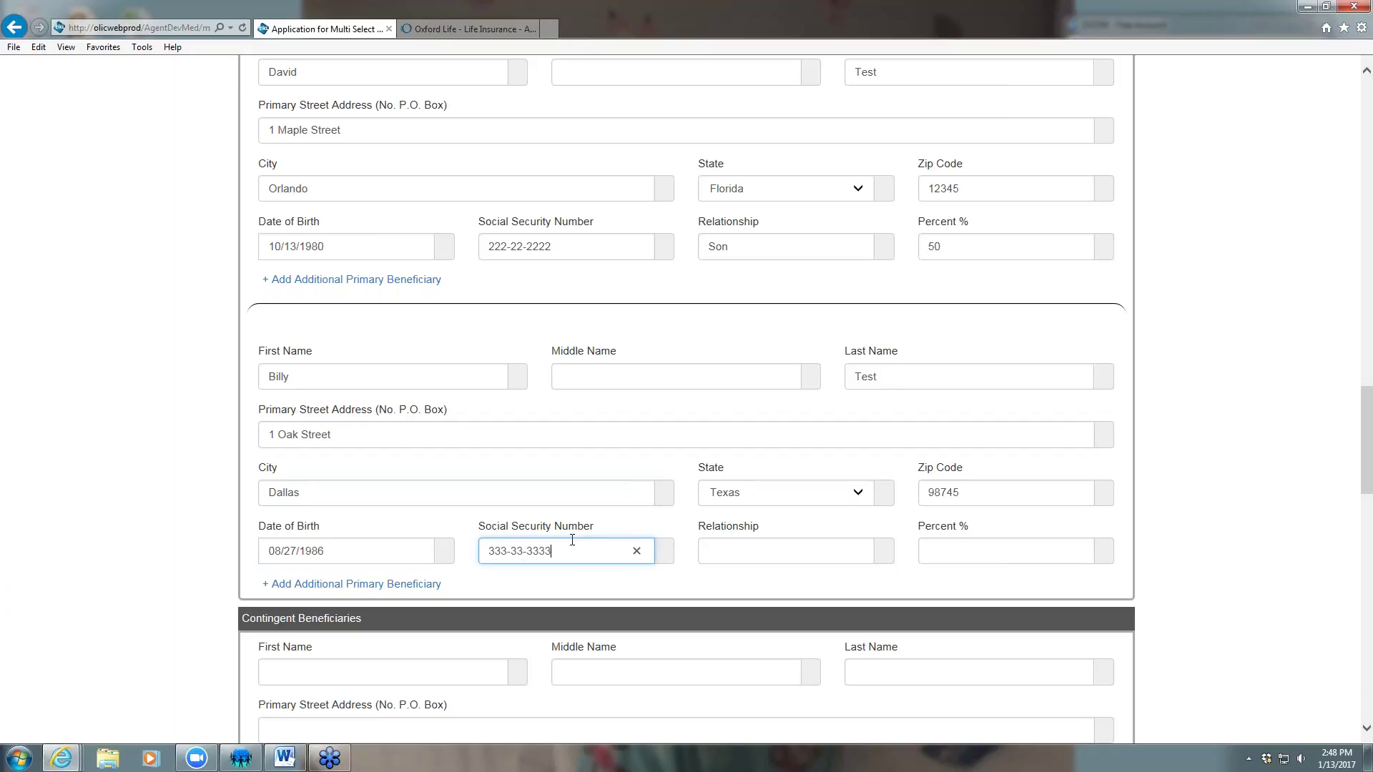
{"action": "left_click", "coordinate": [724, 541]}
{"action": "type", "text": "Son"}
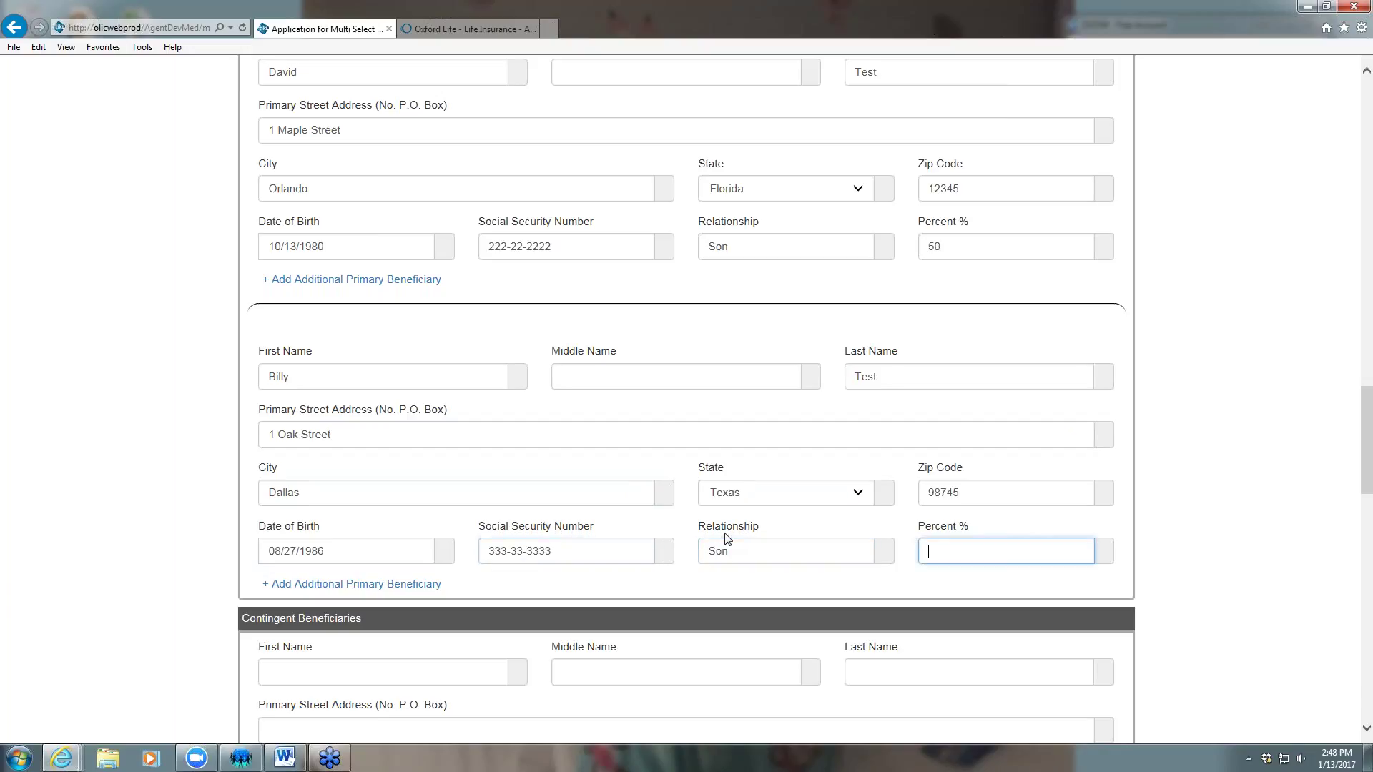
{"action": "type", "text": "40"}
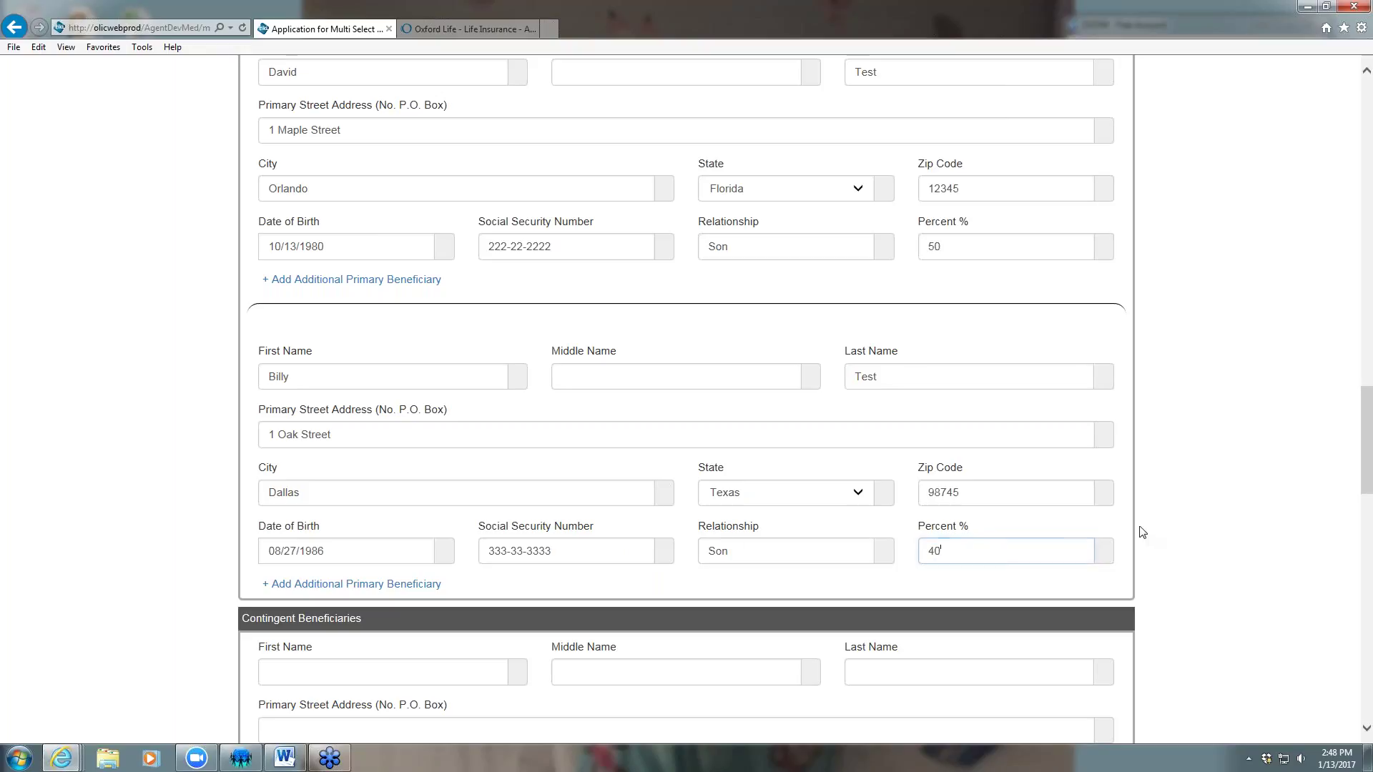
Answer Yes to the existing policies and replacement questions
{"action": "scroll", "coordinate": [1088, 527], "scroll_direction": "down", "scroll_amount": 7}
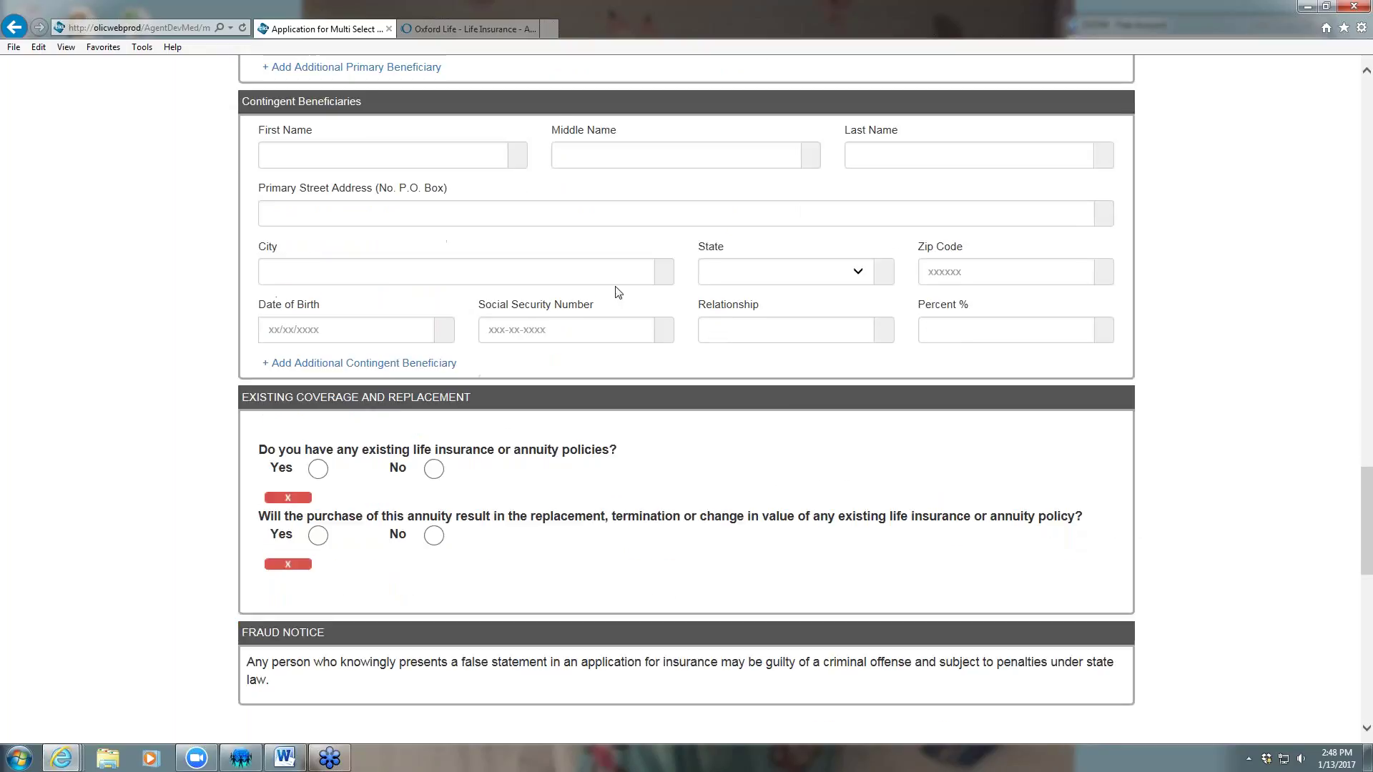
{"action": "scroll", "coordinate": [586, 336], "scroll_direction": "down", "scroll_amount": 3}
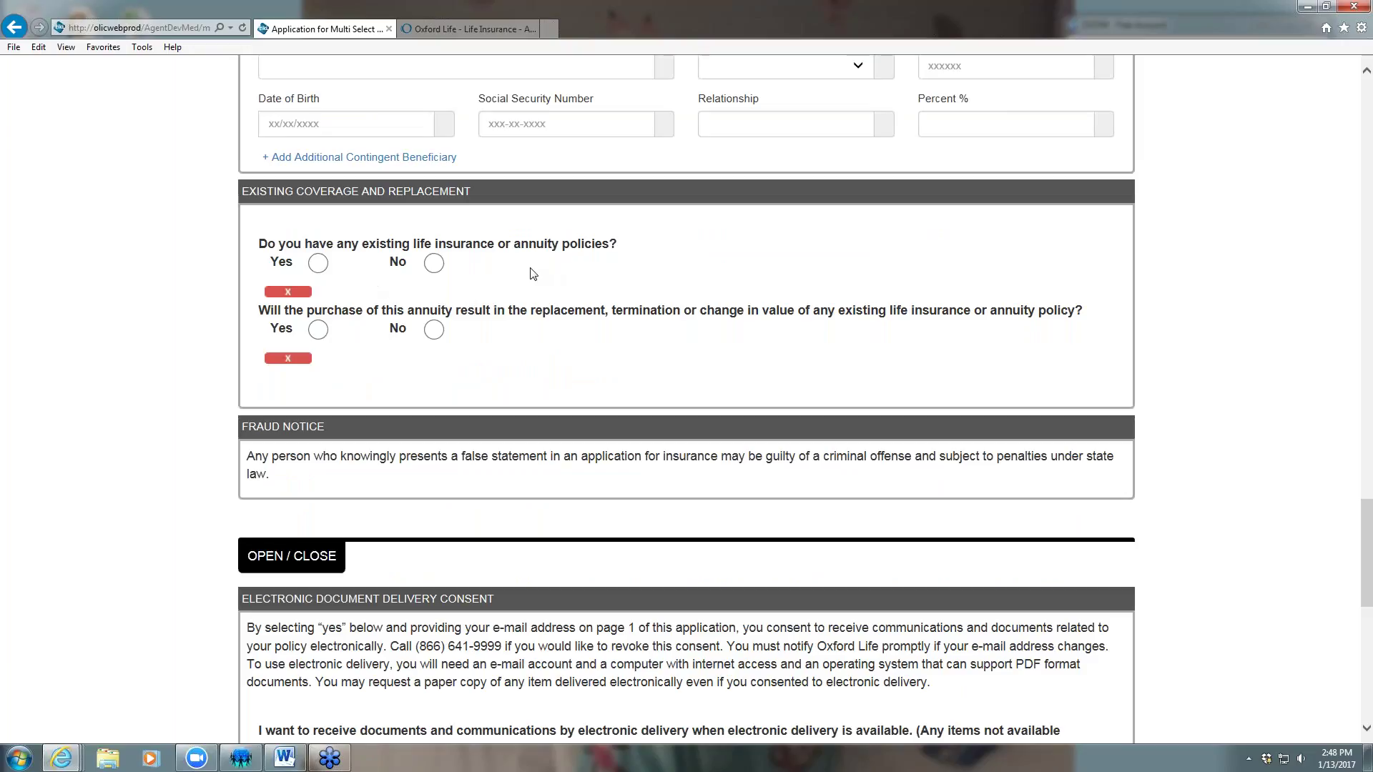
{"action": "left_click", "coordinate": [319, 264]}
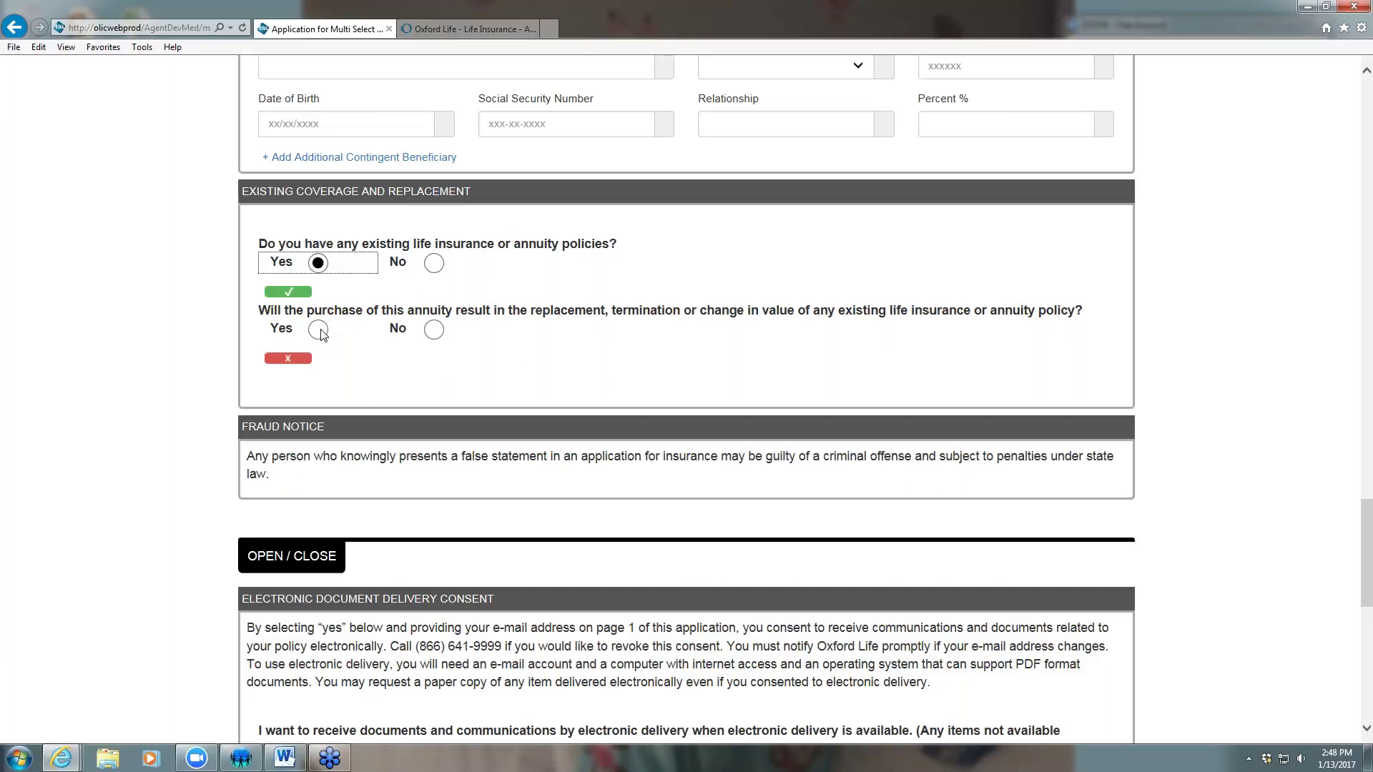
{"action": "left_click", "coordinate": [497, 338]}
{"action": "scroll", "coordinate": [587, 350], "scroll_direction": "down", "scroll_amount": 1}
{"action": "scroll", "coordinate": [588, 351], "scroll_direction": "up", "scroll_amount": 1}
{"action": "left_click", "coordinate": [321, 330]}
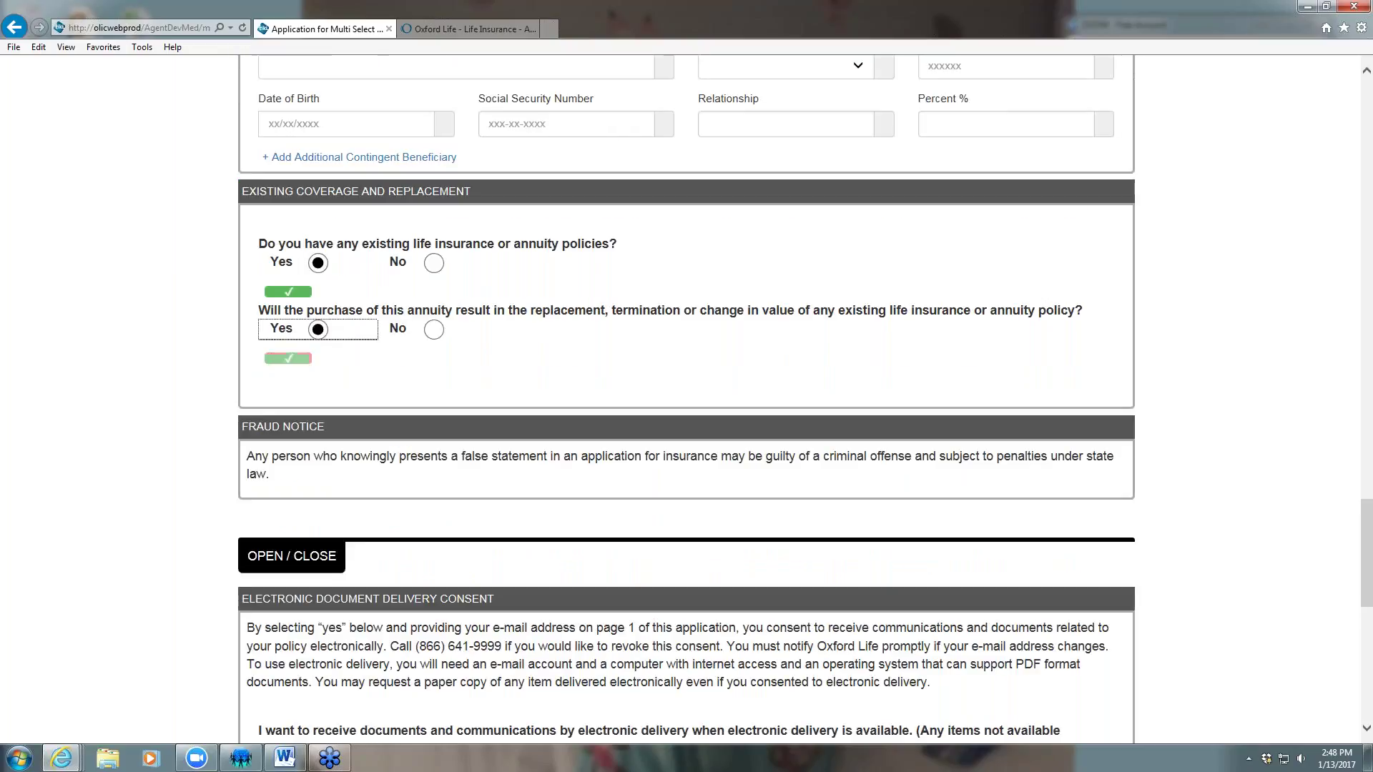
Give Yes to electronic document delivery consent and the producer's existing-policy question
{"action": "scroll", "coordinate": [449, 325], "scroll_direction": "down", "scroll_amount": 2}
{"action": "scroll", "coordinate": [527, 298], "scroll_direction": "down", "scroll_amount": 3}
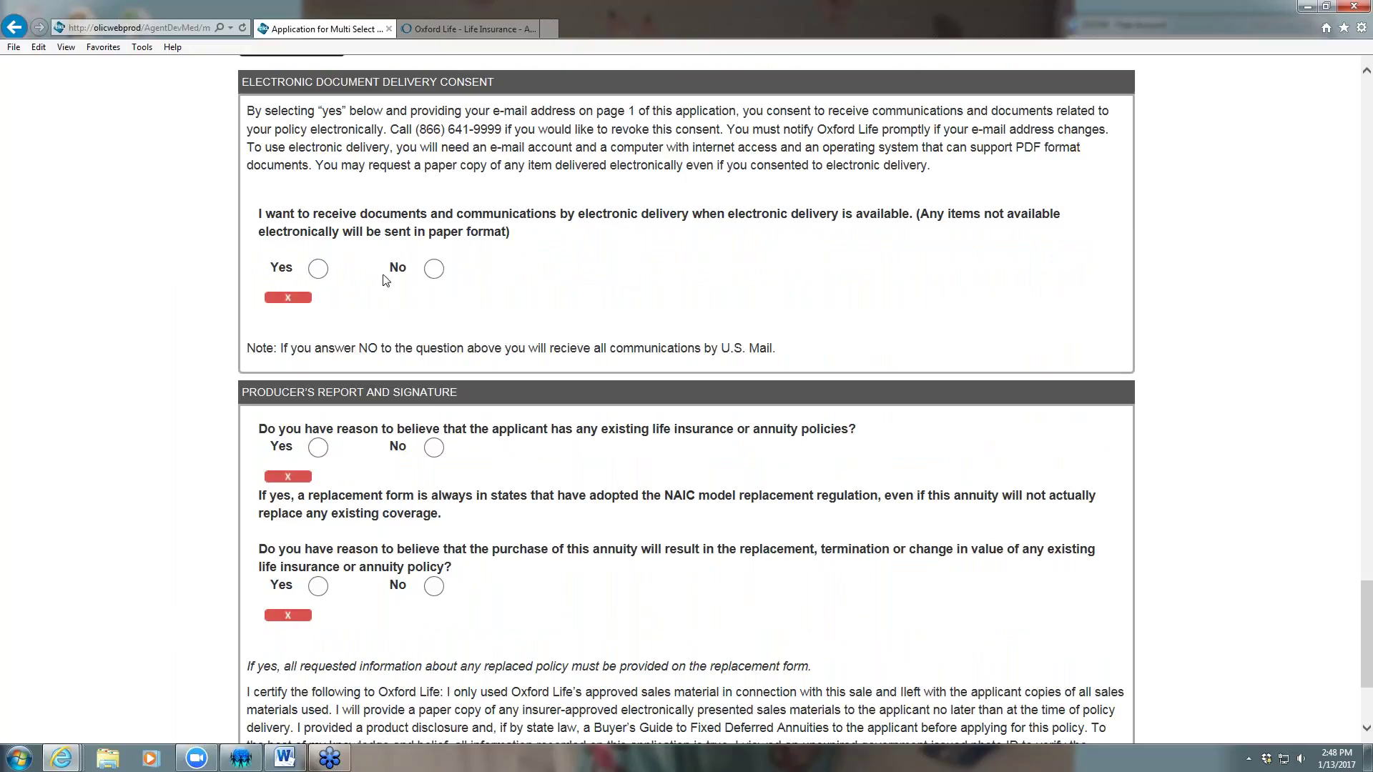
{"action": "left_click", "coordinate": [319, 271]}
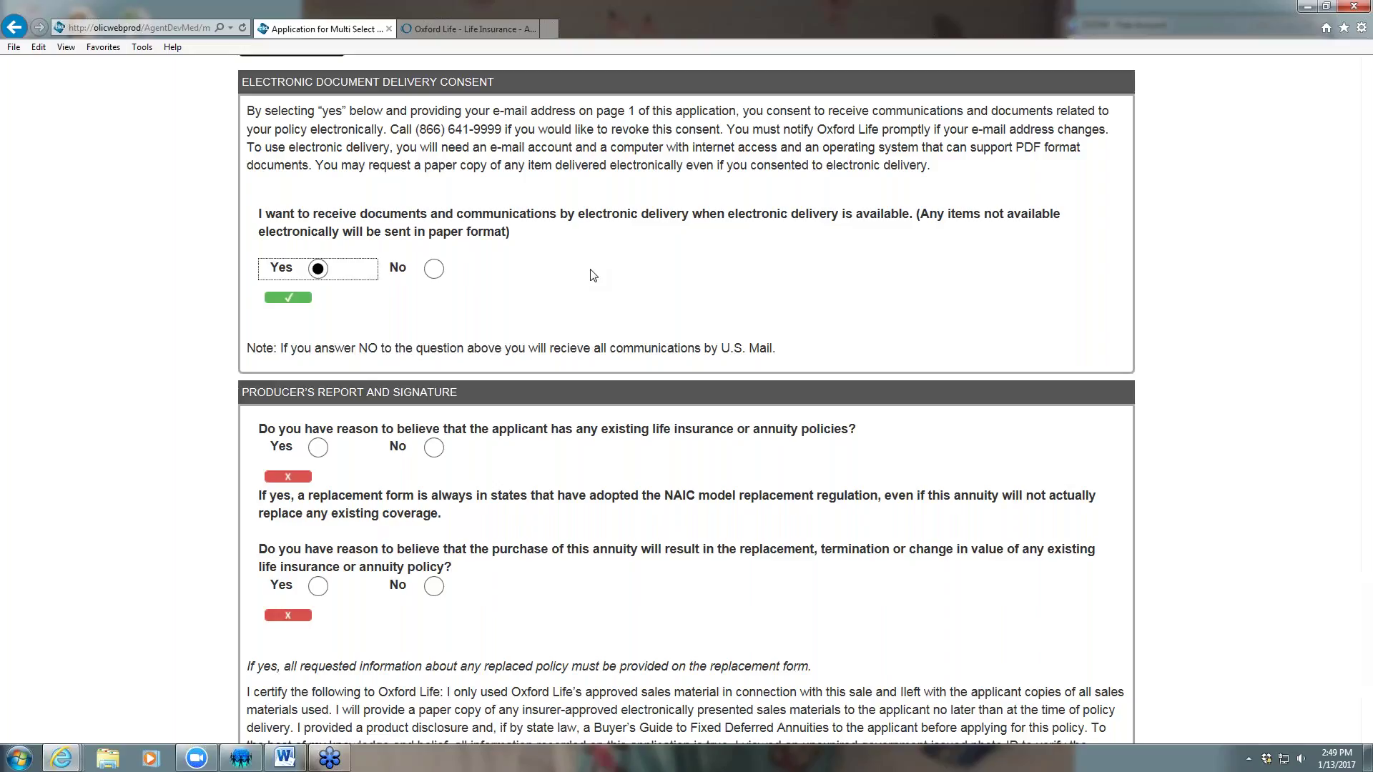
{"action": "scroll", "coordinate": [545, 315], "scroll_direction": "down", "scroll_amount": 3}
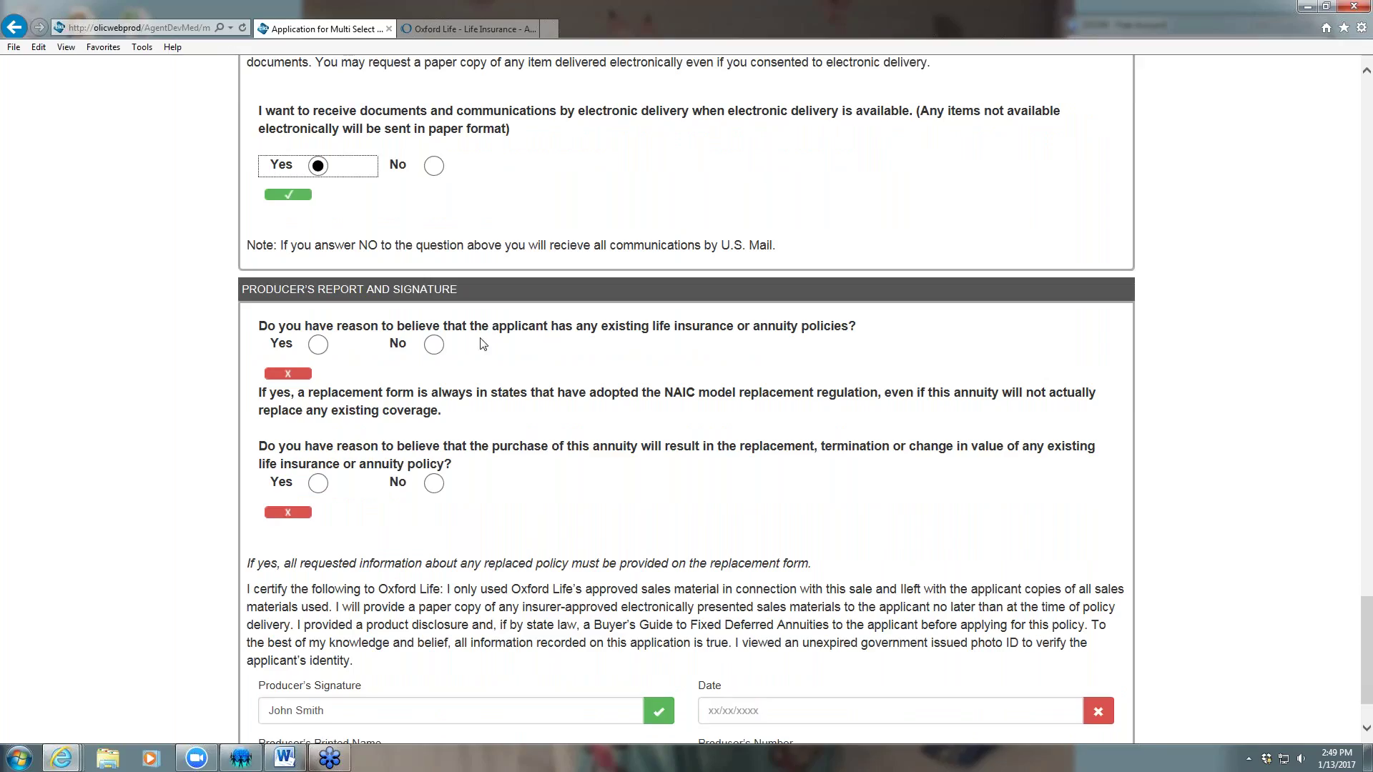
{"action": "left_click", "coordinate": [317, 346]}
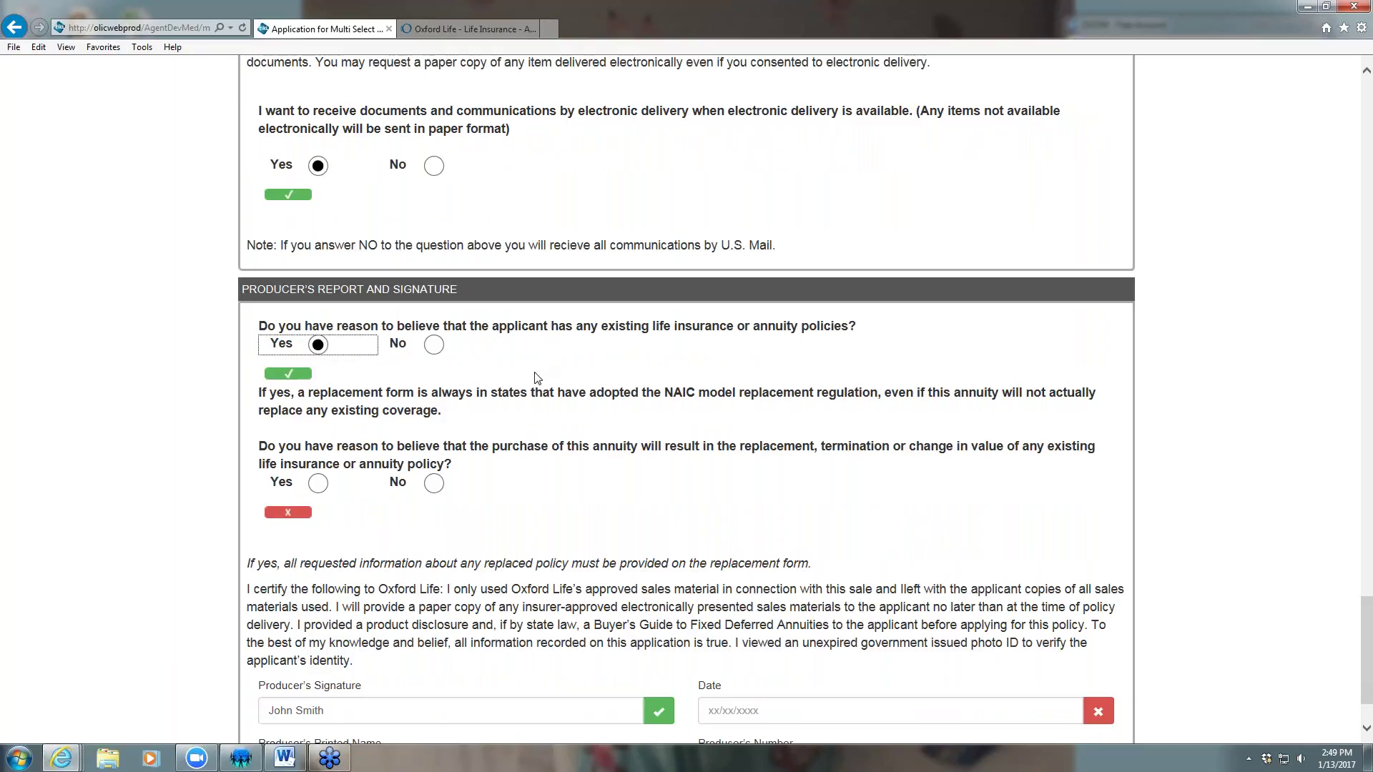
{"action": "scroll", "coordinate": [535, 378], "scroll_direction": "down", "scroll_amount": 3}
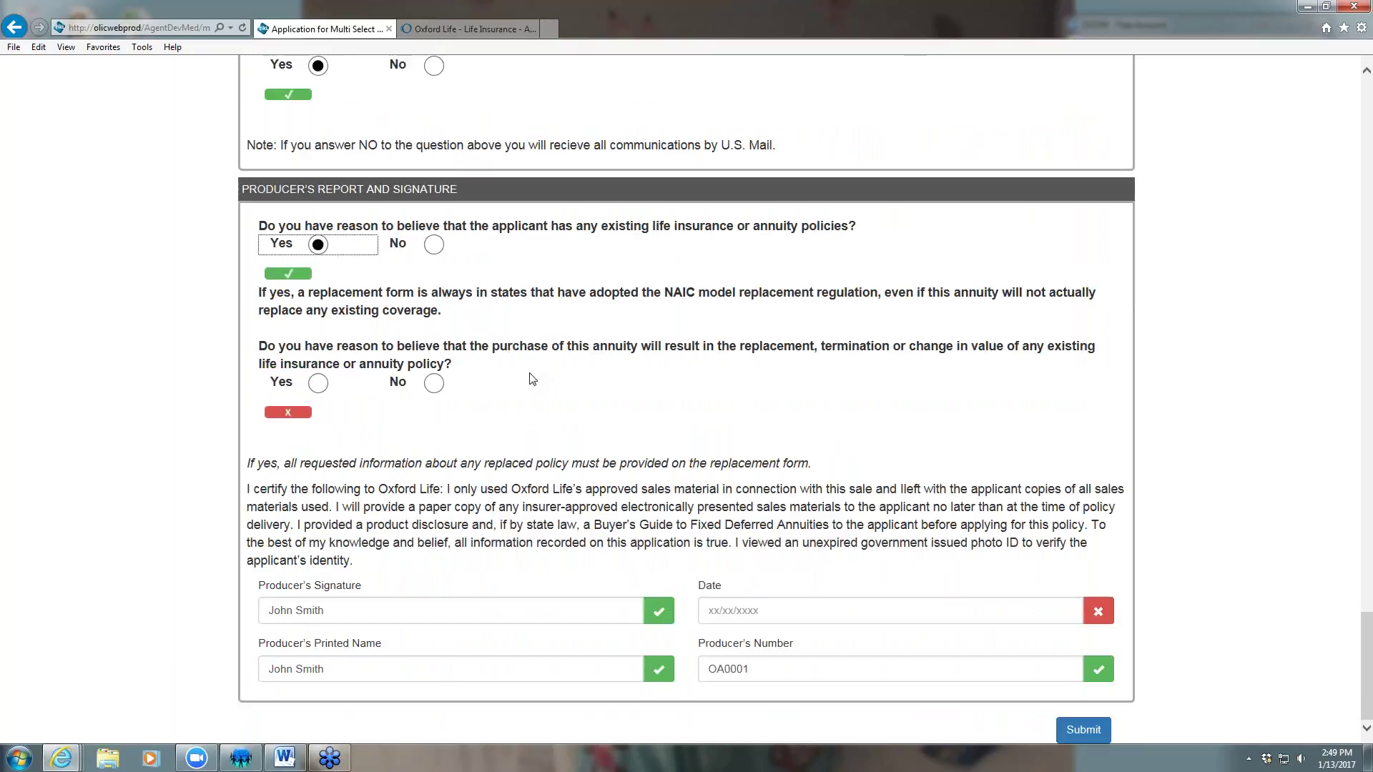
Answer Yes to the producer replacement question, date it 01/13/2017, and submit
{"action": "left_click", "coordinate": [323, 386]}
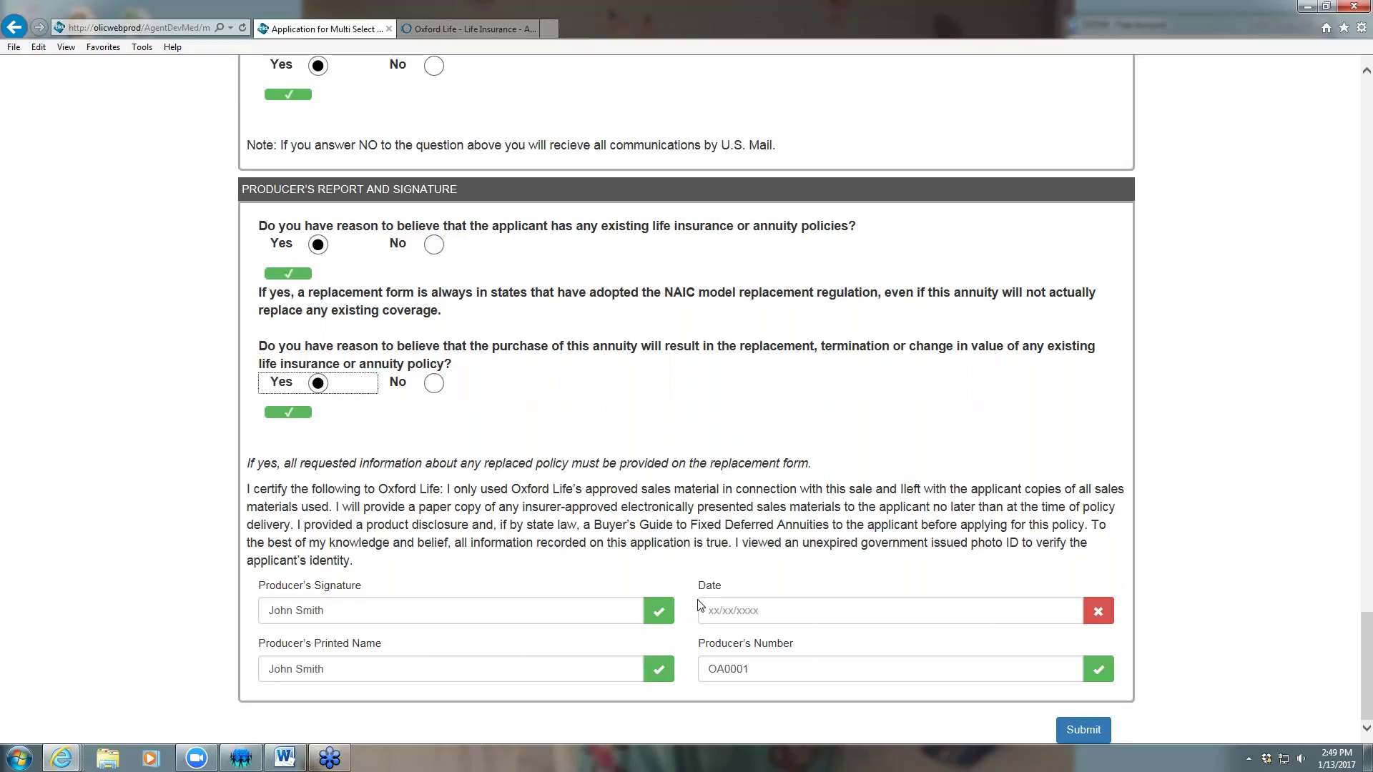
{"action": "left_click", "coordinate": [715, 623]}
{"action": "type", "text": "01/13/"}
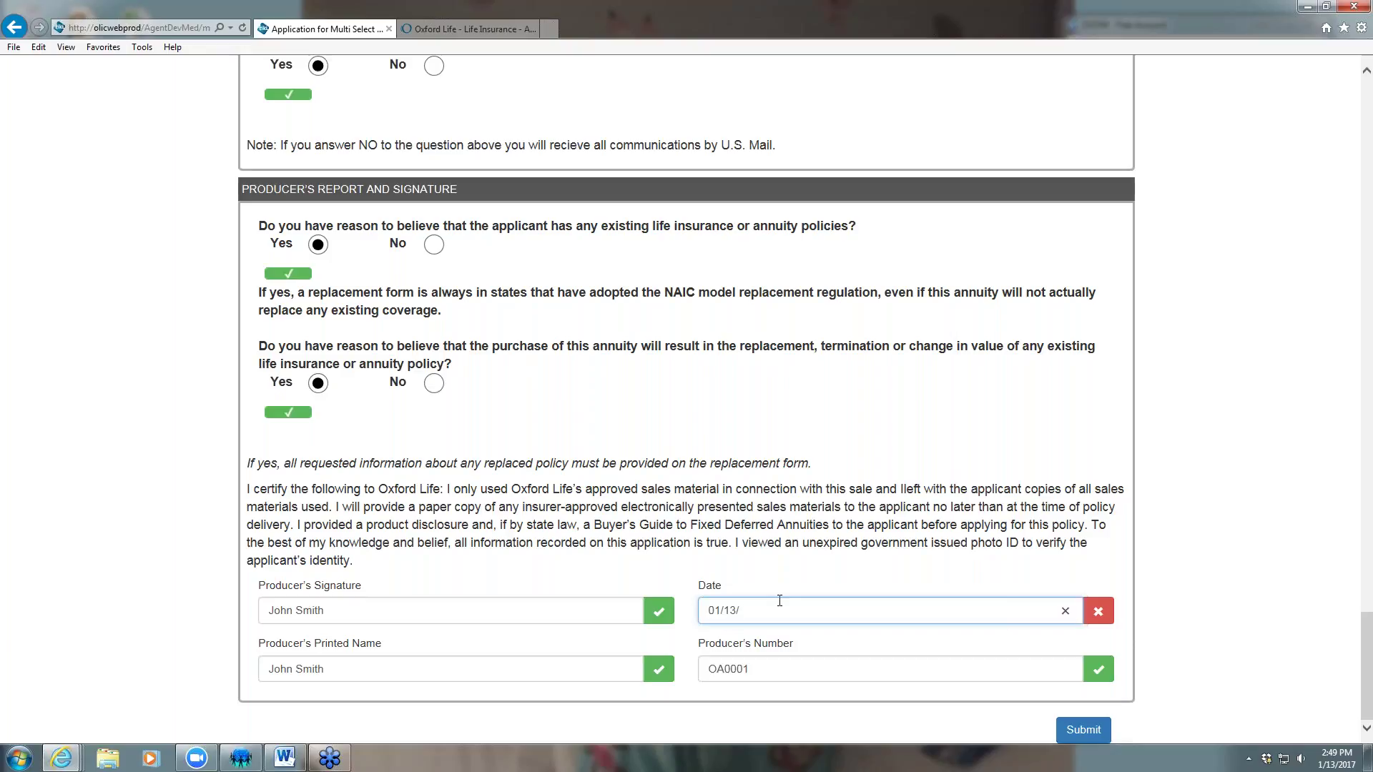
{"action": "type", "text": "2017"}
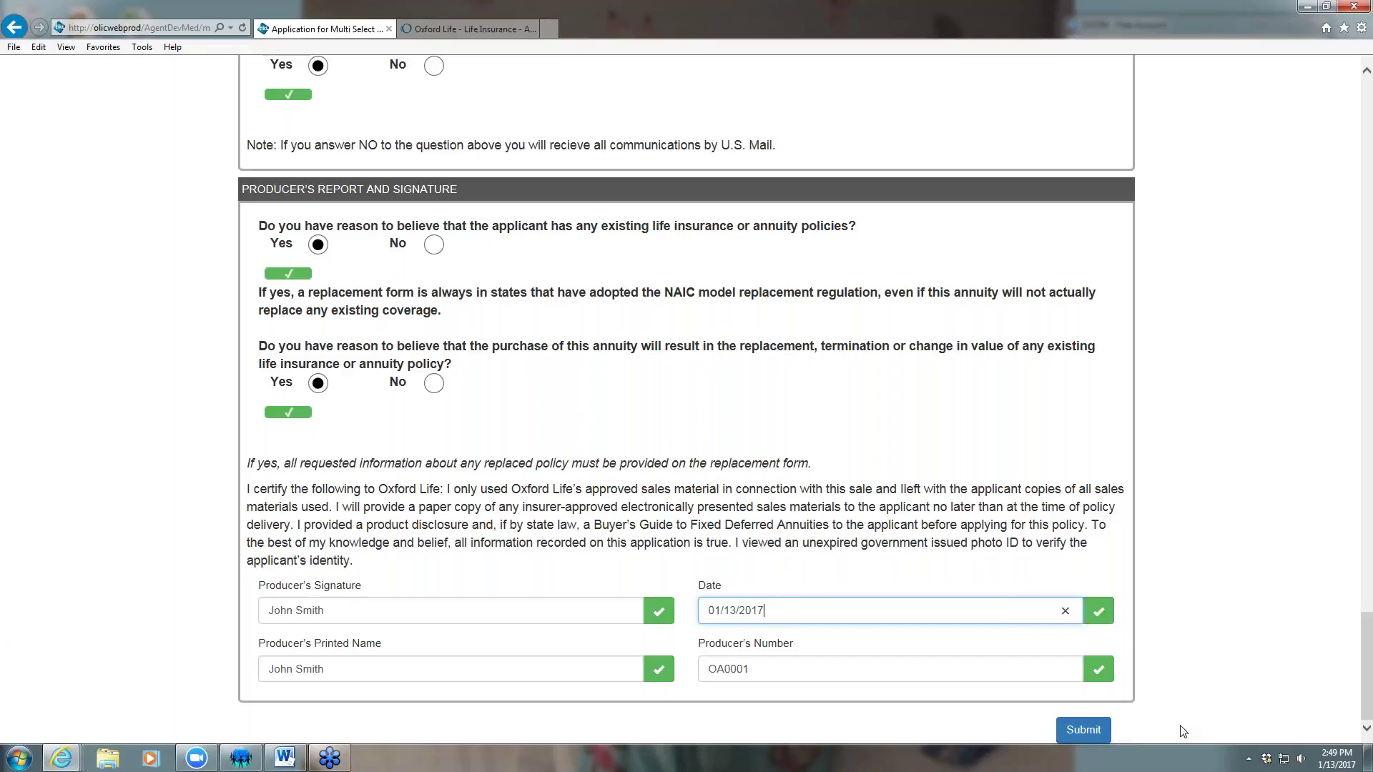
{"action": "left_click", "coordinate": [1083, 730]}
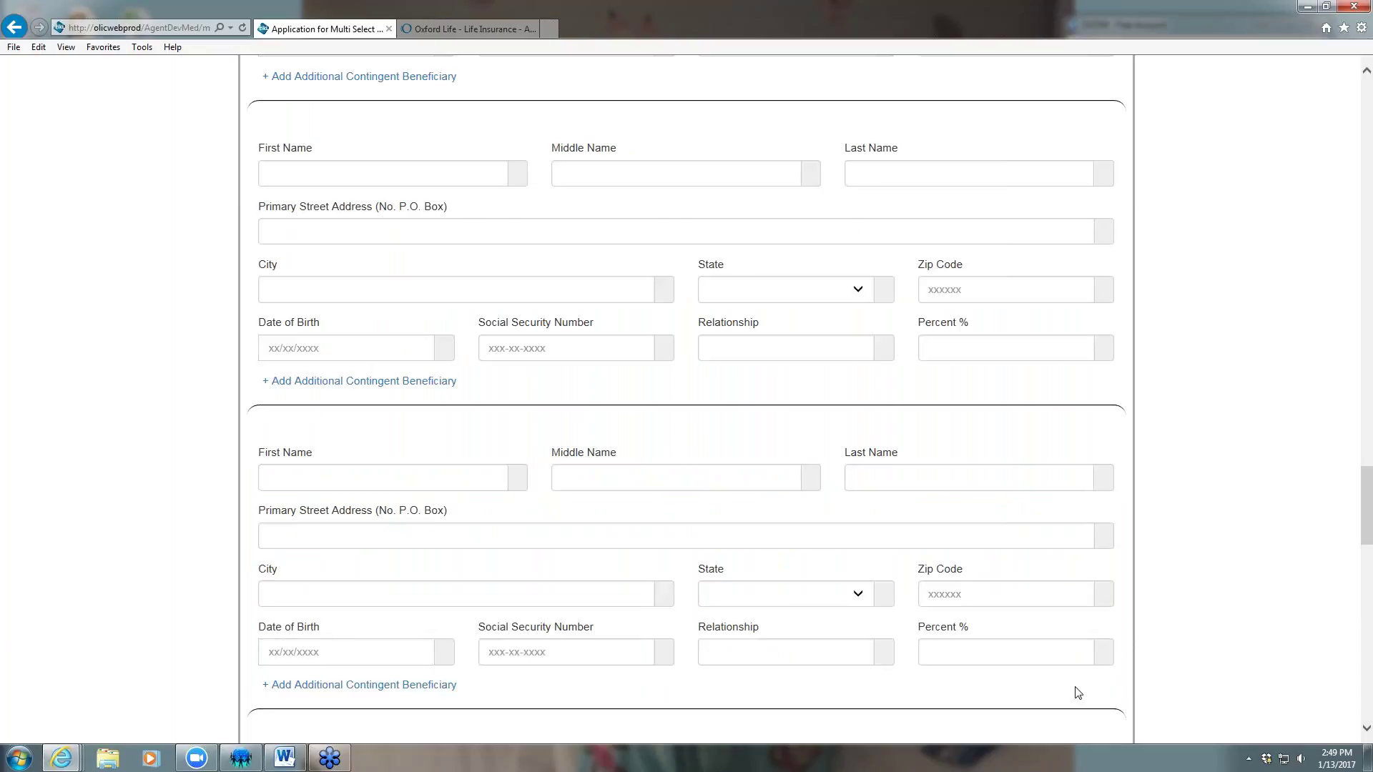
Change the second primary beneficiary's percentage from 40 to 50%
{"action": "scroll", "coordinate": [1076, 689], "scroll_direction": "down", "scroll_amount": 20}
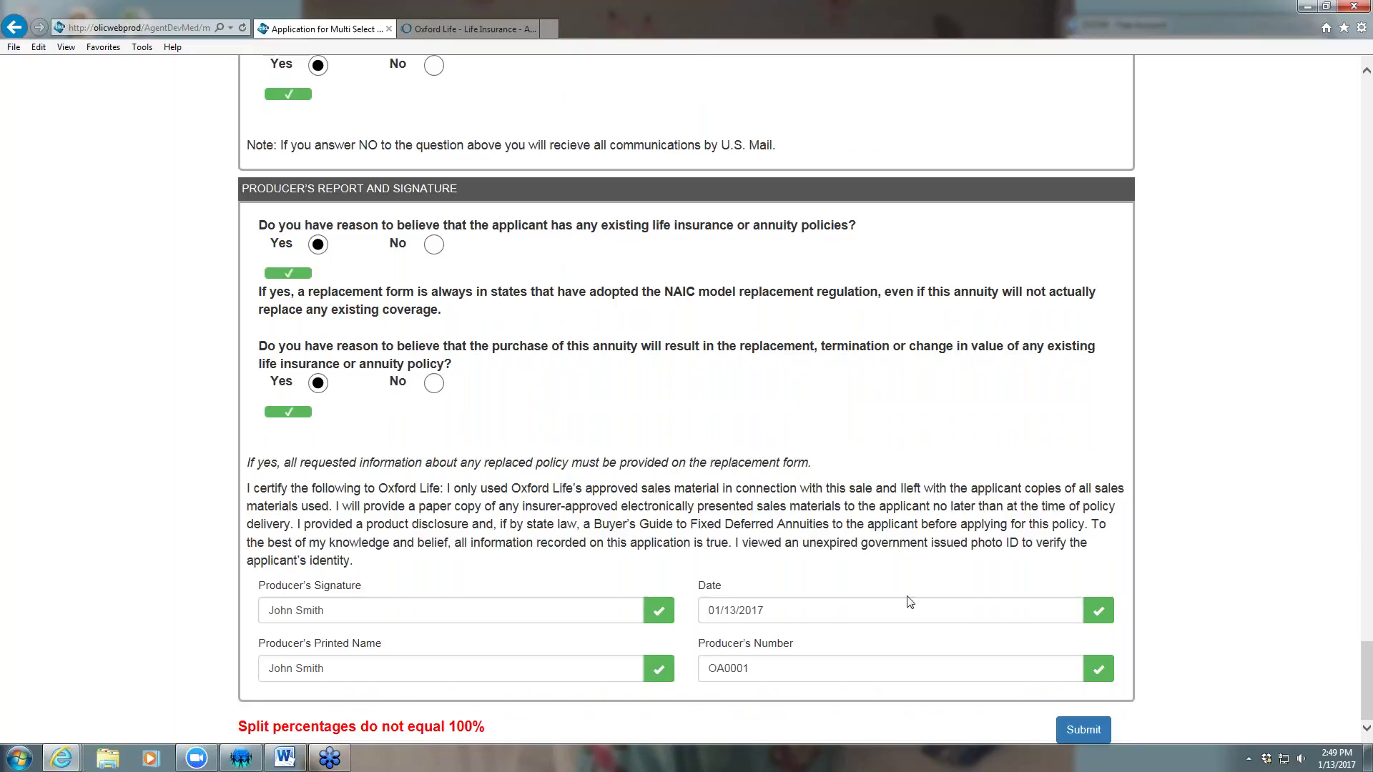
{"action": "scroll", "coordinate": [1066, 522], "scroll_direction": "up", "scroll_amount": 15}
{"action": "scroll", "coordinate": [1085, 510], "scroll_direction": "up", "scroll_amount": 10}
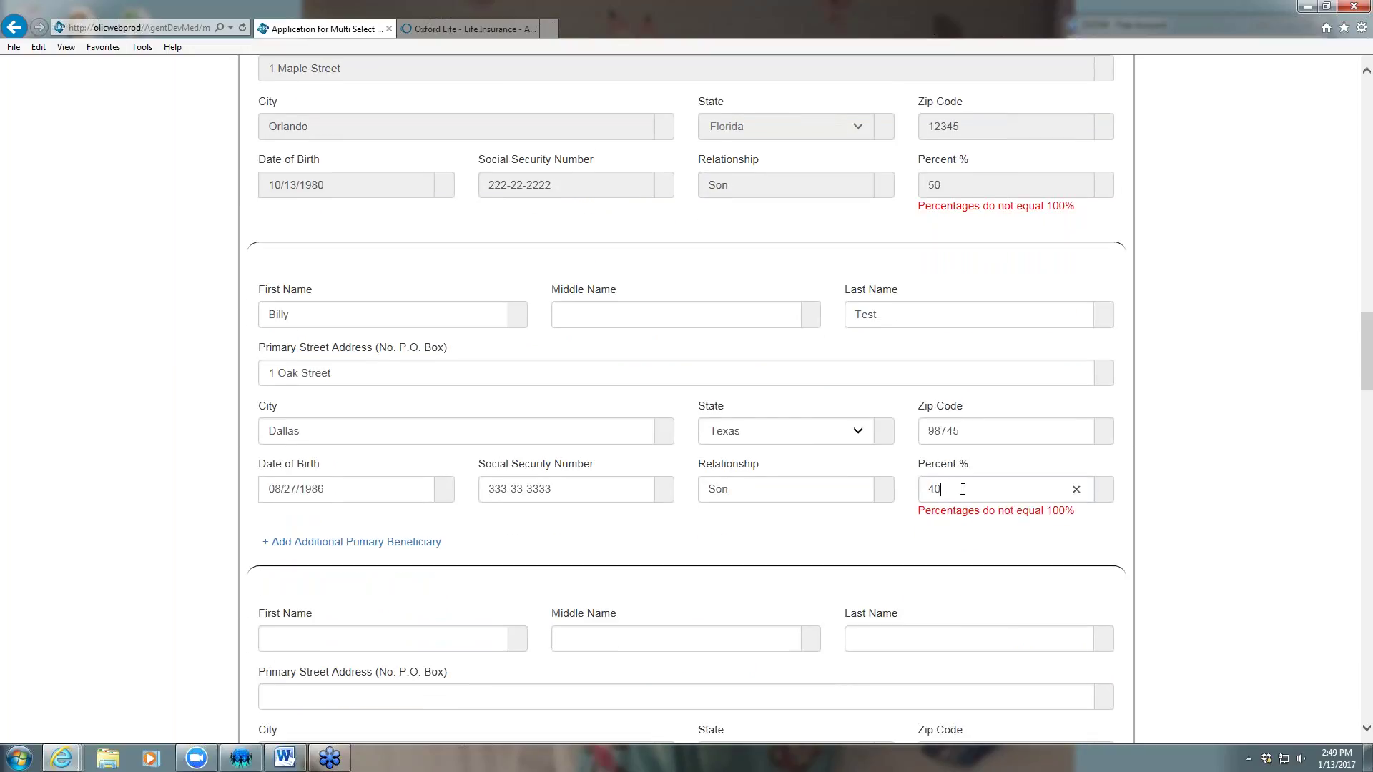
{"action": "key", "text": "BackSpace"}
{"action": "key", "text": "BackSpace"}
{"action": "type", "text": "50"}
{"action": "left_click", "coordinate": [1203, 495]}
{"action": "scroll", "coordinate": [1179, 520], "scroll_direction": "down", "scroll_amount": 7}
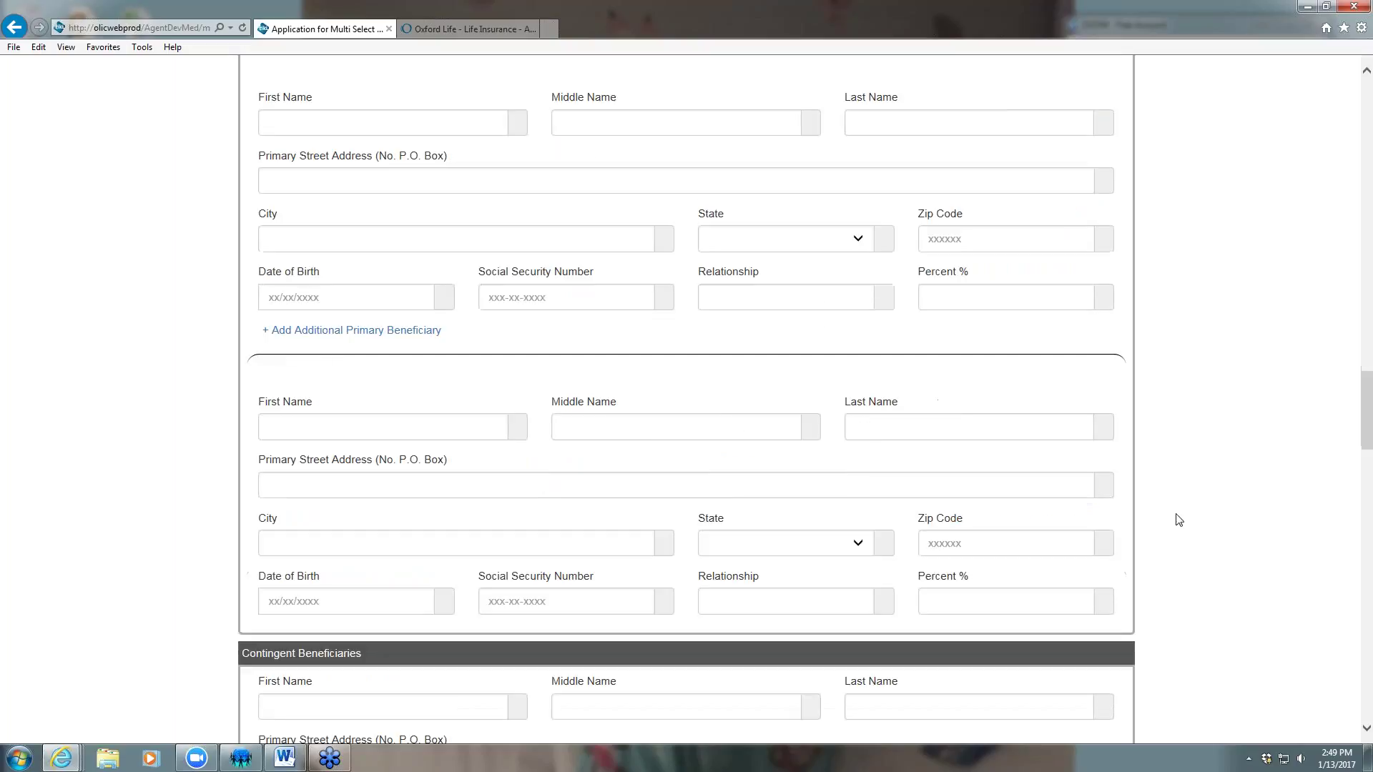
{"action": "scroll", "coordinate": [1151, 533], "scroll_direction": "down", "scroll_amount": 20}
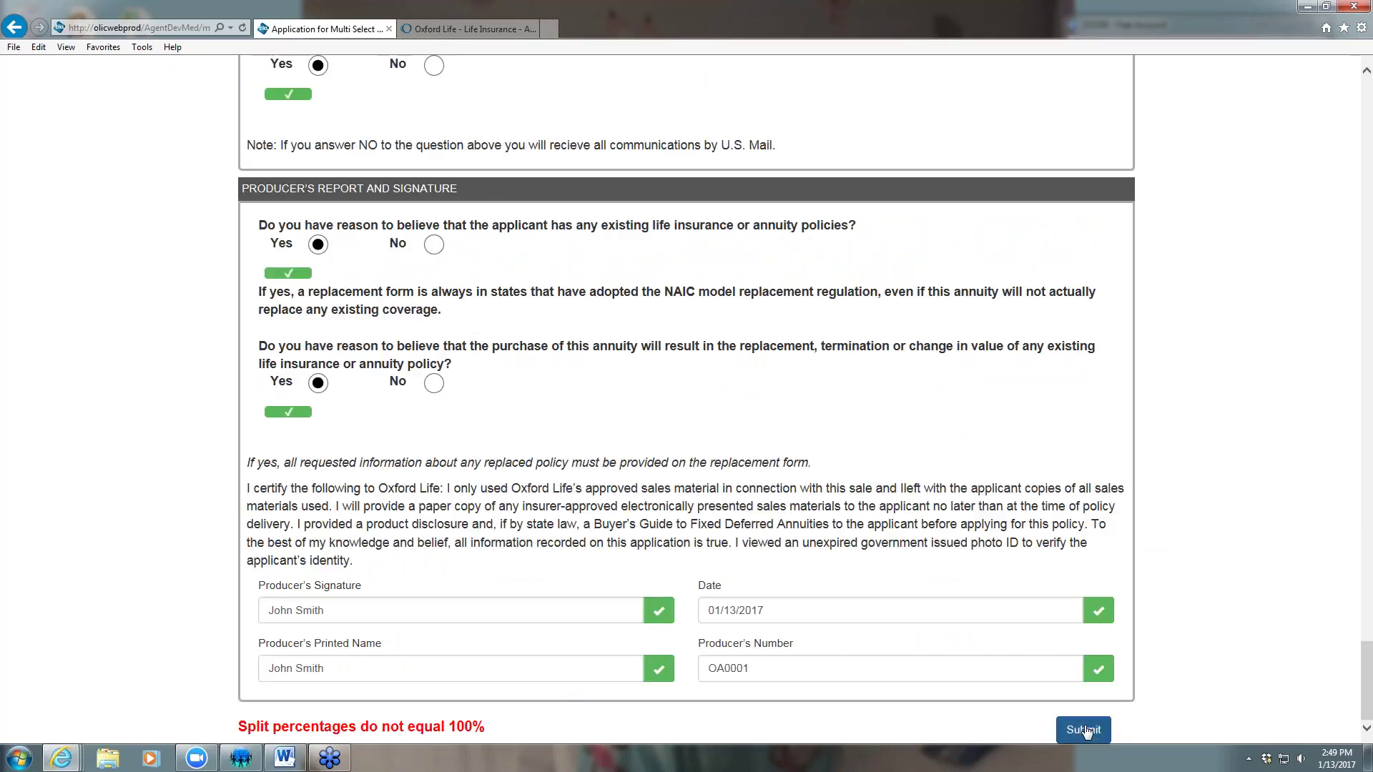
Submit the corrected Multi-Select Application and start the client's Annuity Suitability Form
{"action": "left_click", "coordinate": [1085, 731]}
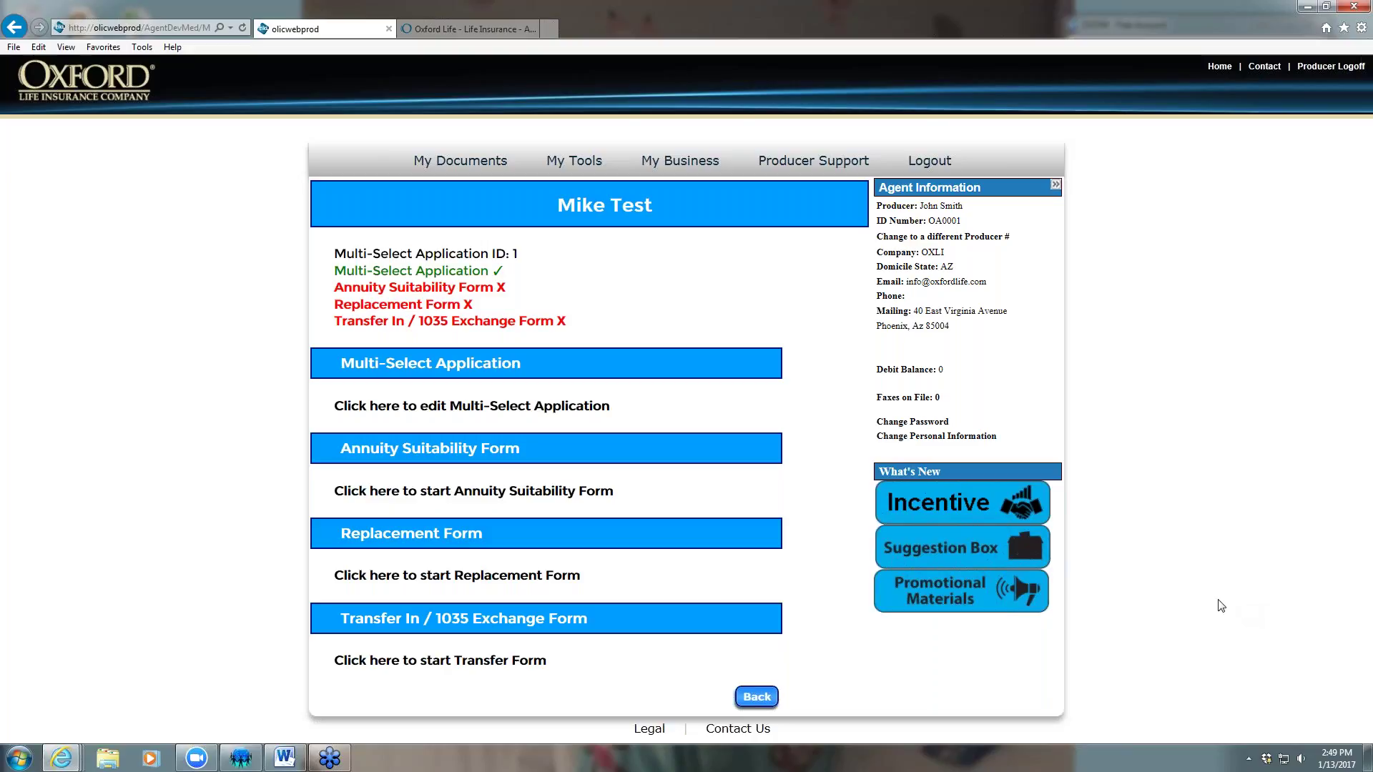
{"action": "left_click", "coordinate": [438, 291]}
{"action": "left_click", "coordinate": [350, 386]}
Enter the owner's last name, mark Joint Owner N/A, and choose Retired, Average knowledge, Moderate risk
{"action": "key", "text": "Tab"}
{"action": "type", "text": "Test"}
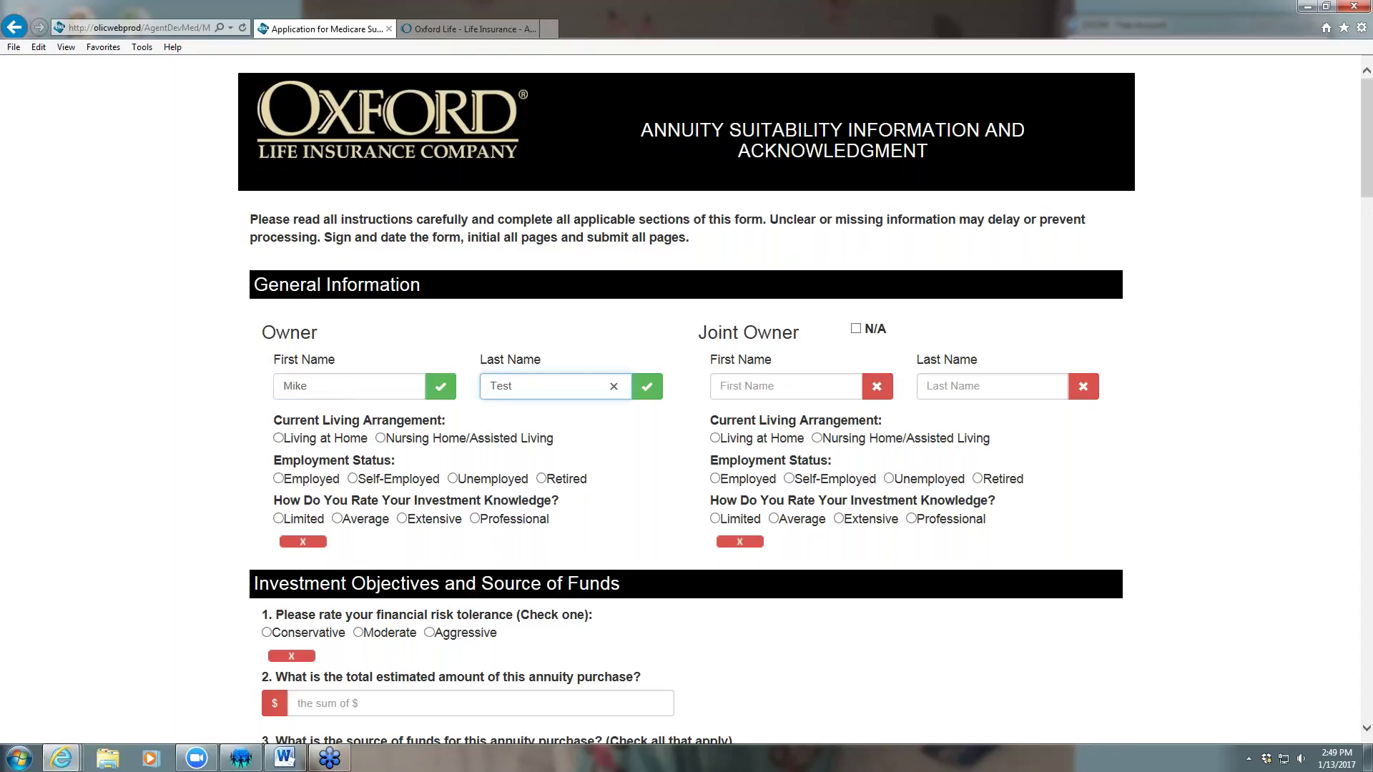
{"action": "left_click", "coordinate": [855, 328]}
{"action": "scroll", "coordinate": [624, 417], "scroll_direction": "down", "scroll_amount": 3}
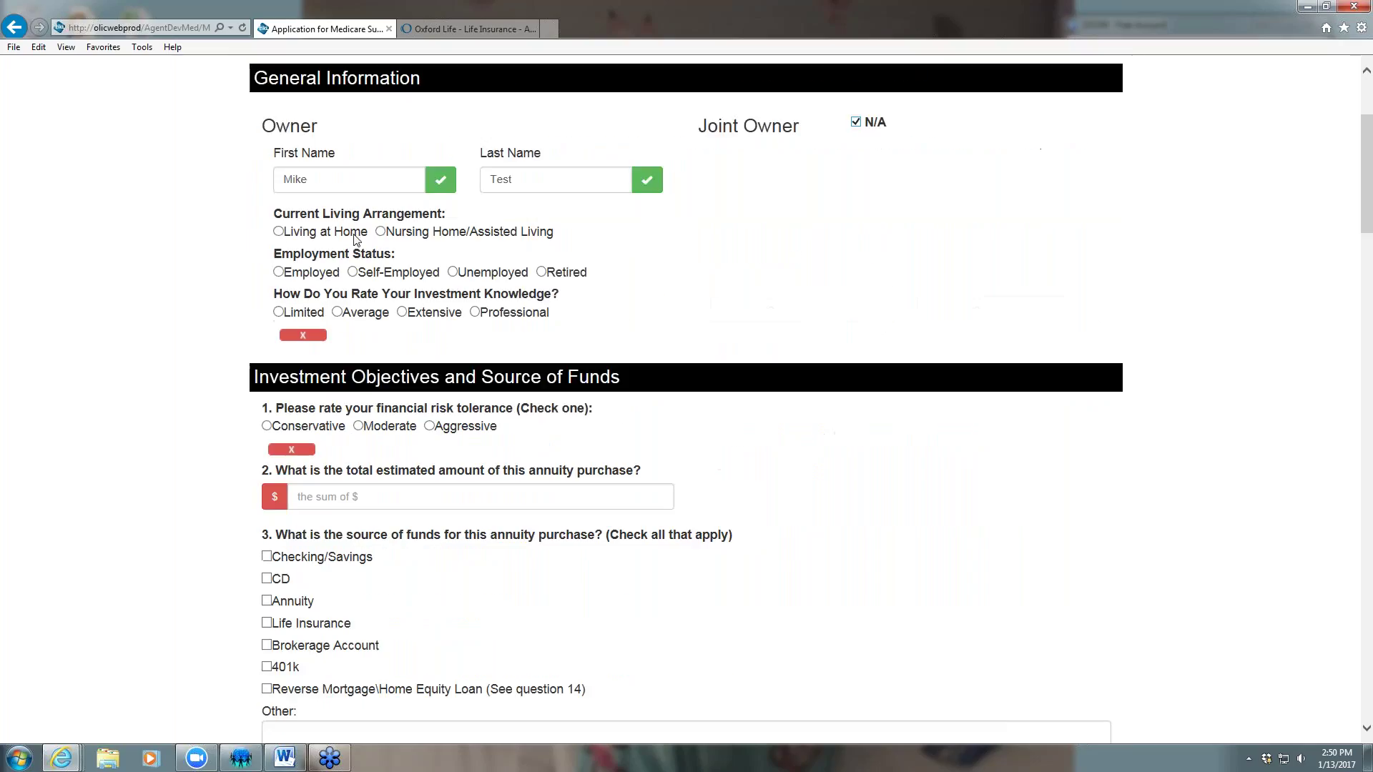
{"action": "left_click", "coordinate": [542, 274]}
{"action": "left_click", "coordinate": [337, 312]}
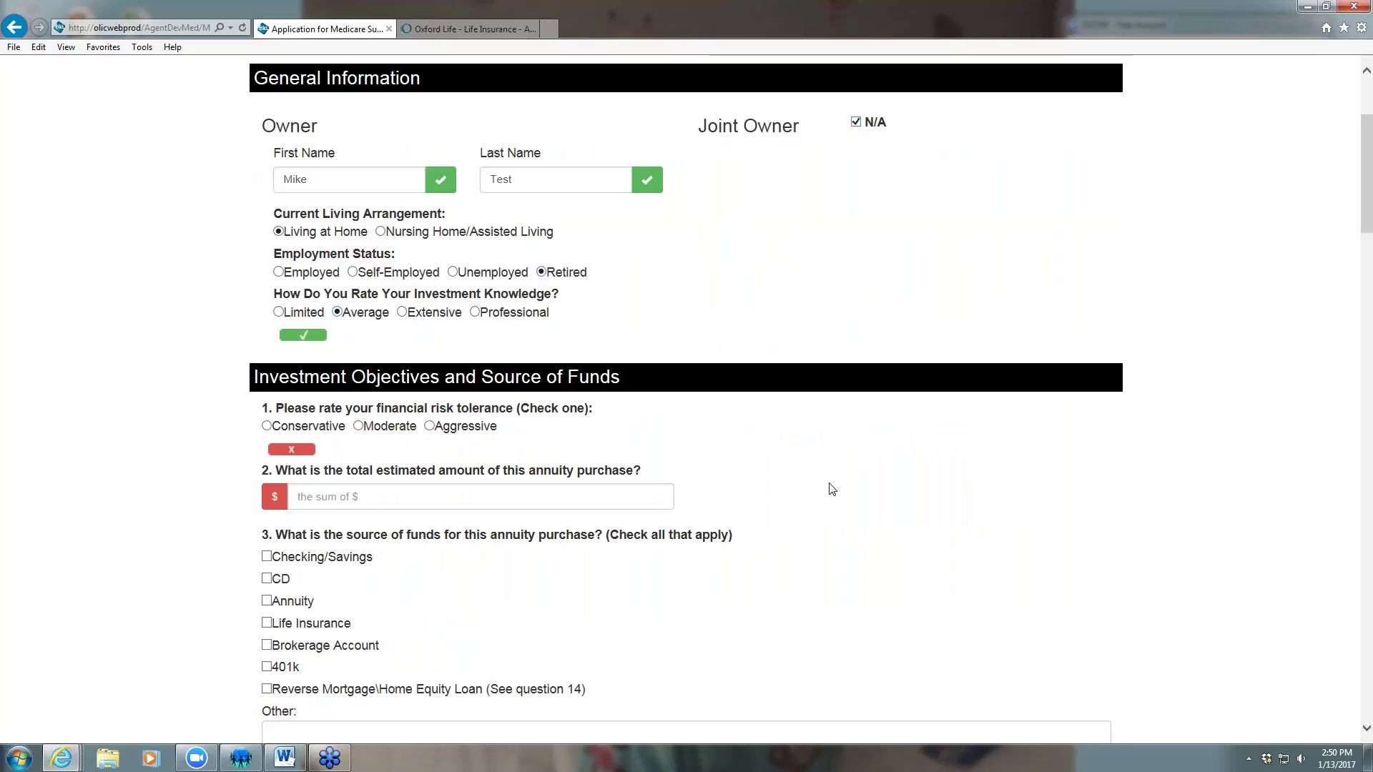
{"action": "scroll", "coordinate": [812, 490], "scroll_direction": "down", "scroll_amount": 2}
{"action": "left_click", "coordinate": [359, 324]}
Enter a 100,000.00 purchase amount funded from an existing Annuity
{"action": "left_click", "coordinate": [362, 393]}
{"action": "type", "text": "100,000.00"}
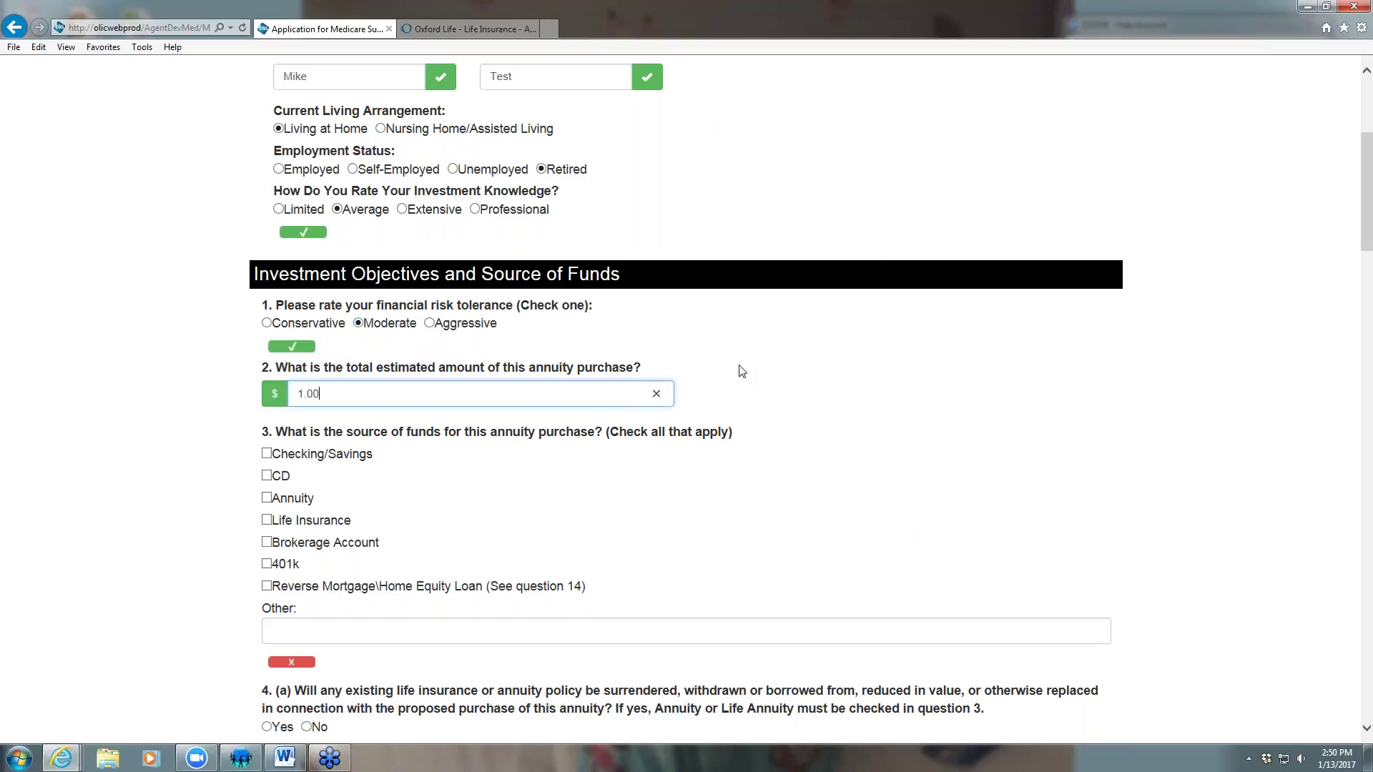
{"action": "left_click", "coordinate": [483, 467]}
{"action": "scroll", "coordinate": [365, 439], "scroll_direction": "down", "scroll_amount": 1}
{"action": "left_click", "coordinate": [266, 351]}
{"action": "left_click", "coordinate": [267, 394]}
Answer 4(a) Yes and 4(b) No with 'Better Rate' as the benefit, and question 6 No
{"action": "scroll", "coordinate": [513, 430], "scroll_direction": "down", "scroll_amount": 1}
{"action": "scroll", "coordinate": [465, 350], "scroll_direction": "down", "scroll_amount": 2}
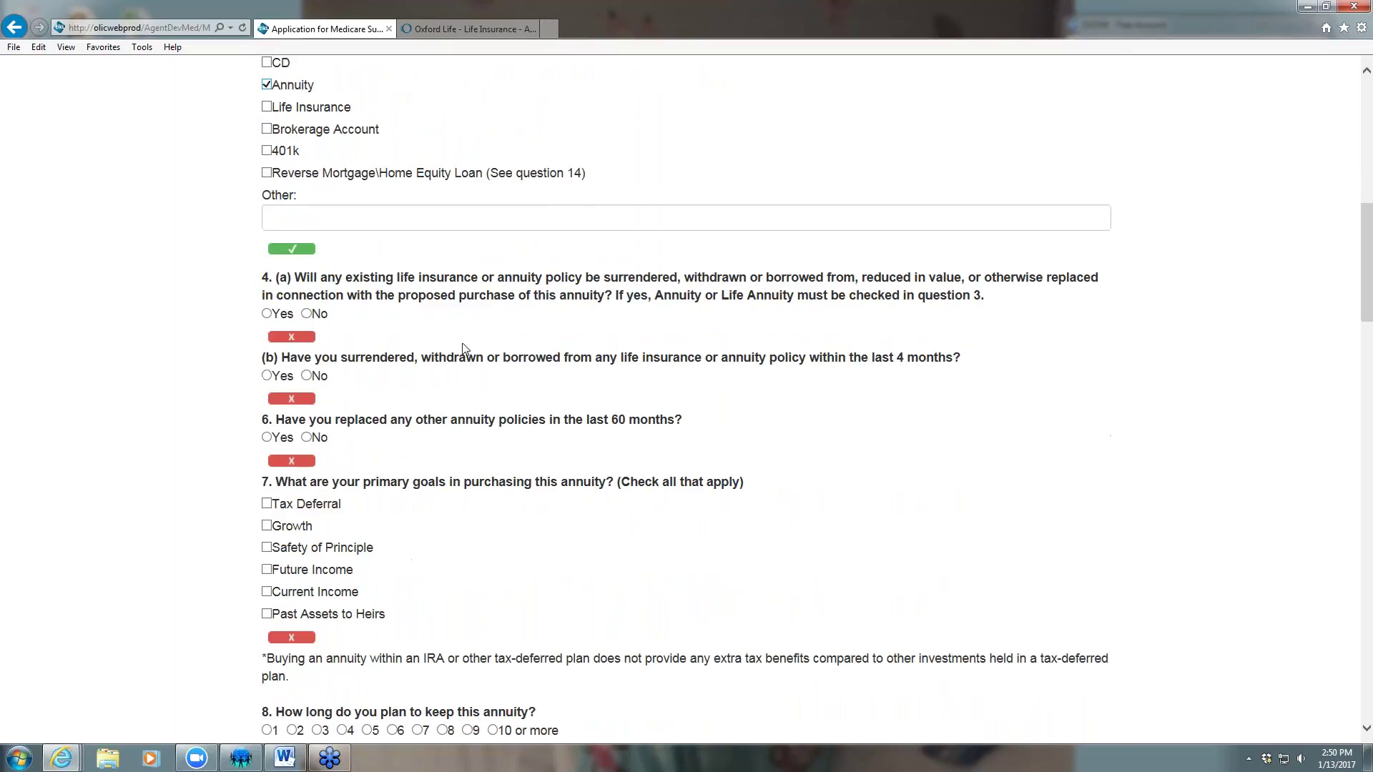
{"action": "left_click", "coordinate": [266, 314]}
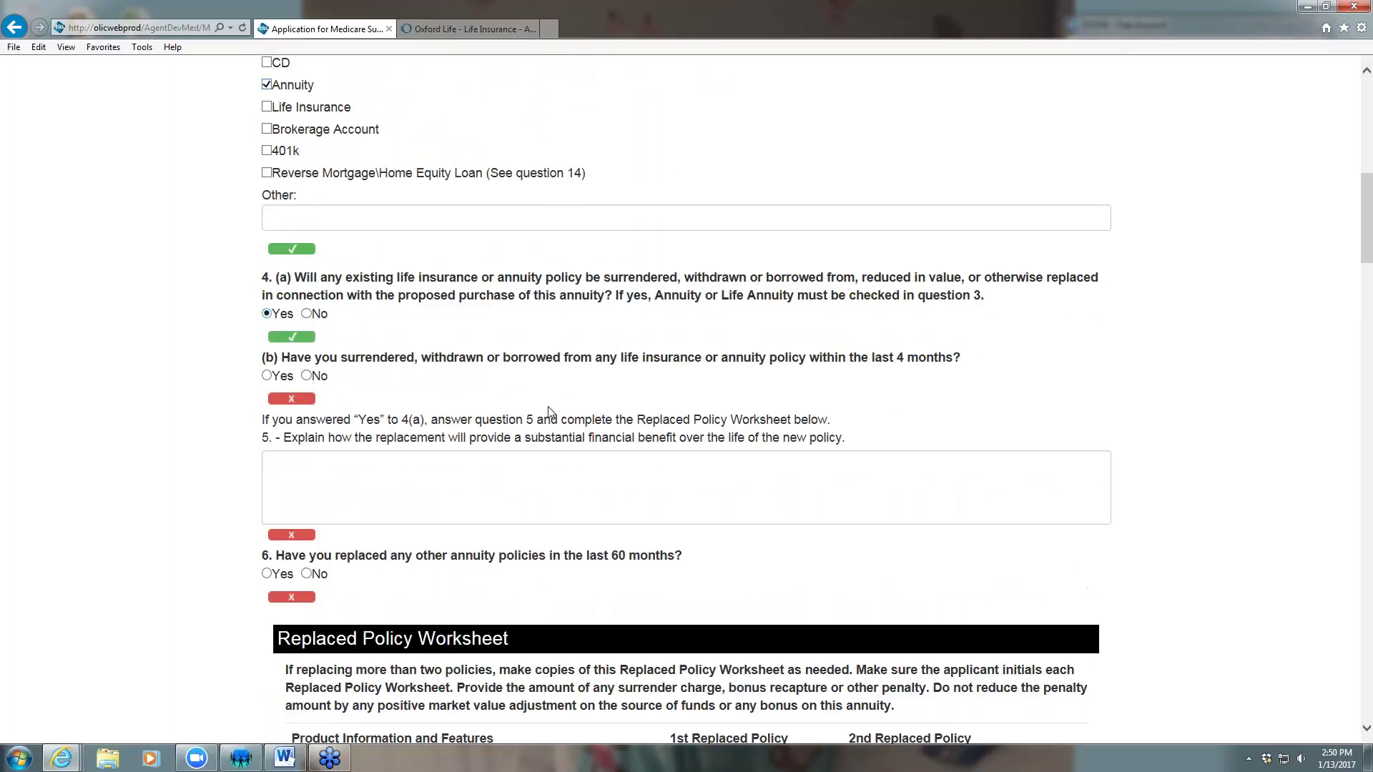
{"action": "left_click", "coordinate": [306, 376]}
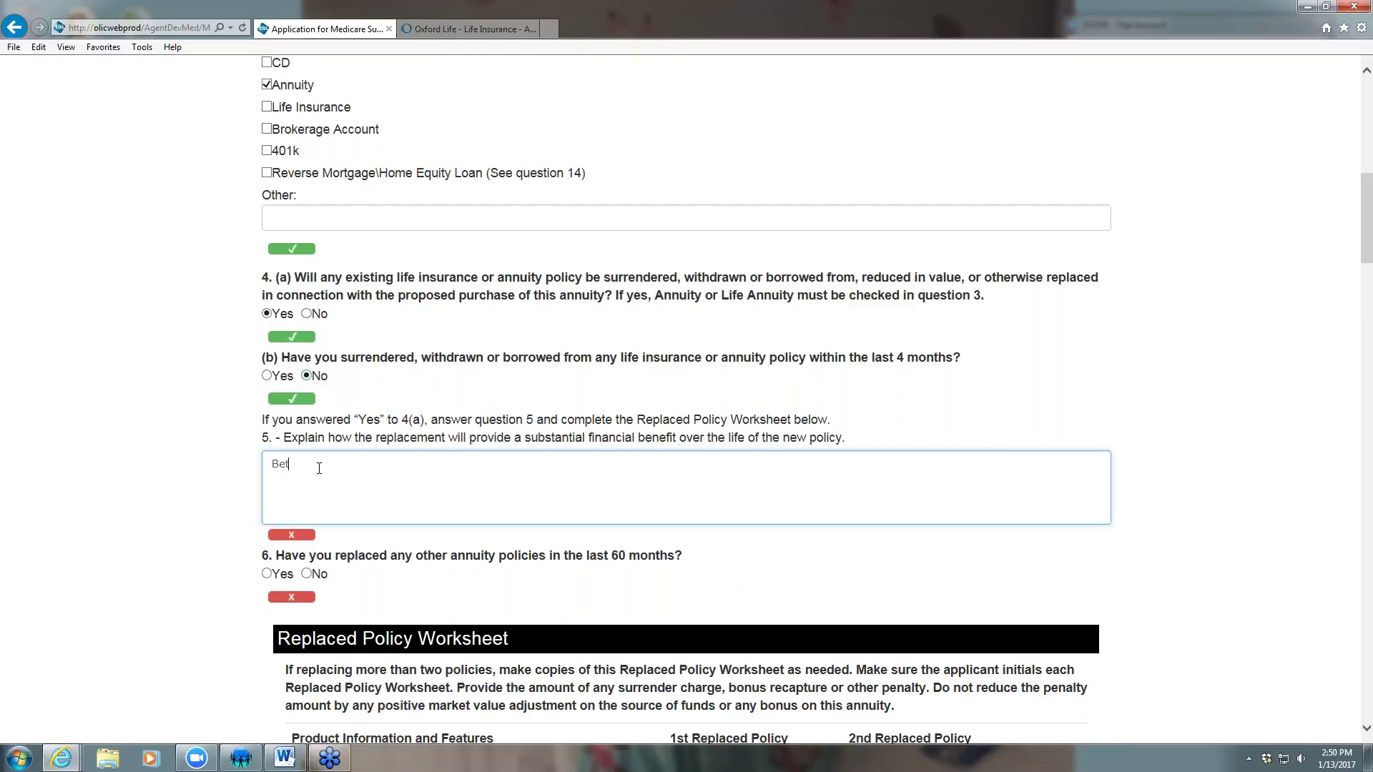
{"action": "type", "text": "ter Rate"}
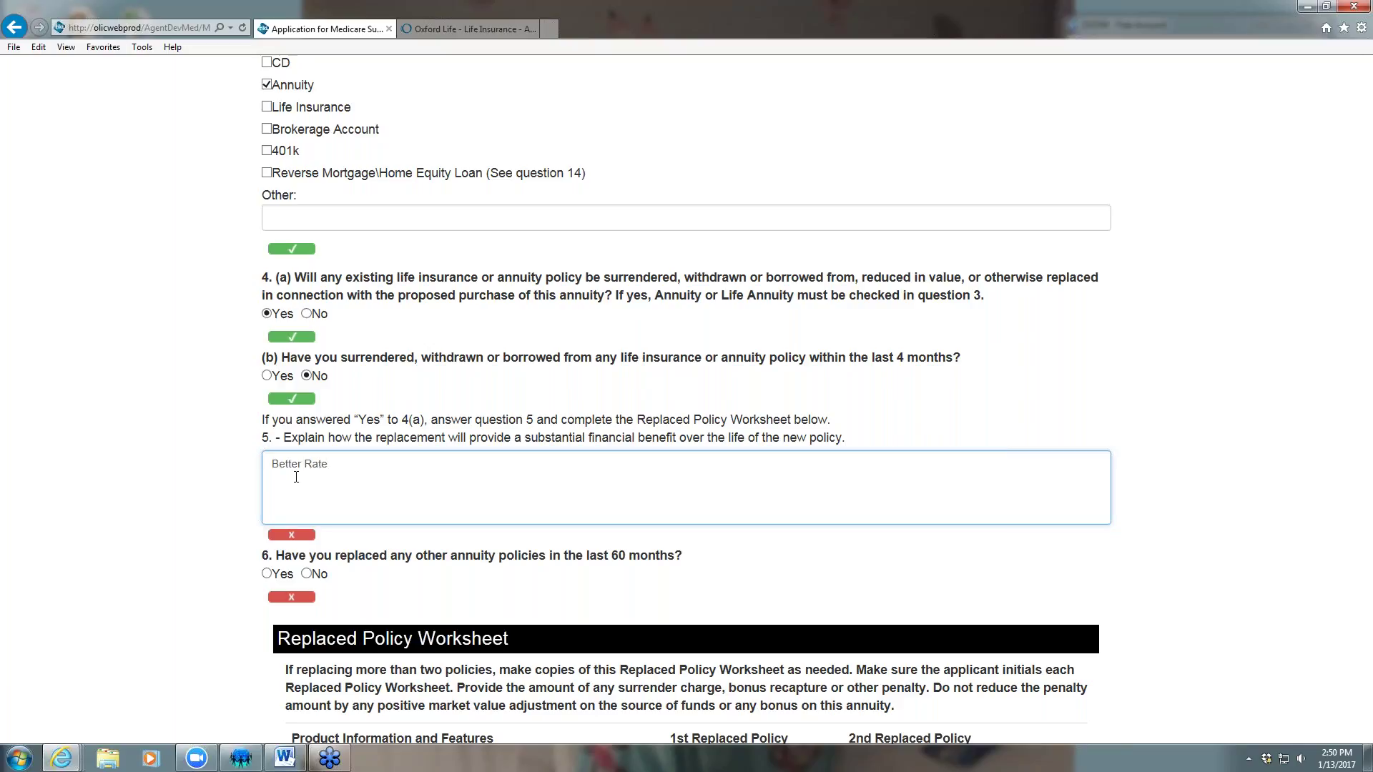
{"action": "scroll", "coordinate": [297, 477], "scroll_direction": "down", "scroll_amount": 2}
{"action": "left_click", "coordinate": [306, 470]}
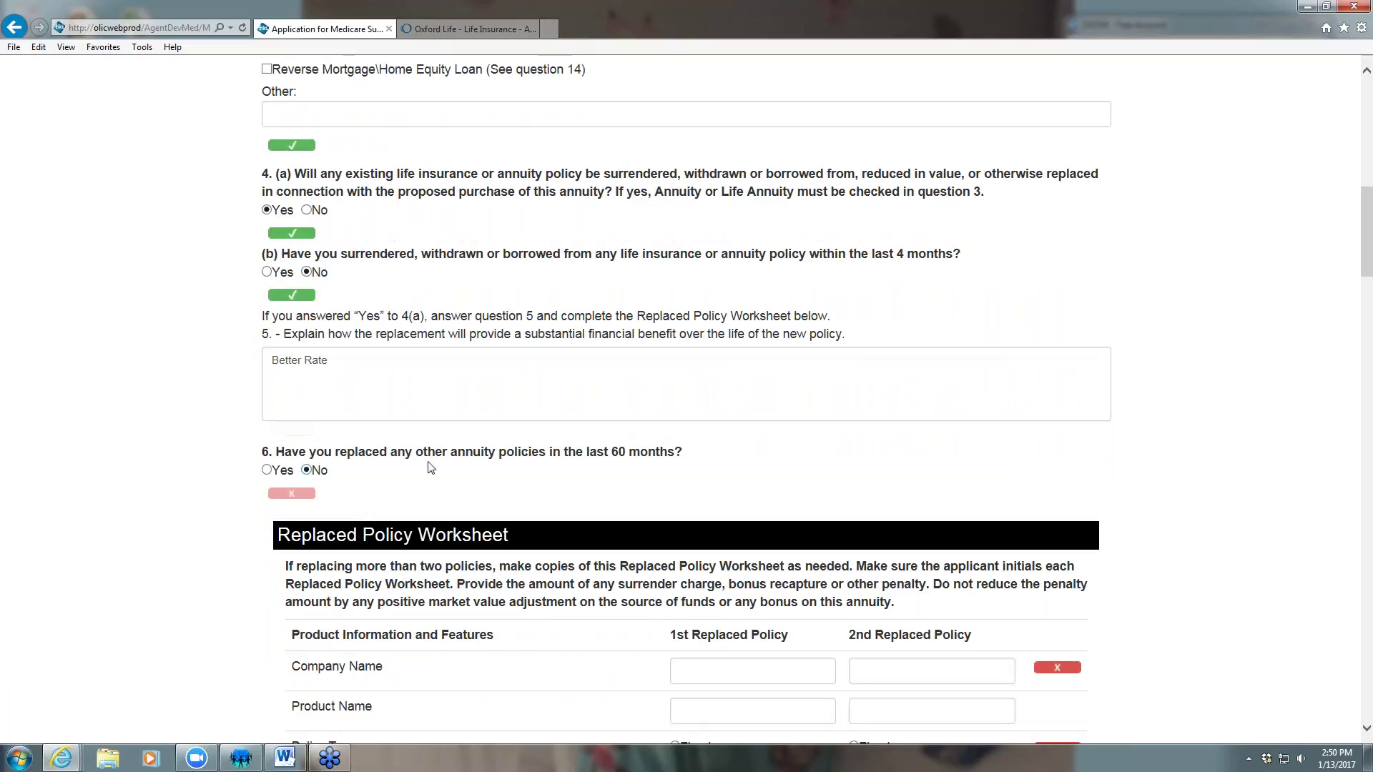
{"action": "scroll", "coordinate": [521, 437], "scroll_direction": "down", "scroll_amount": 3}
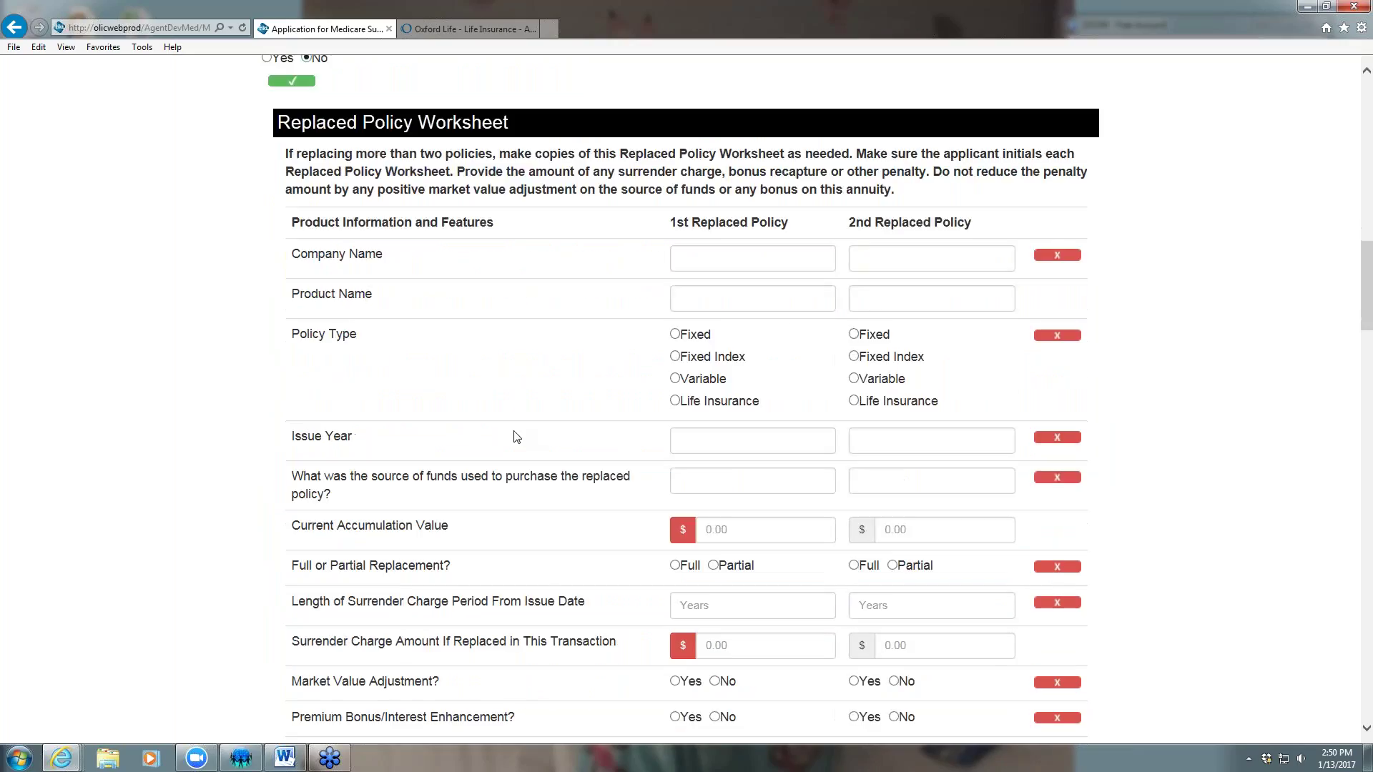
Enter the replaced policy as Aviva Annuity, Fixed Index, issued 2000, funded by Cash
{"action": "left_click", "coordinate": [729, 259]}
{"action": "type", "text": "Aviva"}
{"action": "key", "text": "Tab"}
{"action": "key", "text": "Tab"}
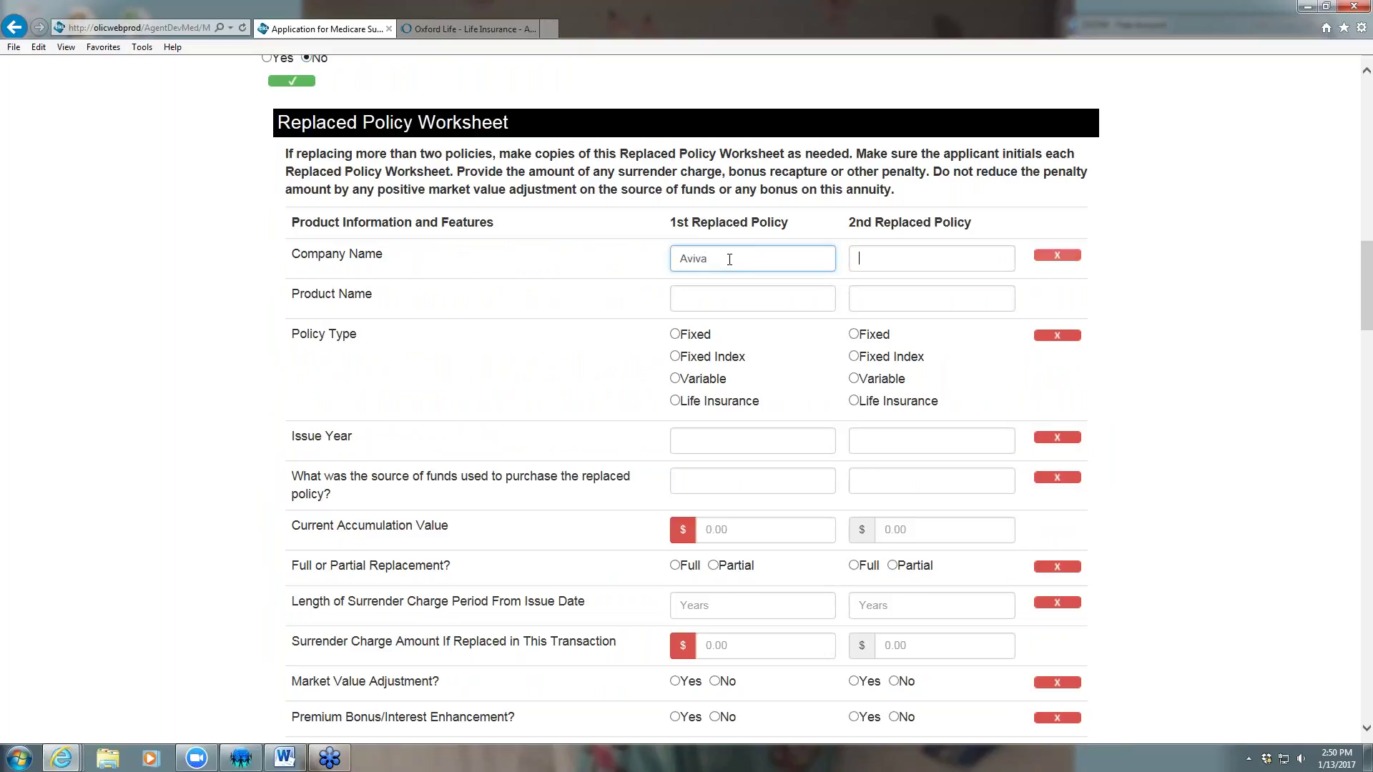
{"action": "type", "text": "Annuity"}
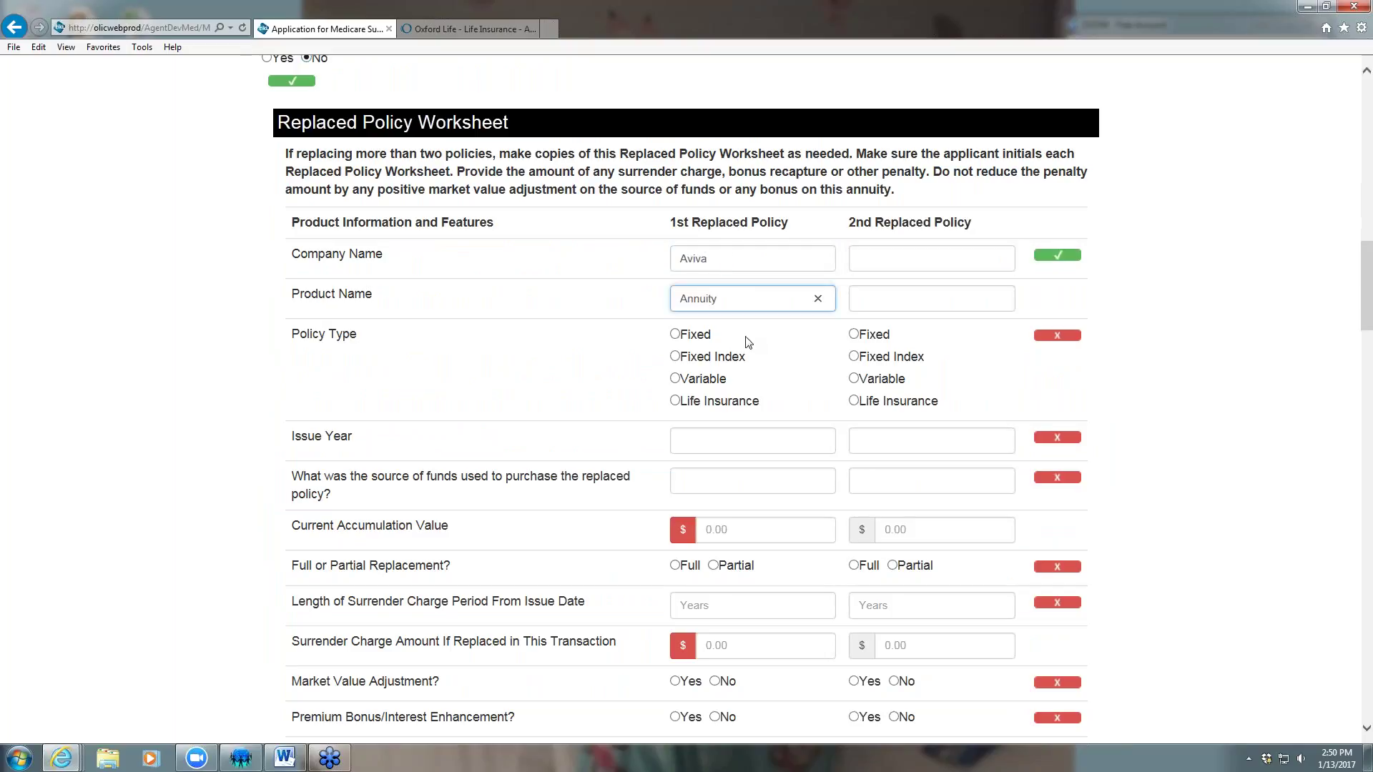
{"action": "left_click", "coordinate": [677, 357]}
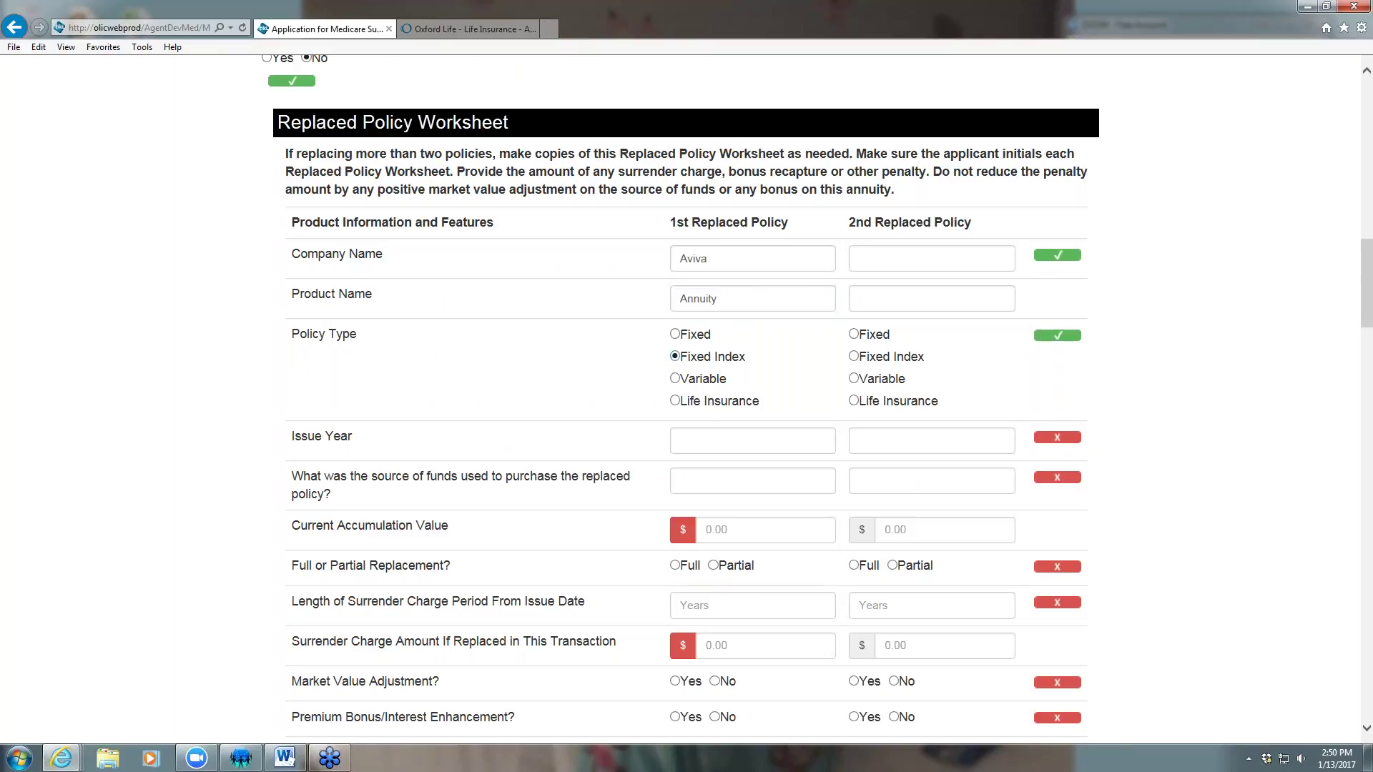
{"action": "left_click", "coordinate": [707, 436]}
{"action": "type", "text": "2000"}
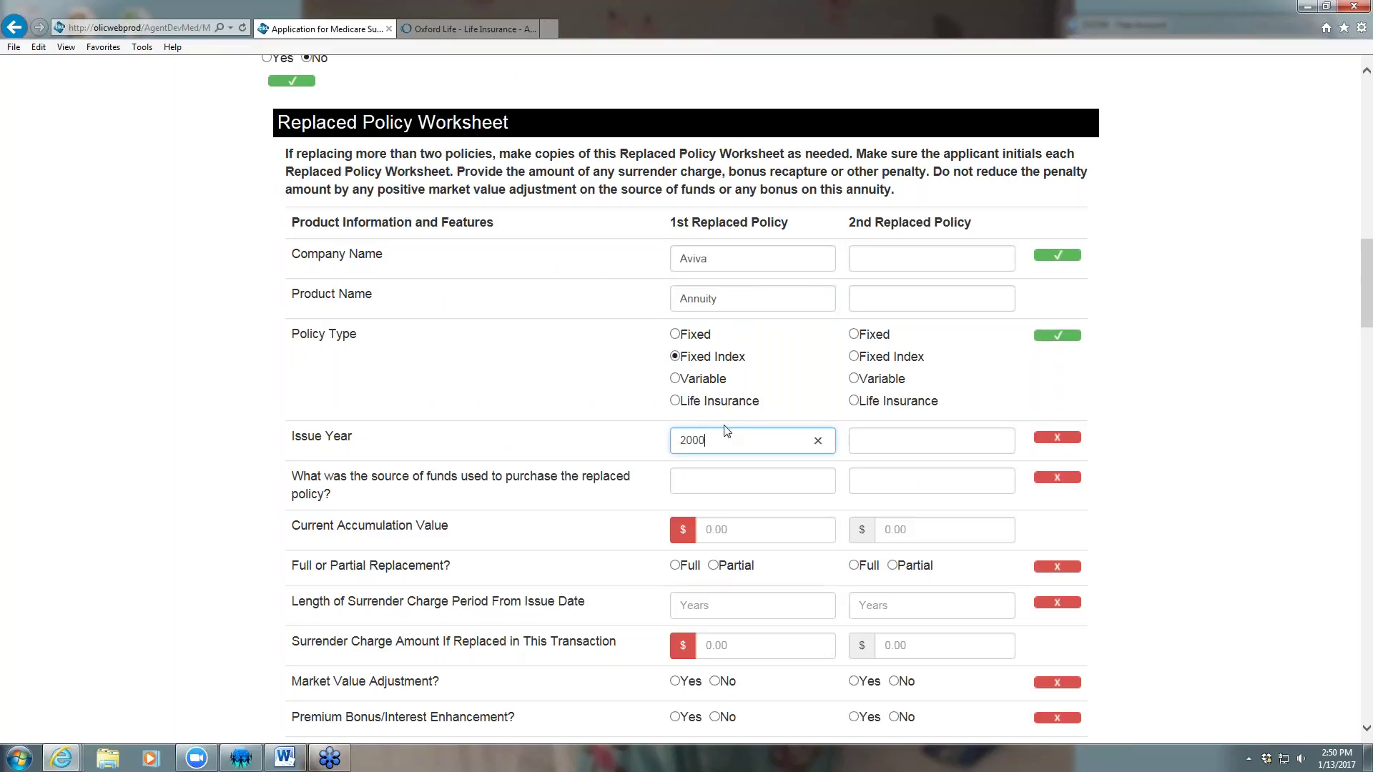
{"action": "left_click", "coordinate": [723, 474]}
{"action": "type", "text": "Cash"}
{"action": "key", "text": "Tab"}
Give it a $50,000.00 value, full replacement, 10-year surrender period and 0.00 charge
{"action": "scroll", "coordinate": [1113, 551], "scroll_direction": "down", "scroll_amount": 1}
{"action": "scroll", "coordinate": [1112, 550], "scroll_direction": "down", "scroll_amount": 1}
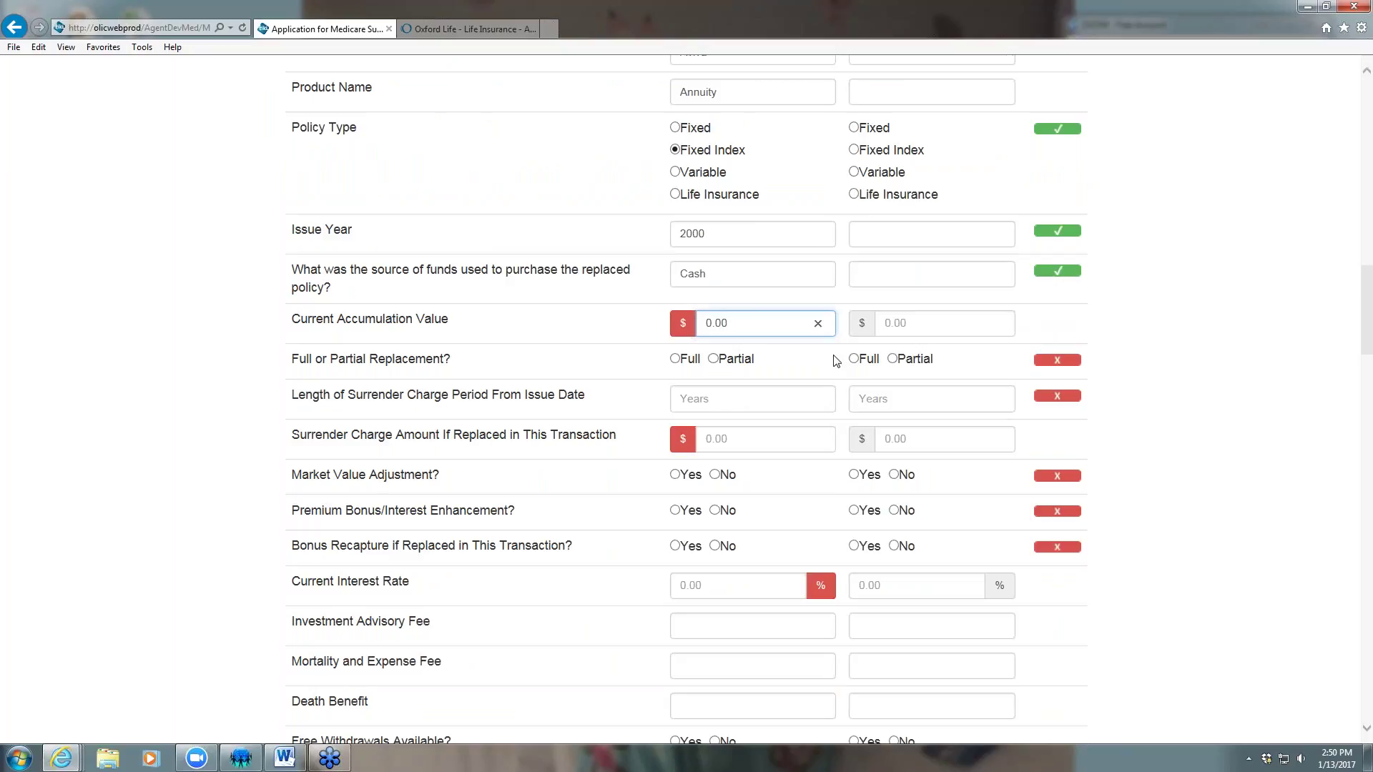
{"action": "type", "text": "500.0000"}
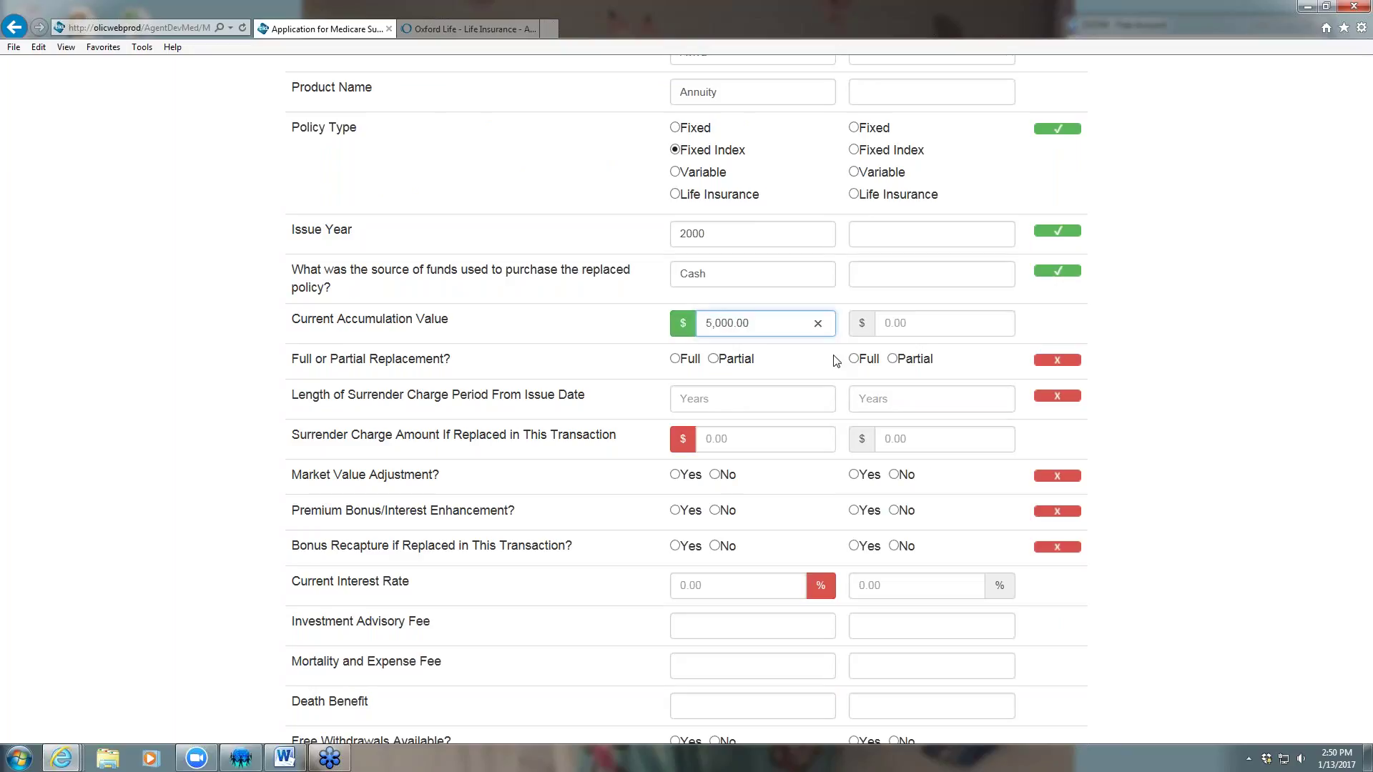
{"action": "left_click", "coordinate": [675, 359]}
{"action": "left_click", "coordinate": [706, 399]}
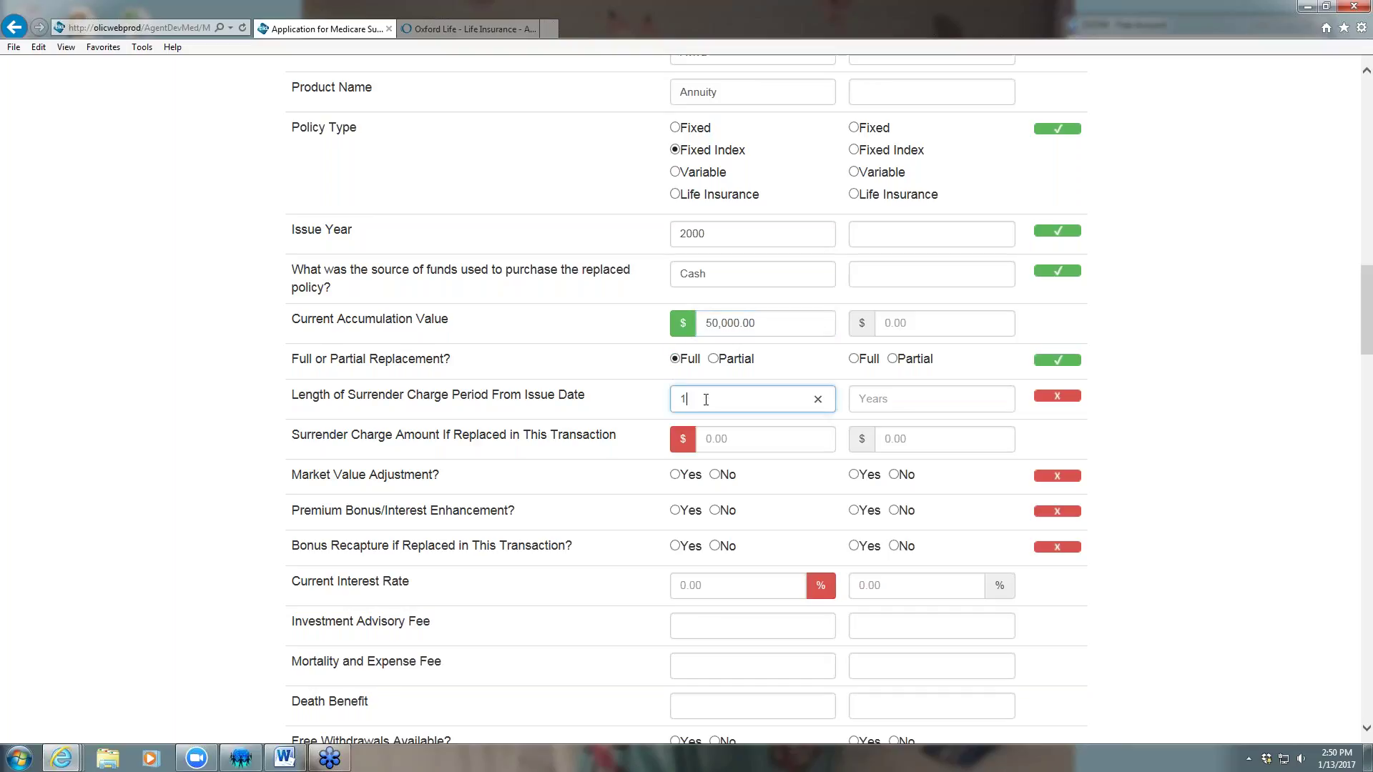
{"action": "left_click", "coordinate": [779, 443]}
{"action": "type", "text": "0.00"}
Answer No to Market Value Adjustment, Premium Bonus and Bonus Recapture, and set 1.50% interest
{"action": "scroll", "coordinate": [775, 411], "scroll_direction": "down", "scroll_amount": 2}
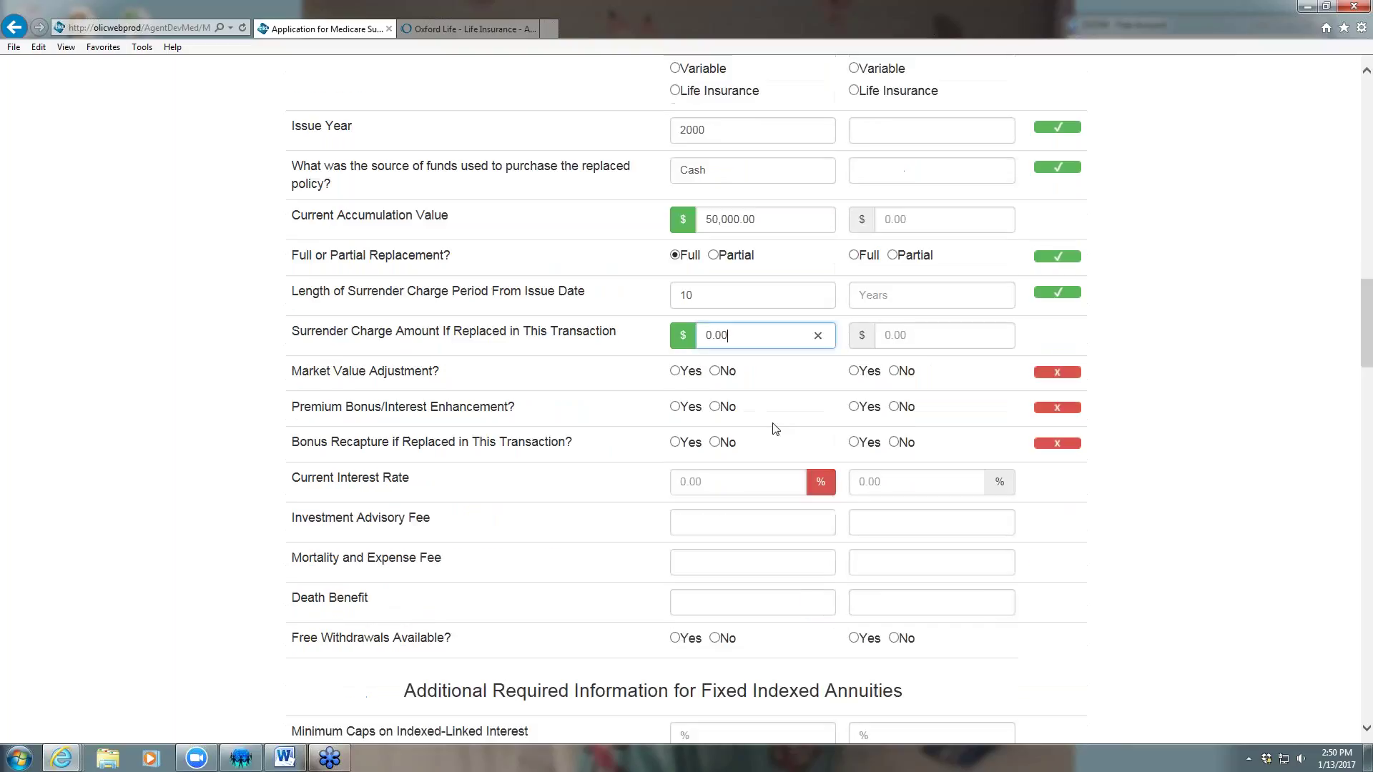
{"action": "left_click", "coordinate": [714, 474]}
{"action": "left_click", "coordinate": [715, 406]}
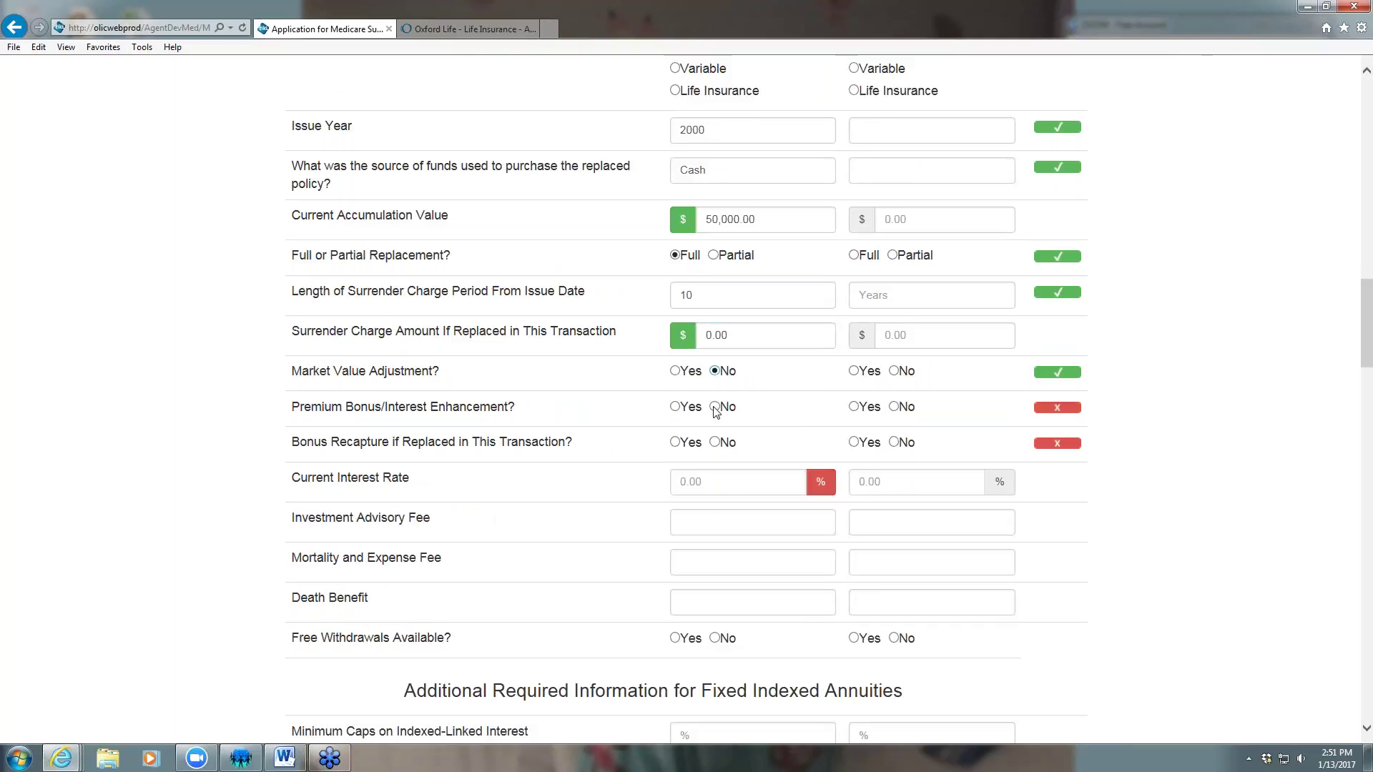
{"action": "left_click", "coordinate": [715, 442]}
{"action": "left_click", "coordinate": [713, 478]}
{"action": "type", "text": "0.0150"}
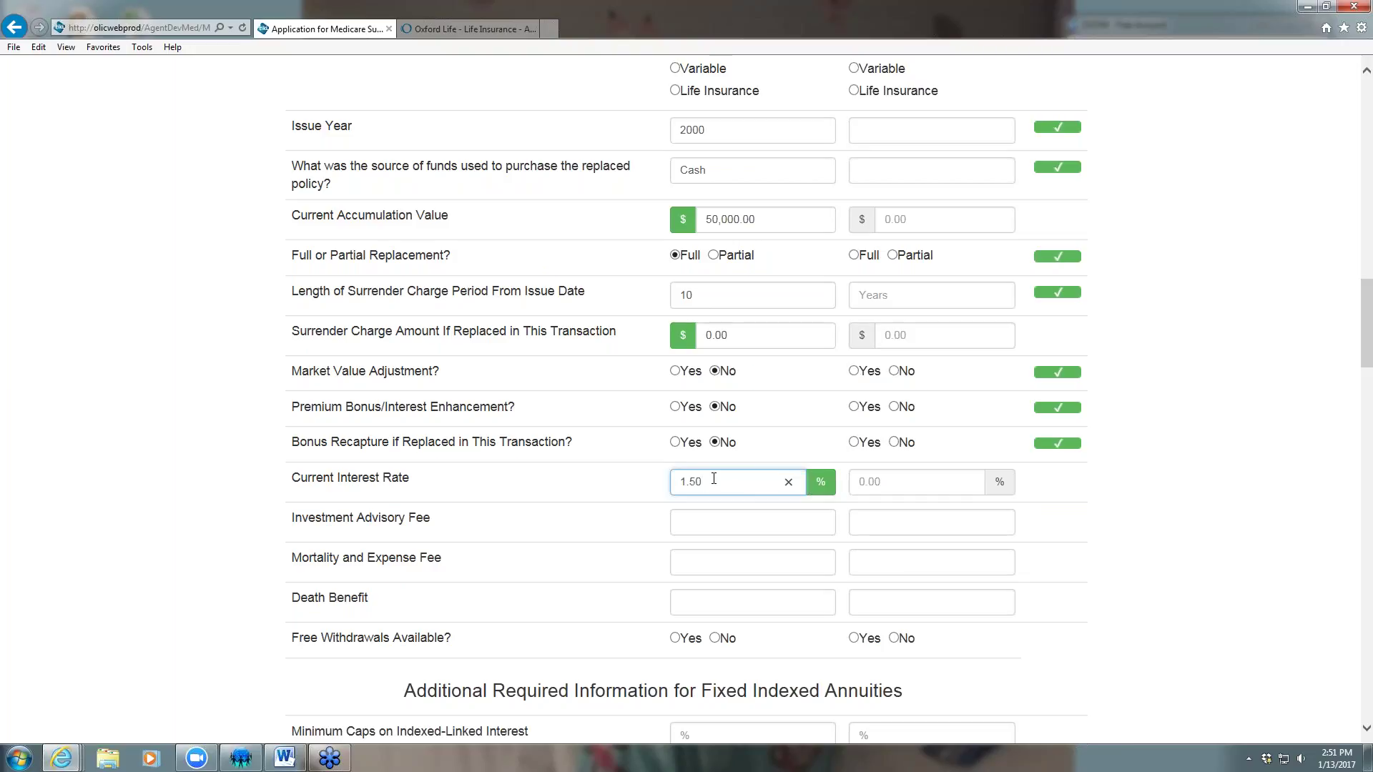
{"action": "left_click", "coordinate": [1123, 562]}
{"action": "scroll", "coordinate": [1123, 562], "scroll_direction": "down", "scroll_amount": 4}
{"action": "scroll", "coordinate": [952, 449], "scroll_direction": "up", "scroll_amount": 1}
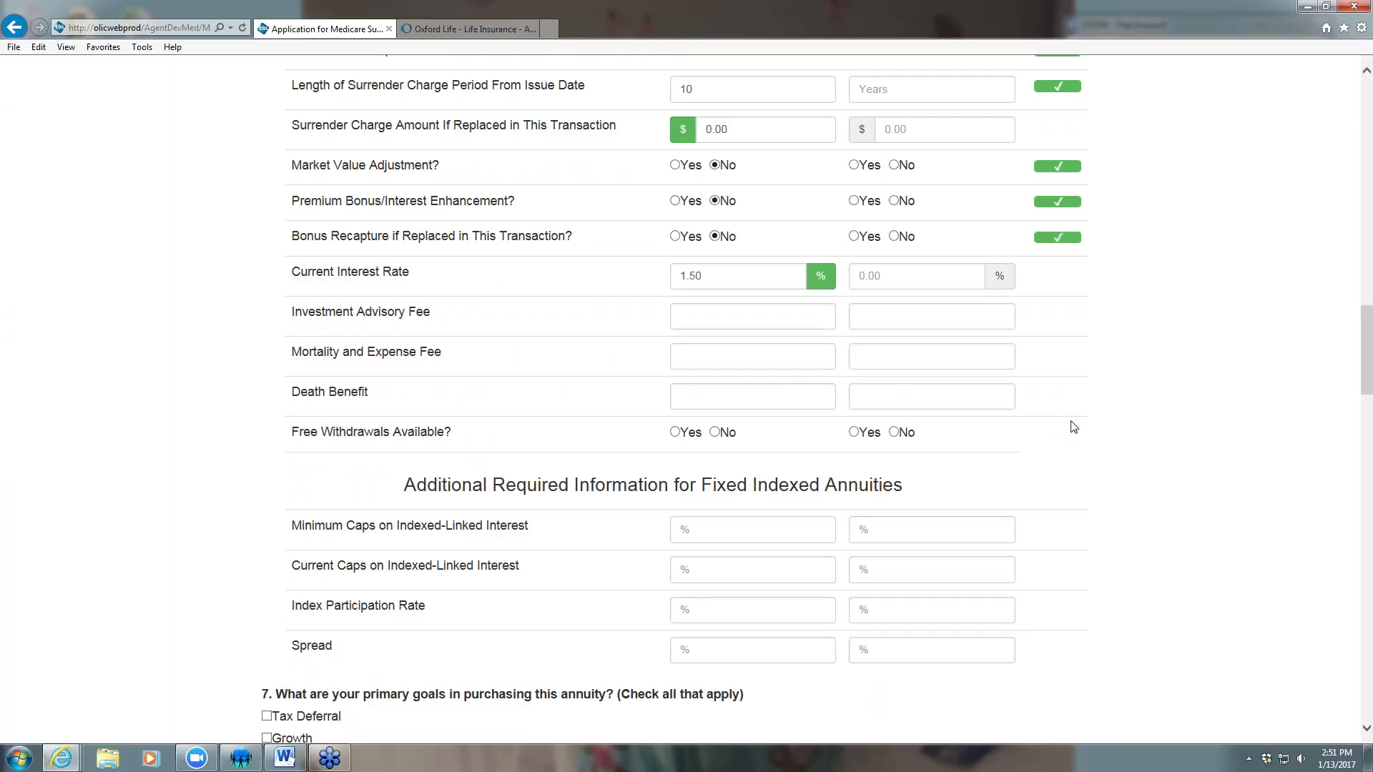
{"action": "scroll", "coordinate": [1073, 427], "scroll_direction": "down", "scroll_amount": 2}
Tick Tax Deferral, Growth and Safety of Principle; plan a 10+ year hold and lump sum after 10 years
{"action": "scroll", "coordinate": [1075, 429], "scroll_direction": "down", "scroll_amount": 1}
{"action": "scroll", "coordinate": [1075, 429], "scroll_direction": "down", "scroll_amount": 1}
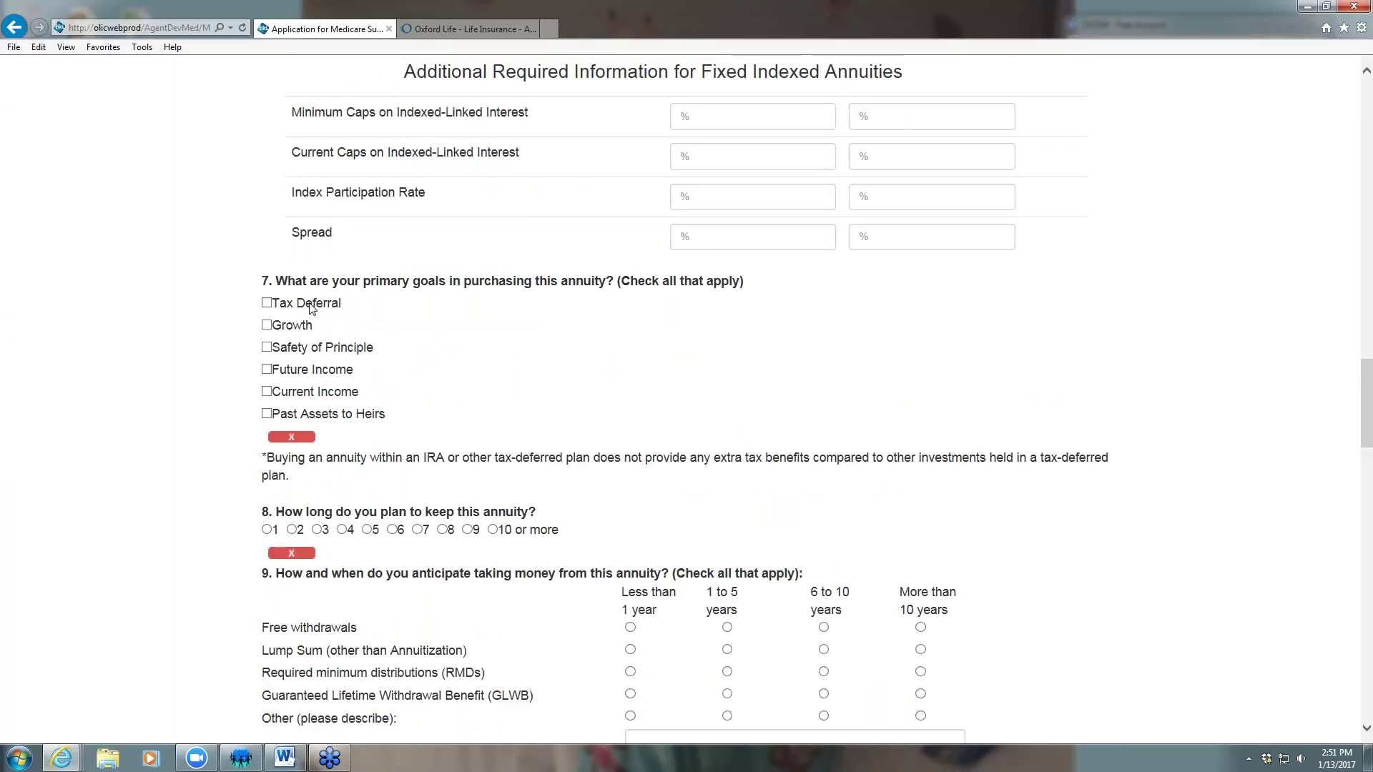
{"action": "left_click", "coordinate": [267, 303]}
{"action": "left_click", "coordinate": [267, 327]}
{"action": "left_click", "coordinate": [267, 347]}
{"action": "scroll", "coordinate": [611, 398], "scroll_direction": "down", "scroll_amount": 1}
{"action": "scroll", "coordinate": [612, 398], "scroll_direction": "down", "scroll_amount": 1}
{"action": "left_click", "coordinate": [492, 323]}
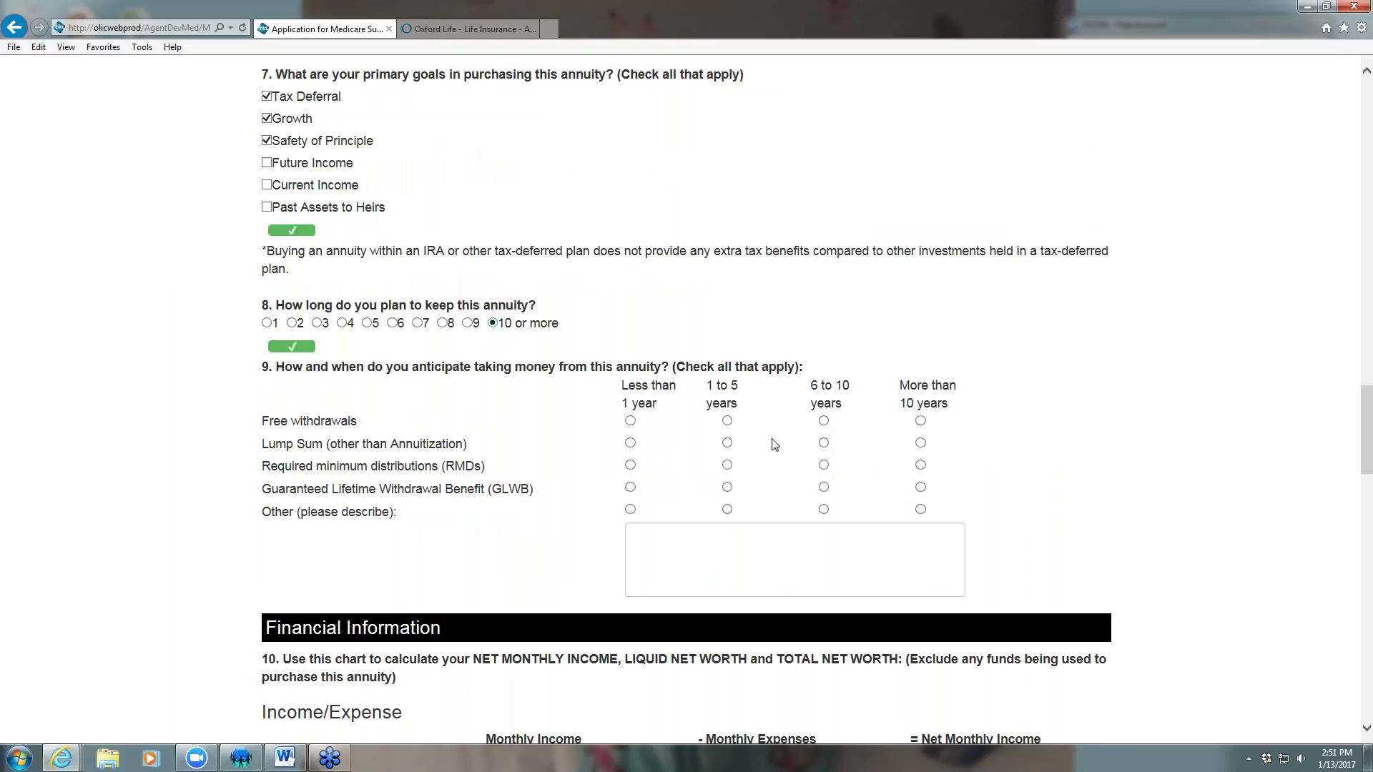
{"action": "left_click", "coordinate": [920, 442]}
Enter $5,000.00 monthly income and $3,000.00 monthly expenses
{"action": "scroll", "coordinate": [1082, 450], "scroll_direction": "down", "scroll_amount": 1}
{"action": "scroll", "coordinate": [1032, 464], "scroll_direction": "down", "scroll_amount": 5}
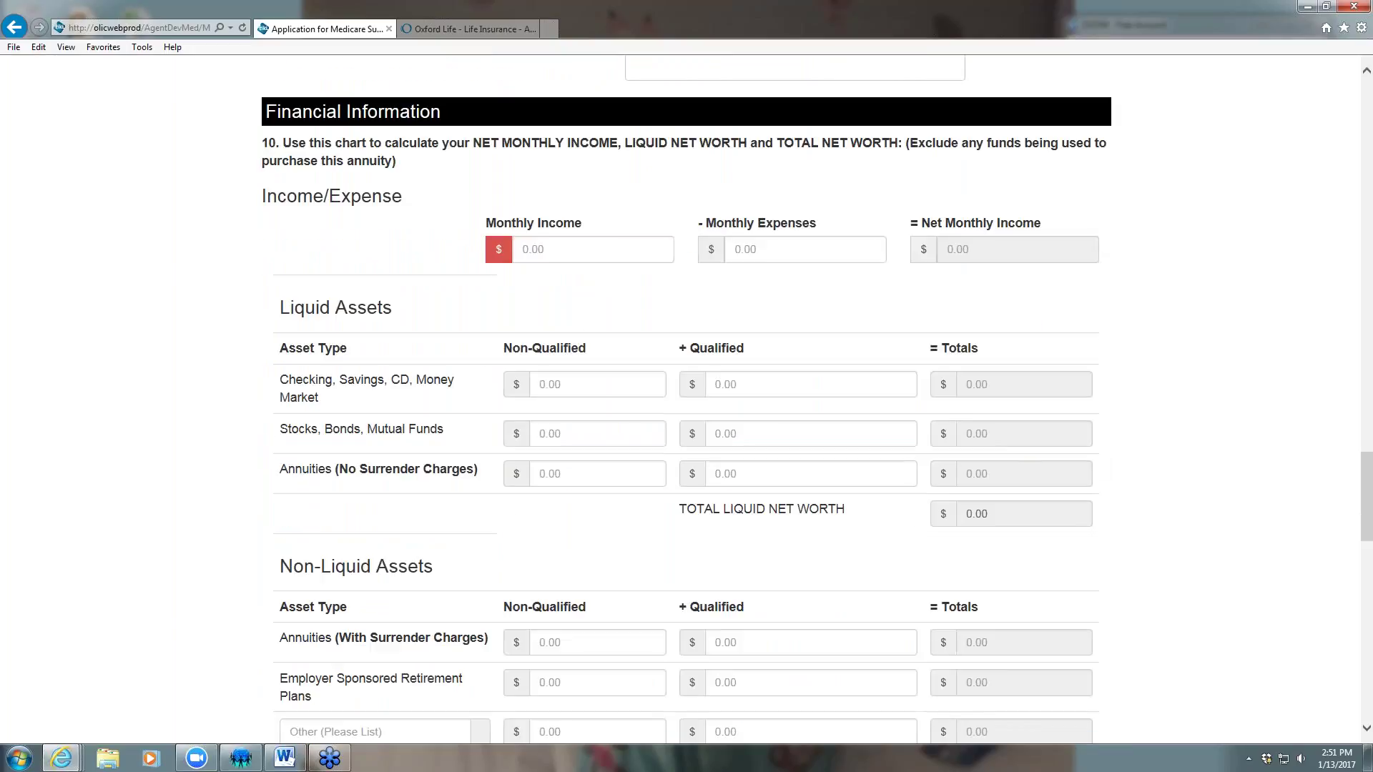
{"action": "left_click", "coordinate": [568, 246]}
{"action": "type", "text": "5,000.00"}
{"action": "left_click", "coordinate": [745, 245]}
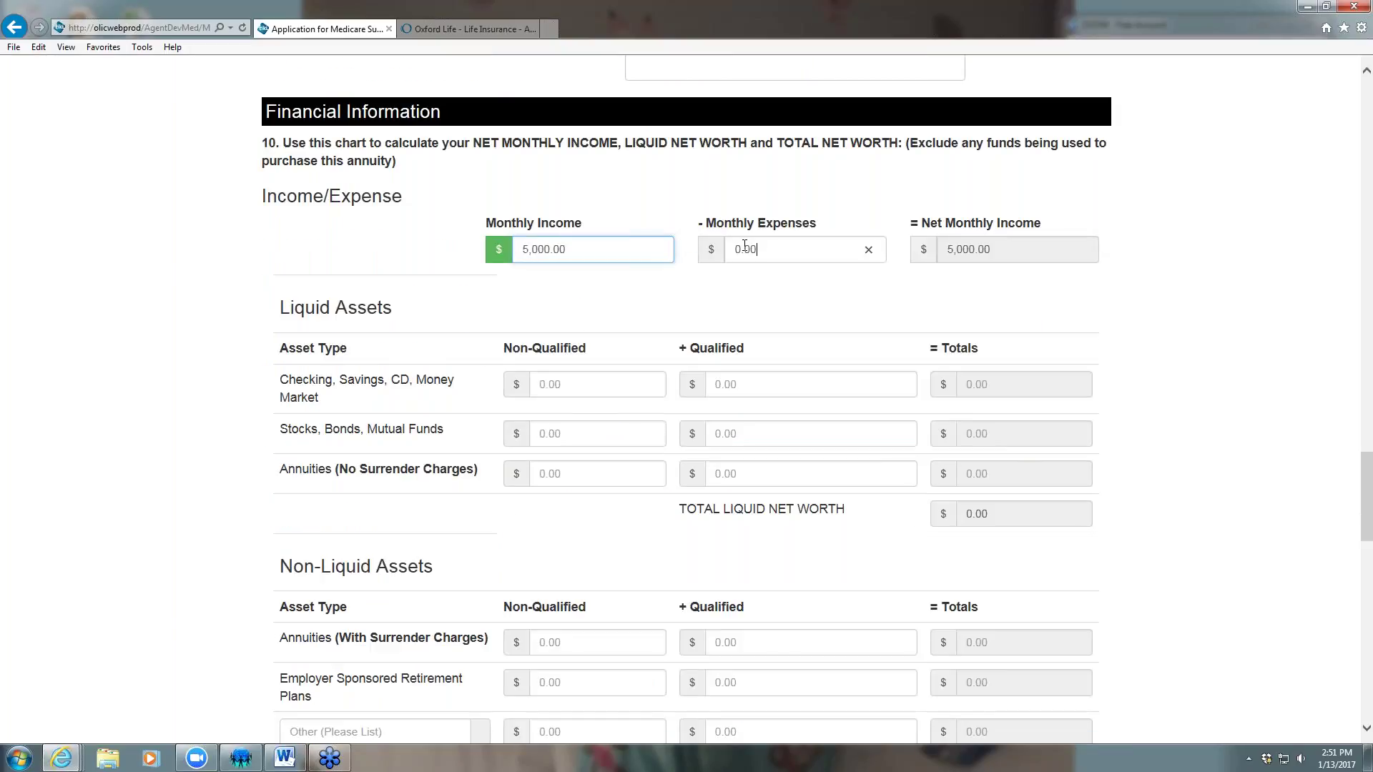
{"action": "type", "text": "300000"}
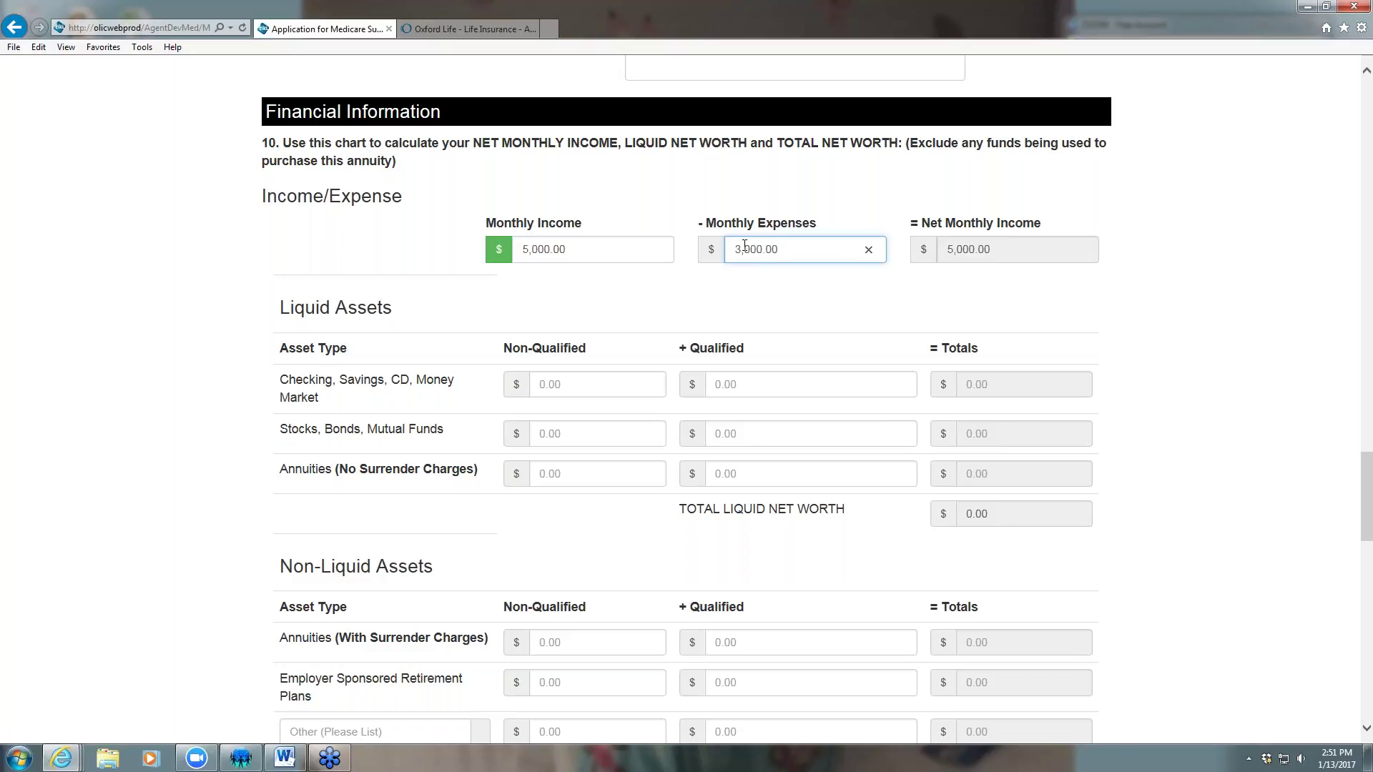
{"action": "left_click", "coordinate": [981, 254]}
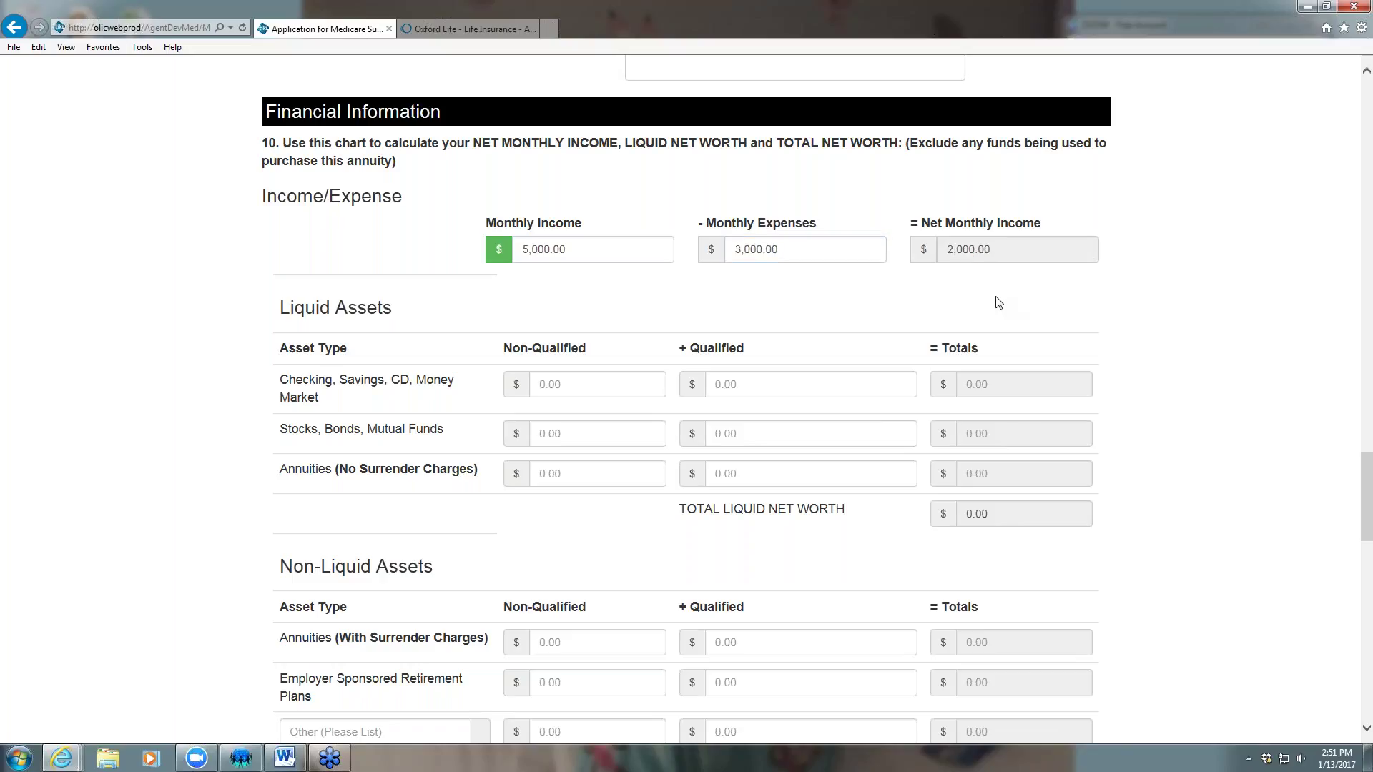
Enter 50,000 each for checking/savings, stocks/bonds/funds, surrender-charge annuities and employer retirement plan
{"action": "scroll", "coordinate": [851, 314], "scroll_direction": "down", "scroll_amount": 2}
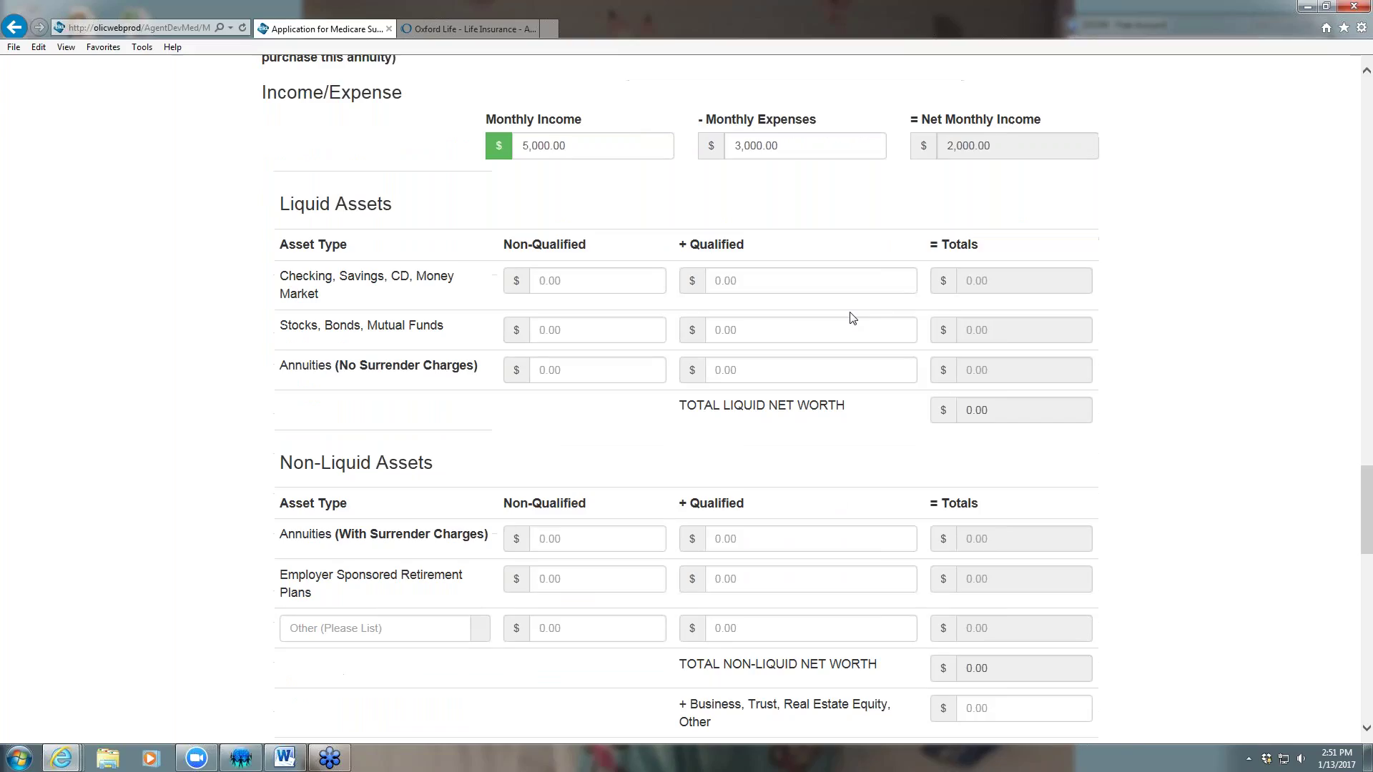
{"action": "left_click", "coordinate": [584, 281]}
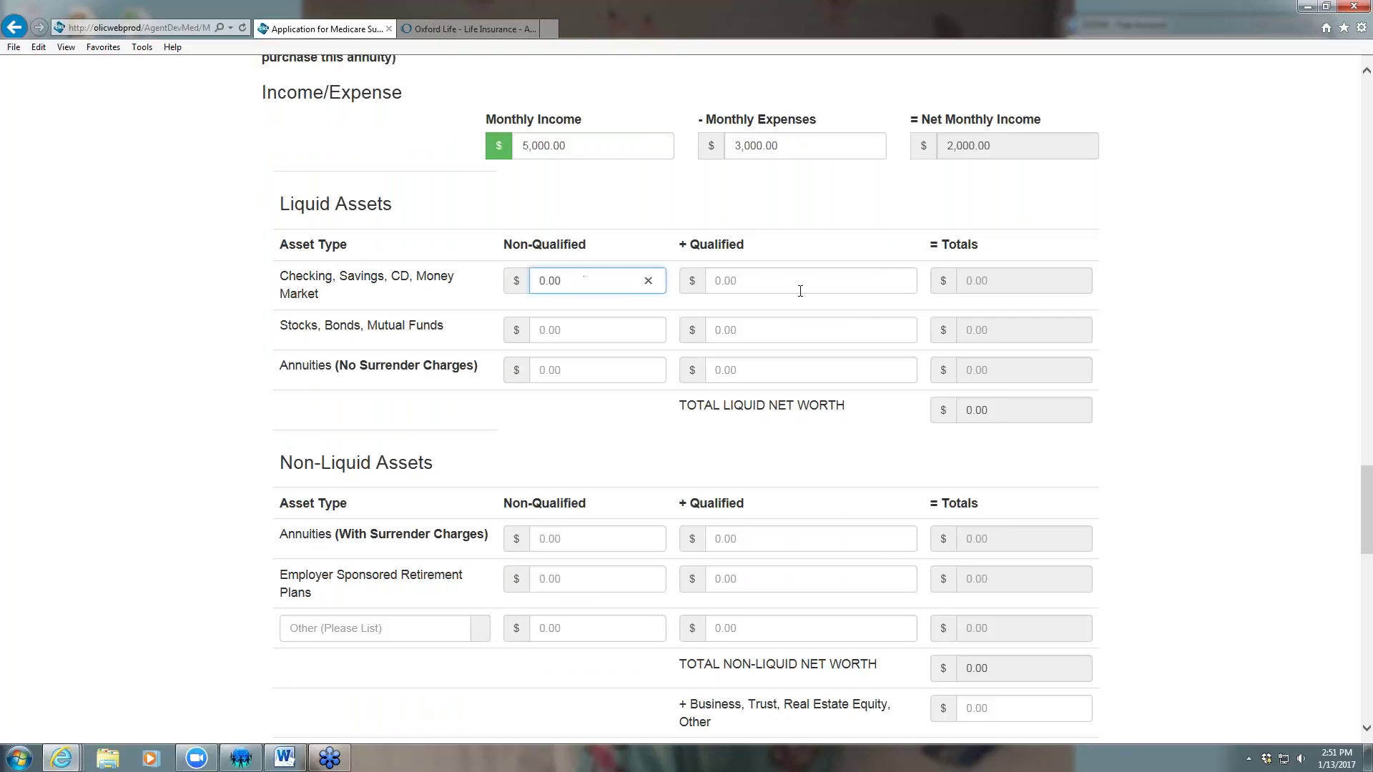
{"action": "type", "text": "50,000"}
{"action": "left_click", "coordinate": [752, 324]}
{"action": "type", "text": "50,000"}
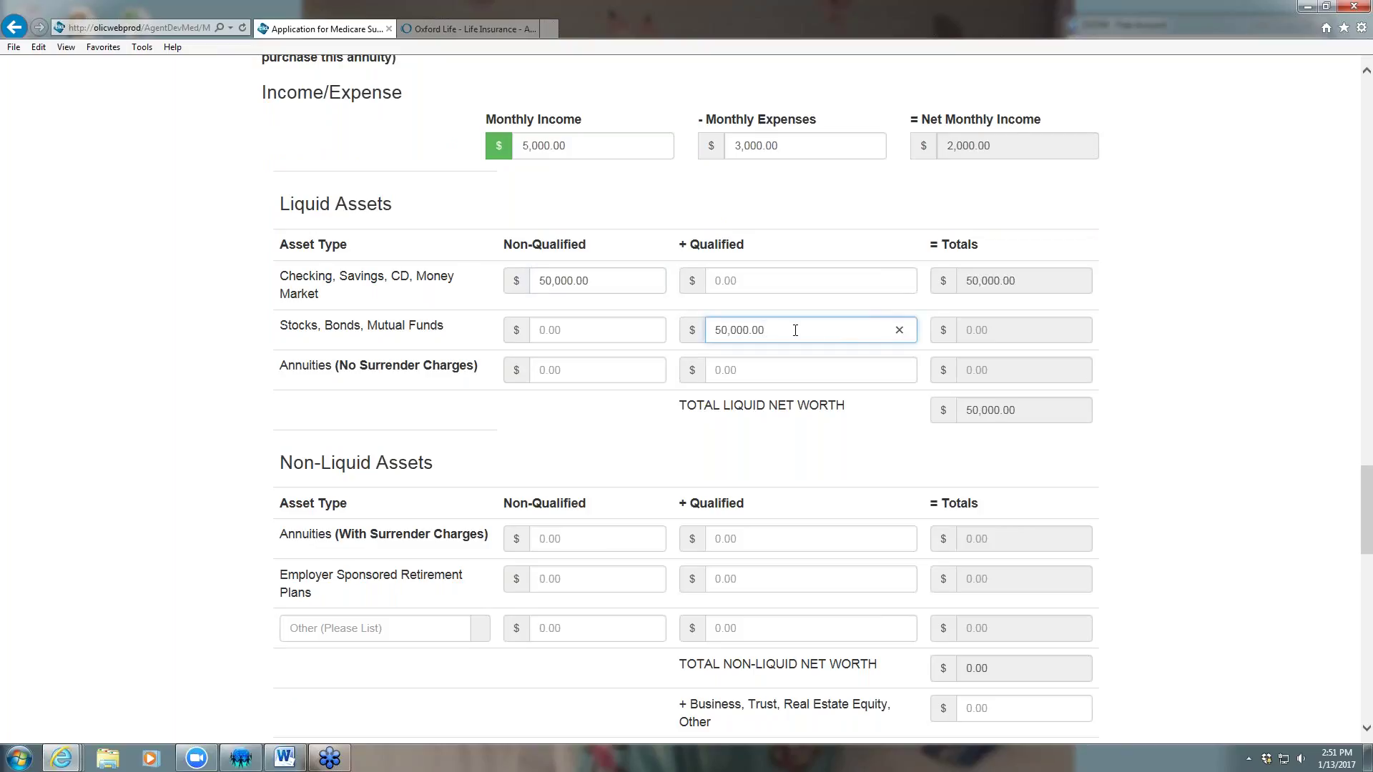
{"action": "left_click", "coordinate": [760, 445]}
{"action": "scroll", "coordinate": [760, 444], "scroll_direction": "down", "scroll_amount": 3}
{"action": "left_click", "coordinate": [582, 329]}
{"action": "type", "text": "50,000"}
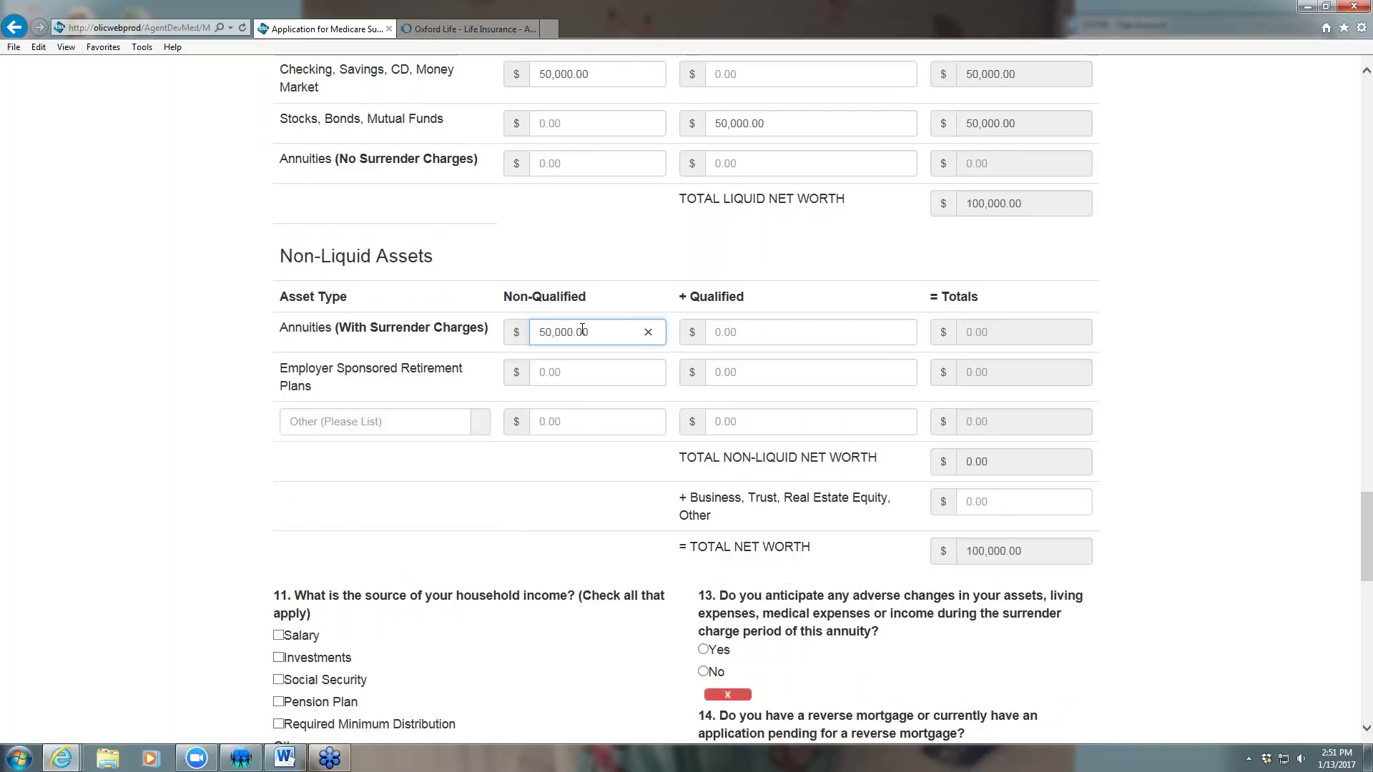
{"action": "left_click", "coordinate": [728, 372]}
{"action": "type", "text": "50,000.00"}
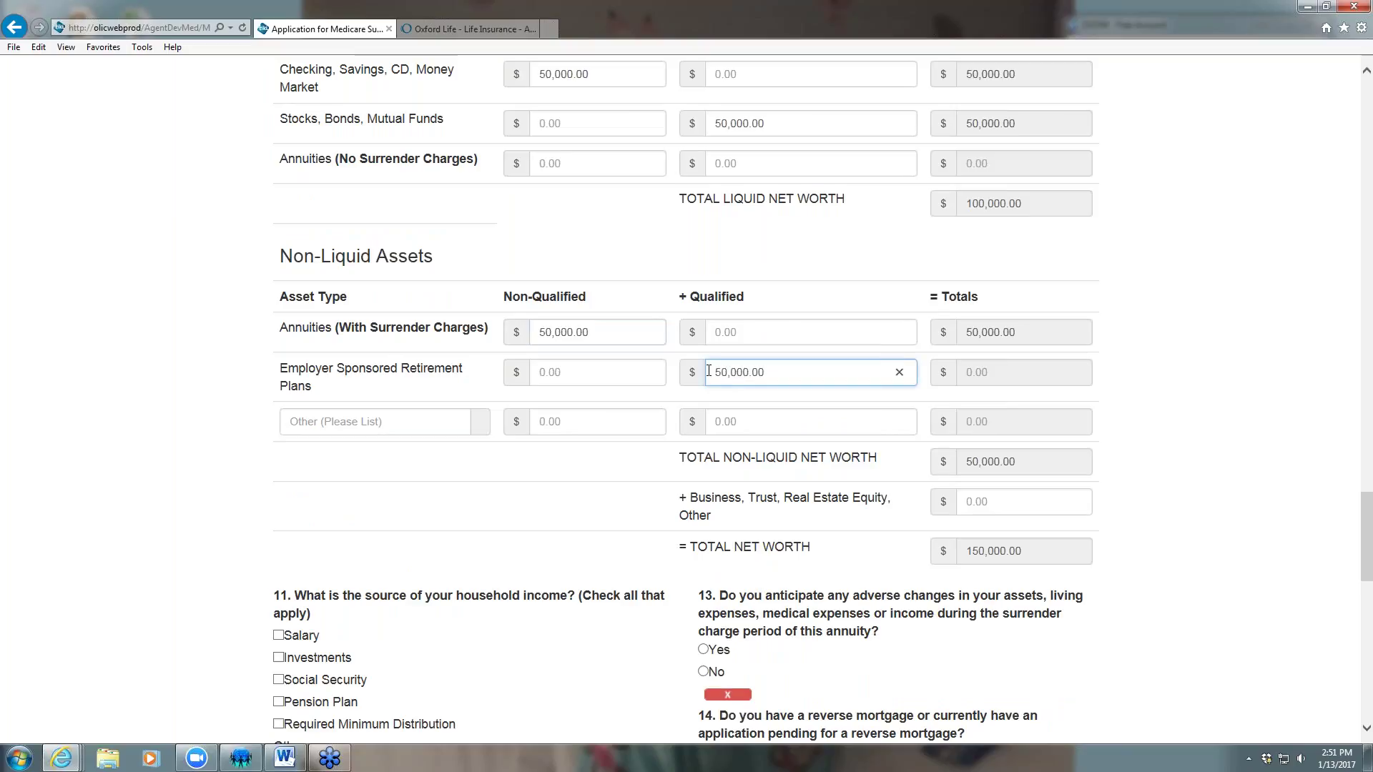
{"action": "left_click", "coordinate": [1134, 441]}
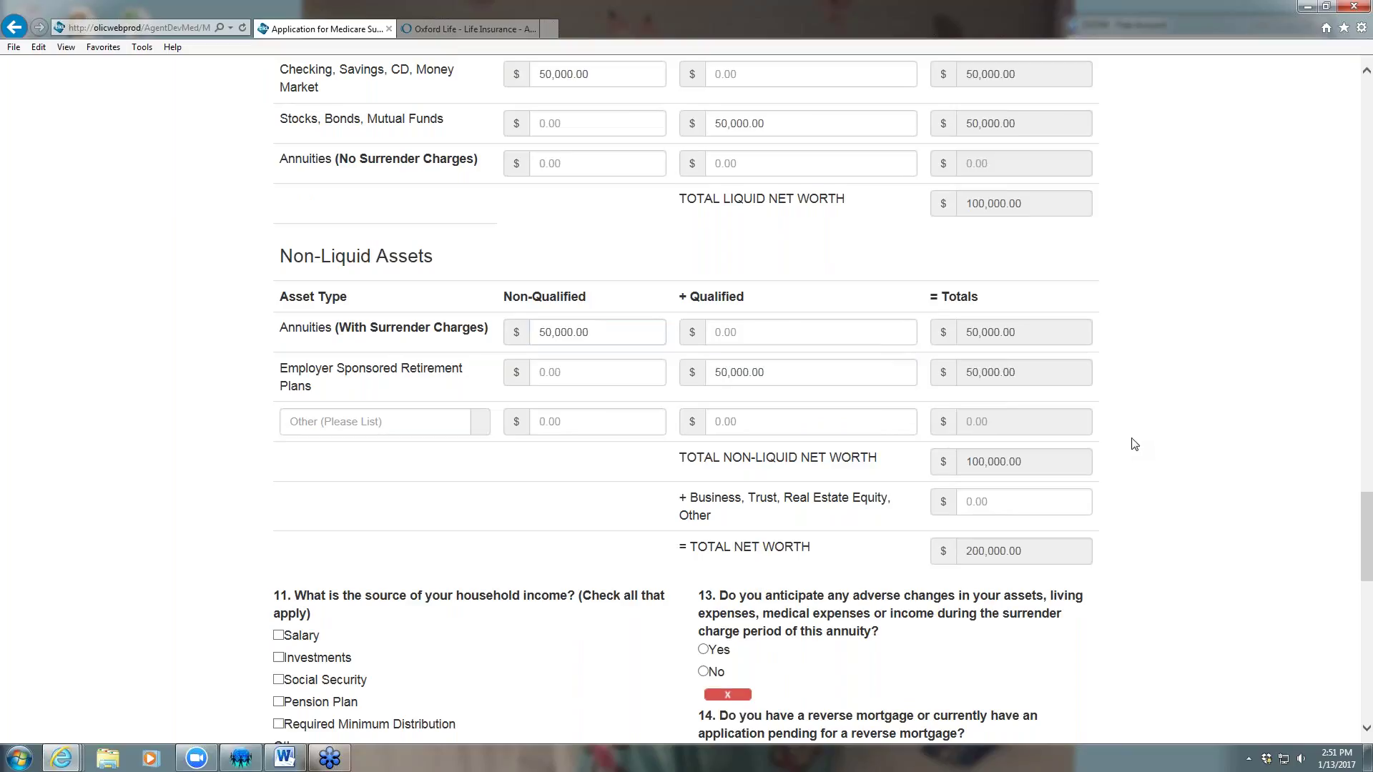
Tick Social Security and Pension Plan income, answer Yes to Q12 and No to Q13 and Q14
{"action": "scroll", "coordinate": [1121, 440], "scroll_direction": "up", "scroll_amount": 1}
{"action": "scroll", "coordinate": [1119, 438], "scroll_direction": "up", "scroll_amount": 1}
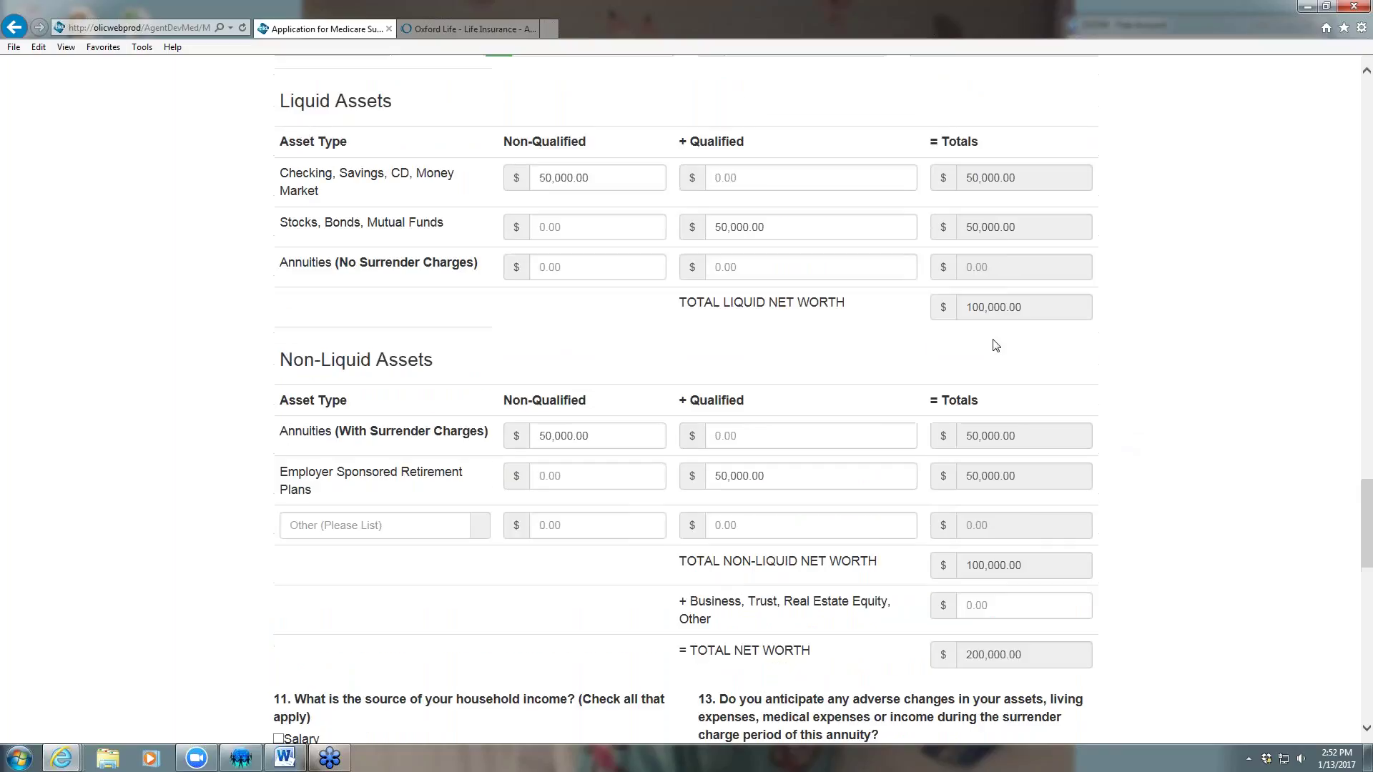
{"action": "scroll", "coordinate": [1055, 353], "scroll_direction": "down", "scroll_amount": 2}
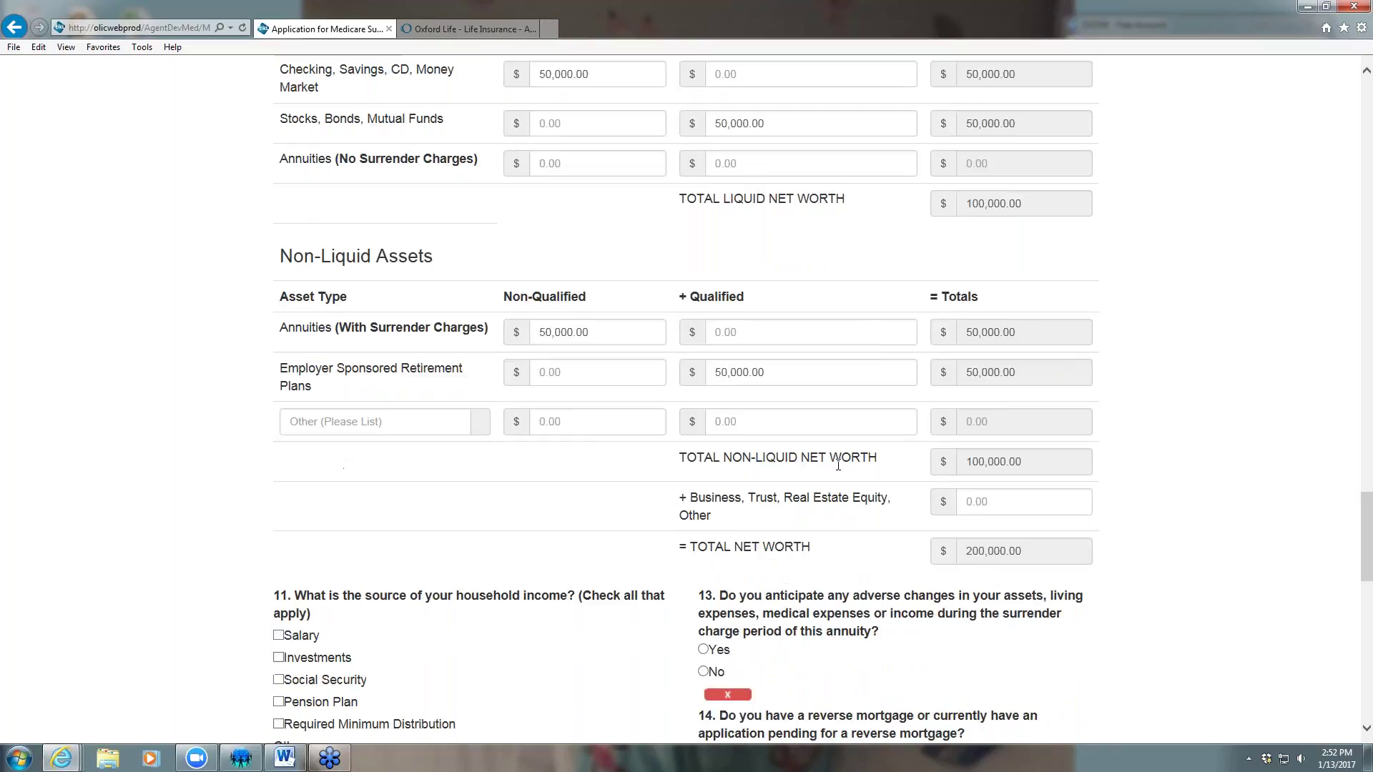
{"action": "scroll", "coordinate": [1144, 452], "scroll_direction": "down", "scroll_amount": 3}
{"action": "scroll", "coordinate": [1144, 452], "scroll_direction": "down", "scroll_amount": 1}
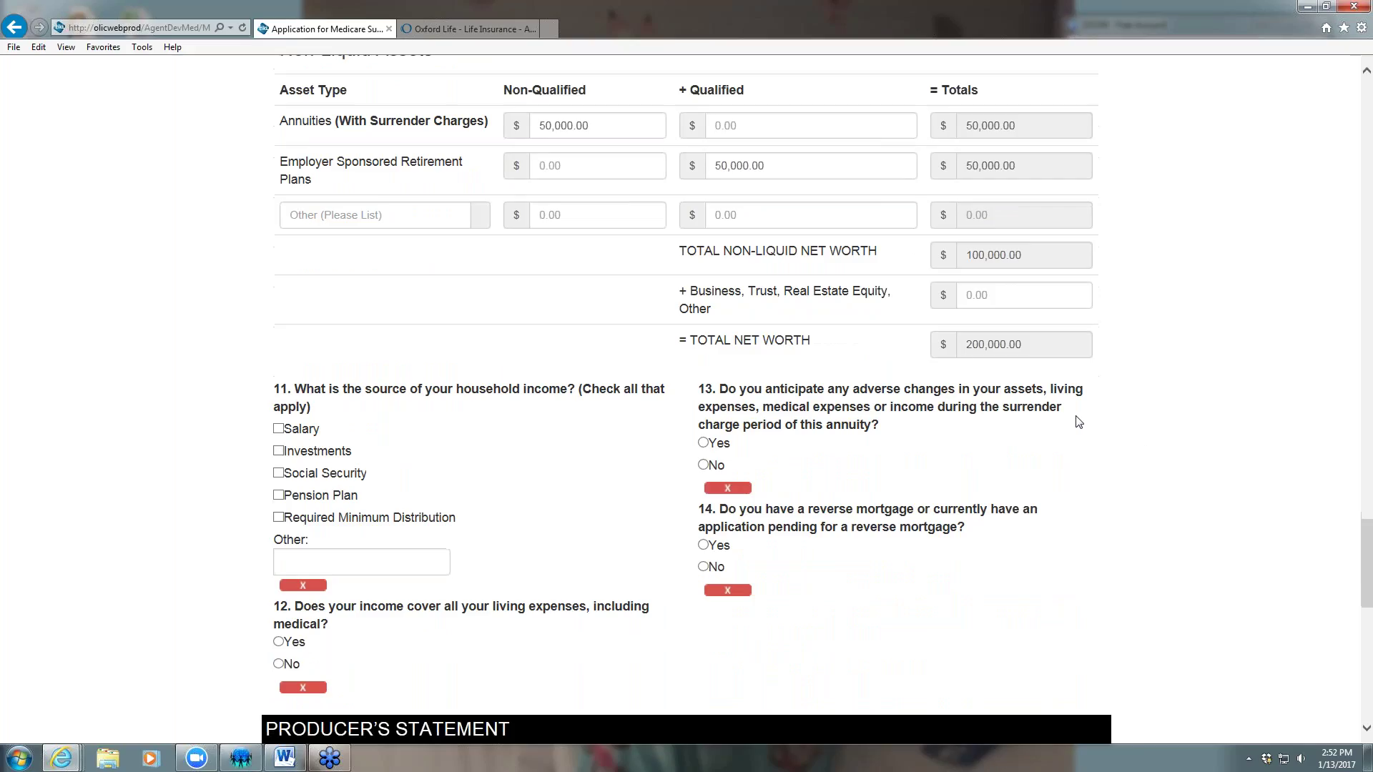
{"action": "scroll", "coordinate": [1142, 415], "scroll_direction": "down", "scroll_amount": 2}
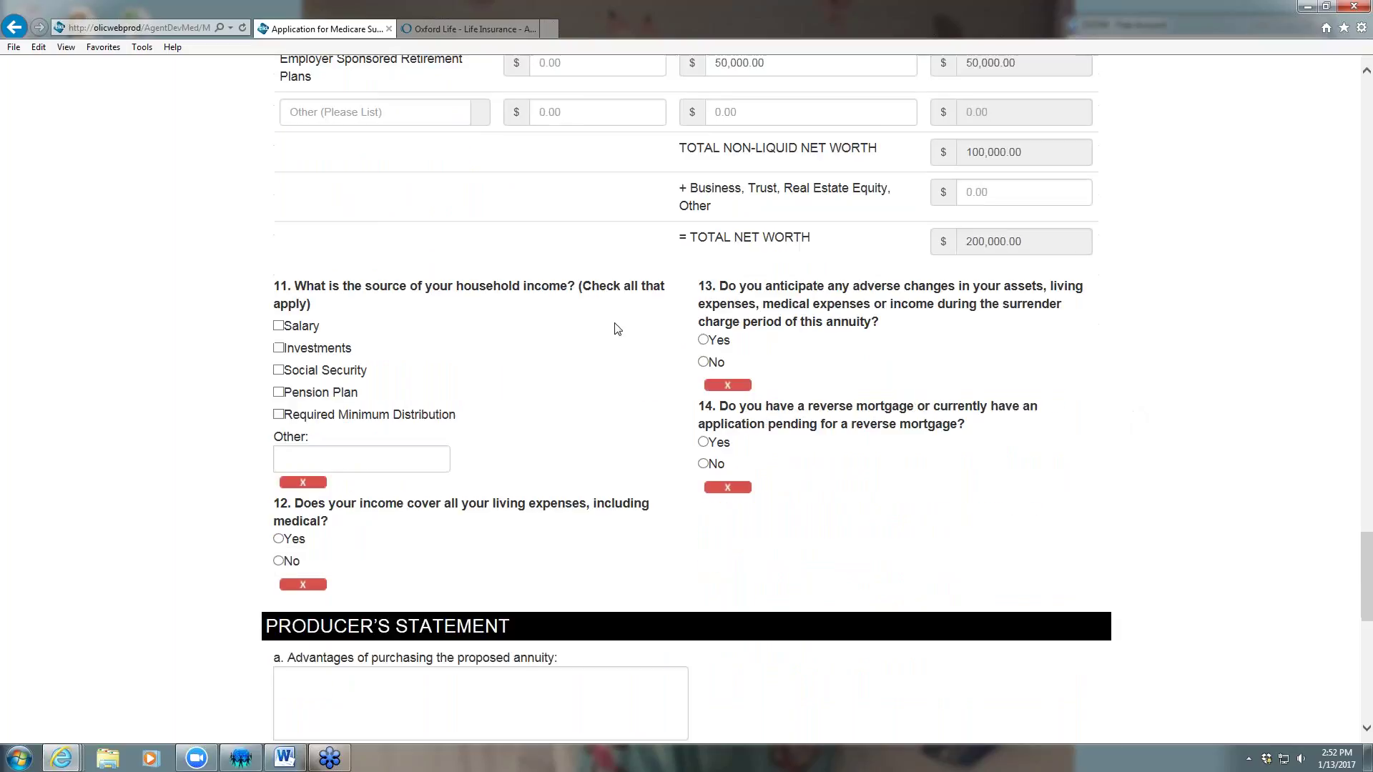
{"action": "left_click", "coordinate": [278, 370]}
{"action": "left_click", "coordinate": [278, 391]}
{"action": "left_click", "coordinate": [278, 539]}
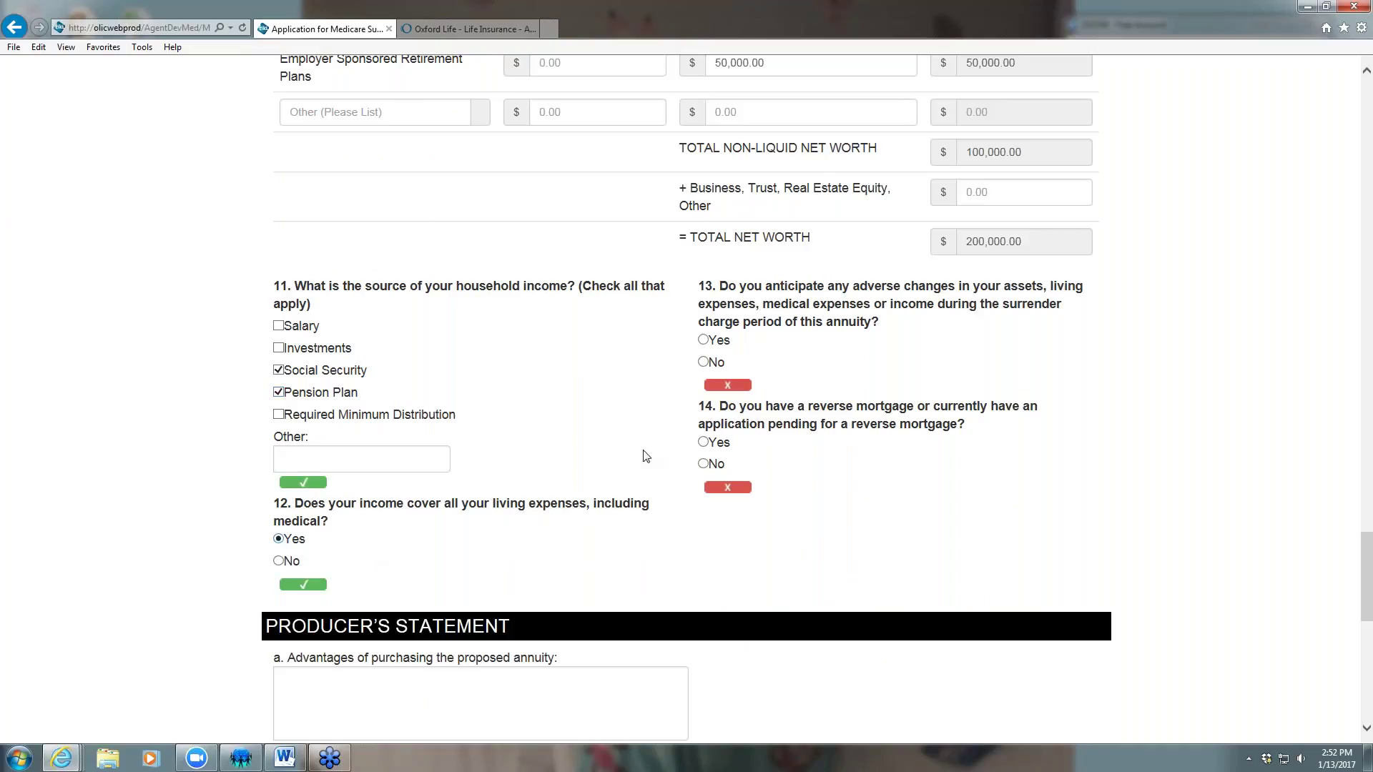
{"action": "left_click", "coordinate": [703, 363]}
{"action": "left_click", "coordinate": [719, 466]}
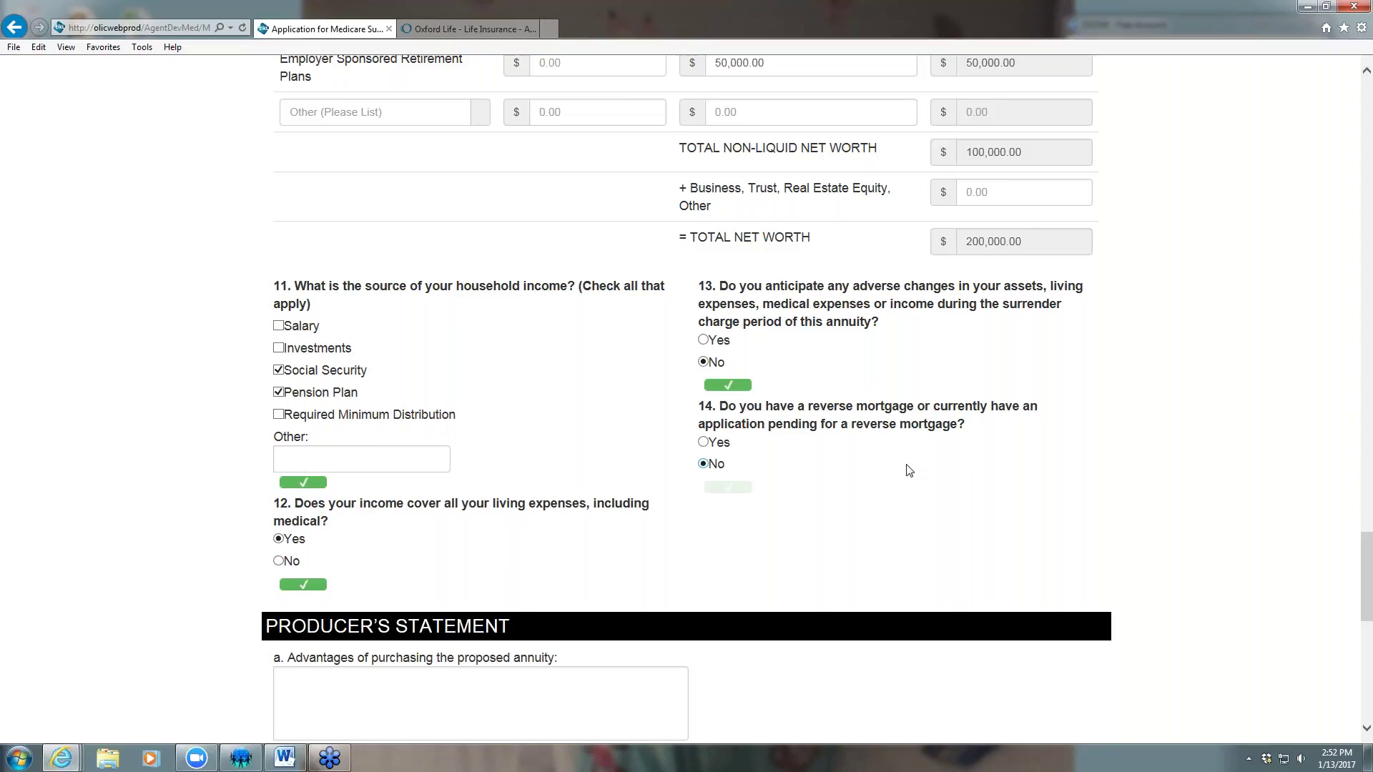
Enter 'Better Rate' as advantage, 'New Surrender Charges' as disadvantage, and 'Better Rate' as recommendation basis
{"action": "scroll", "coordinate": [910, 468], "scroll_direction": "down", "scroll_amount": 5}
{"action": "left_click", "coordinate": [344, 258]}
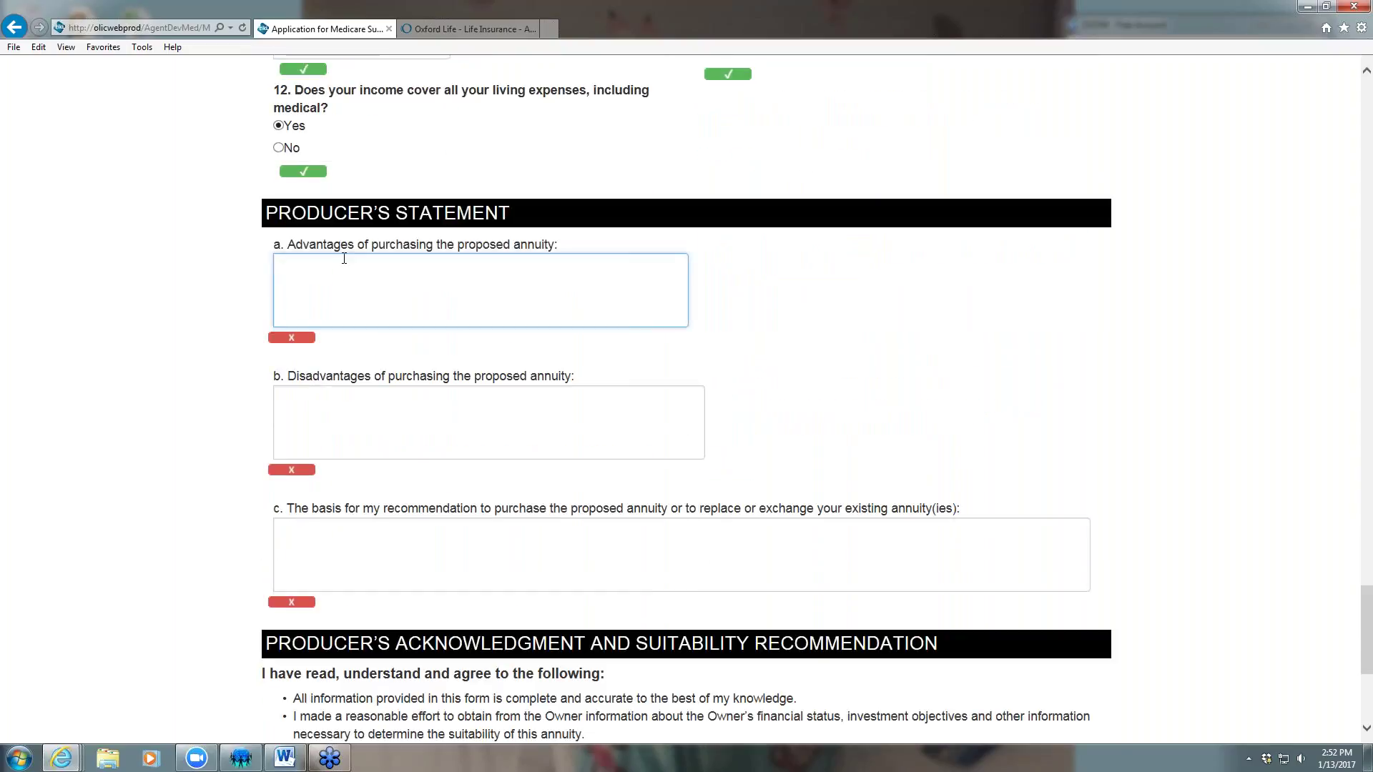
{"action": "type", "text": "Better Rate"}
{"action": "left_click", "coordinate": [325, 413]}
{"action": "type", "text": "New Surrender Charges"}
{"action": "left_click", "coordinate": [368, 536]}
{"action": "type", "text": "Better Ra"}
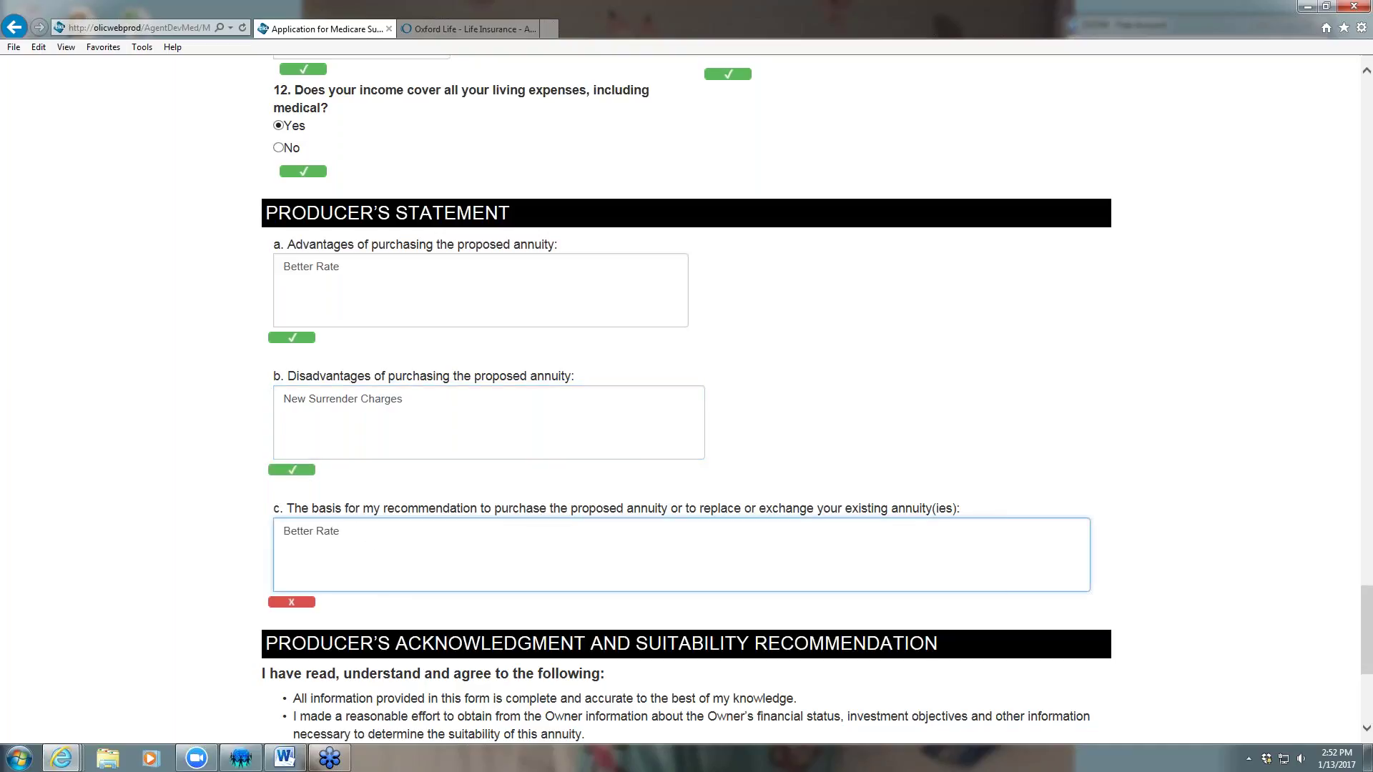
{"action": "left_click", "coordinate": [1187, 525]}
{"action": "scroll", "coordinate": [1187, 530], "scroll_direction": "down", "scroll_amount": 5}
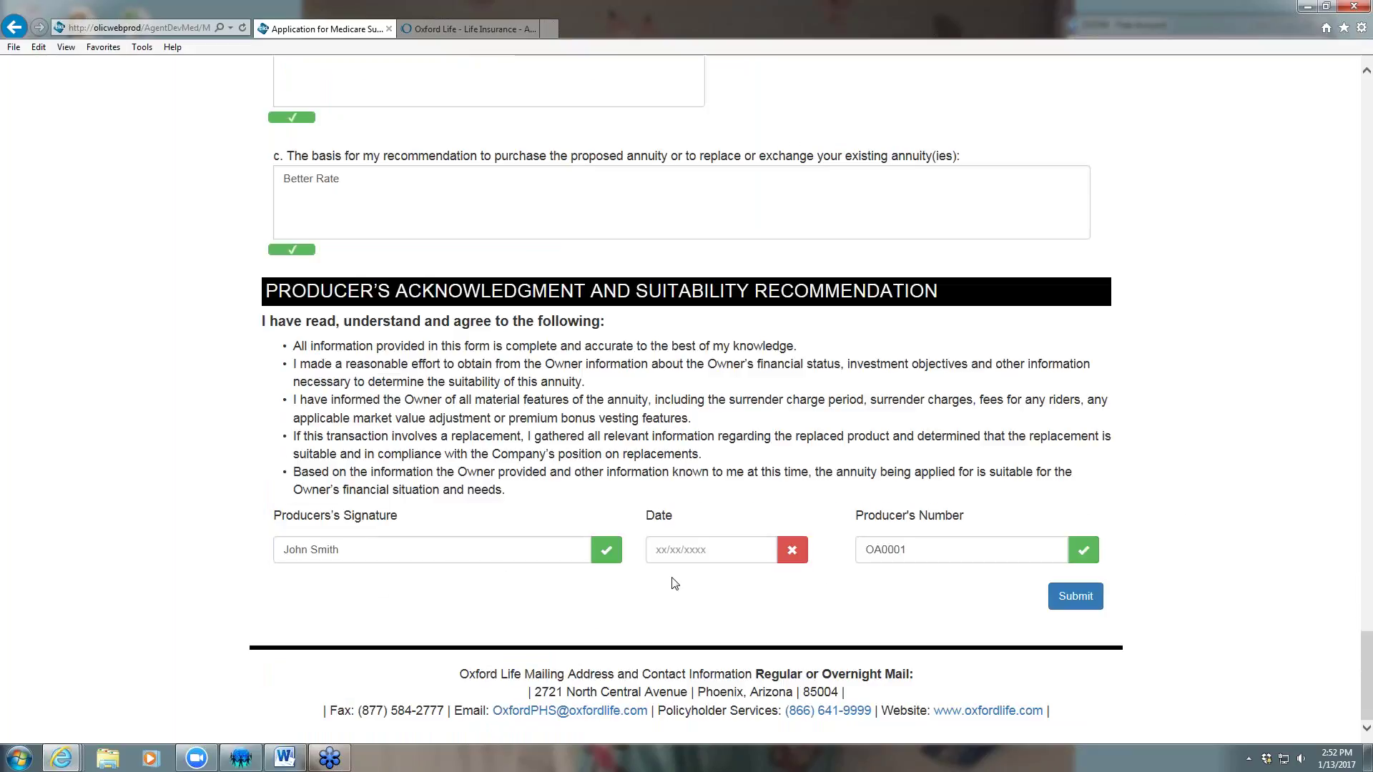
Date the suitability form 01/13/2017 and submit it
{"action": "left_click", "coordinate": [692, 540]}
{"action": "type", "text": "01/13/2017"}
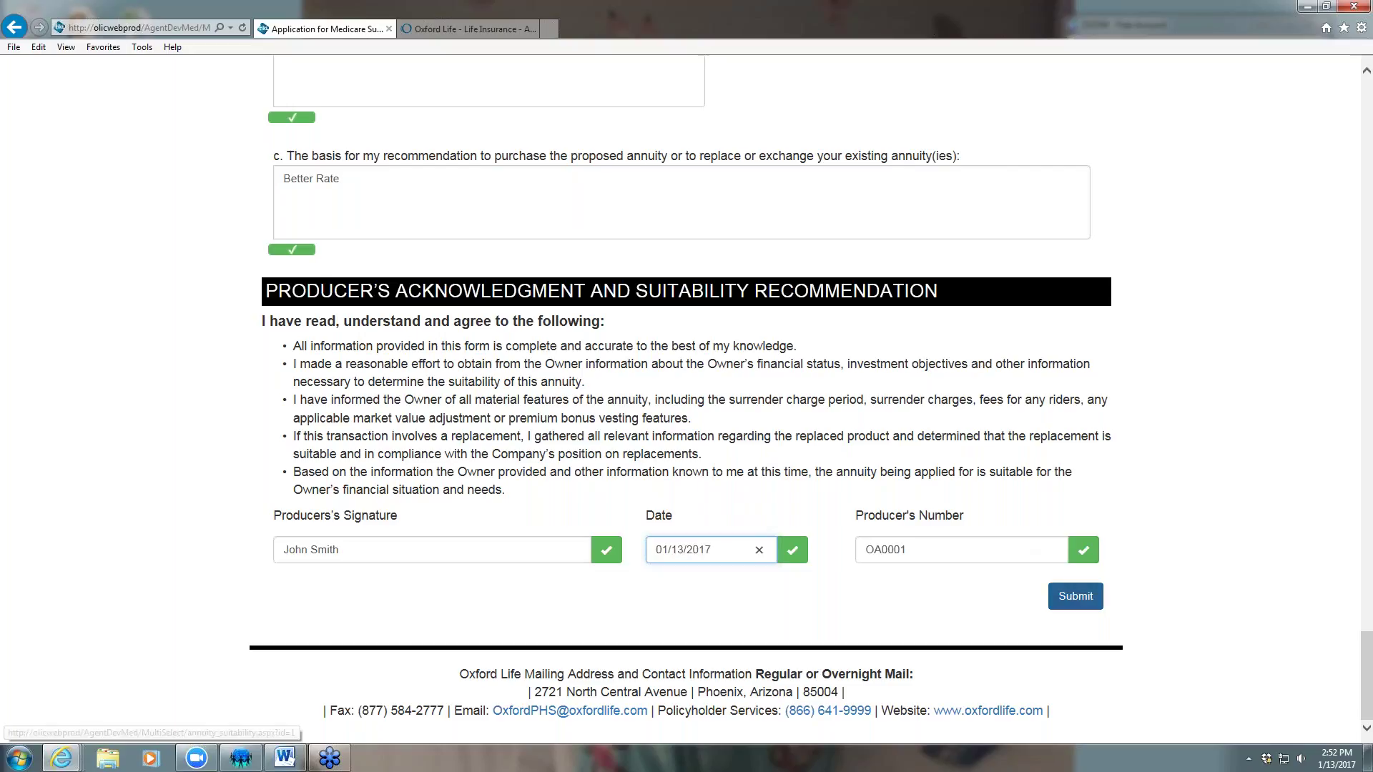
{"action": "left_click", "coordinate": [1067, 591]}
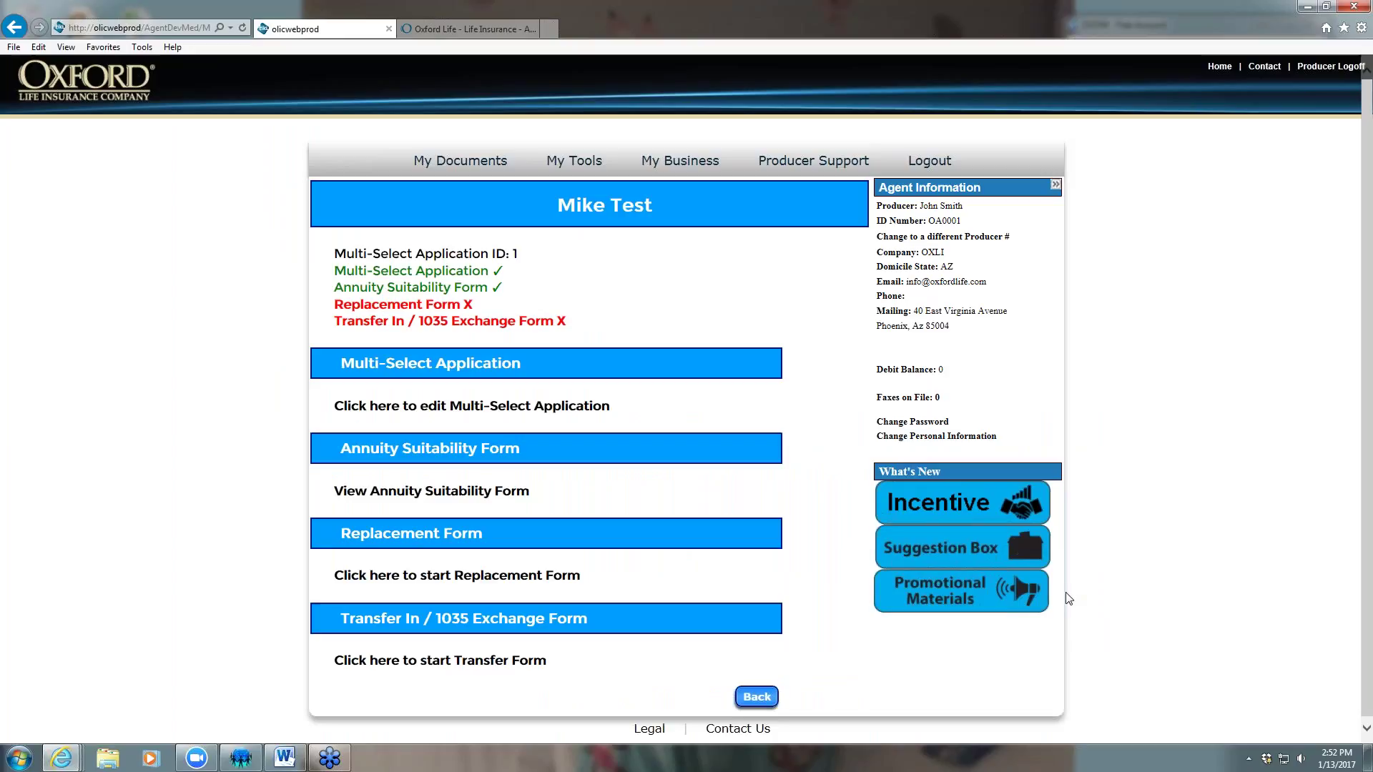
Start the Replacement Form and answer Yes to discontinuing the policy and using its funds
{"action": "left_click", "coordinate": [443, 309]}
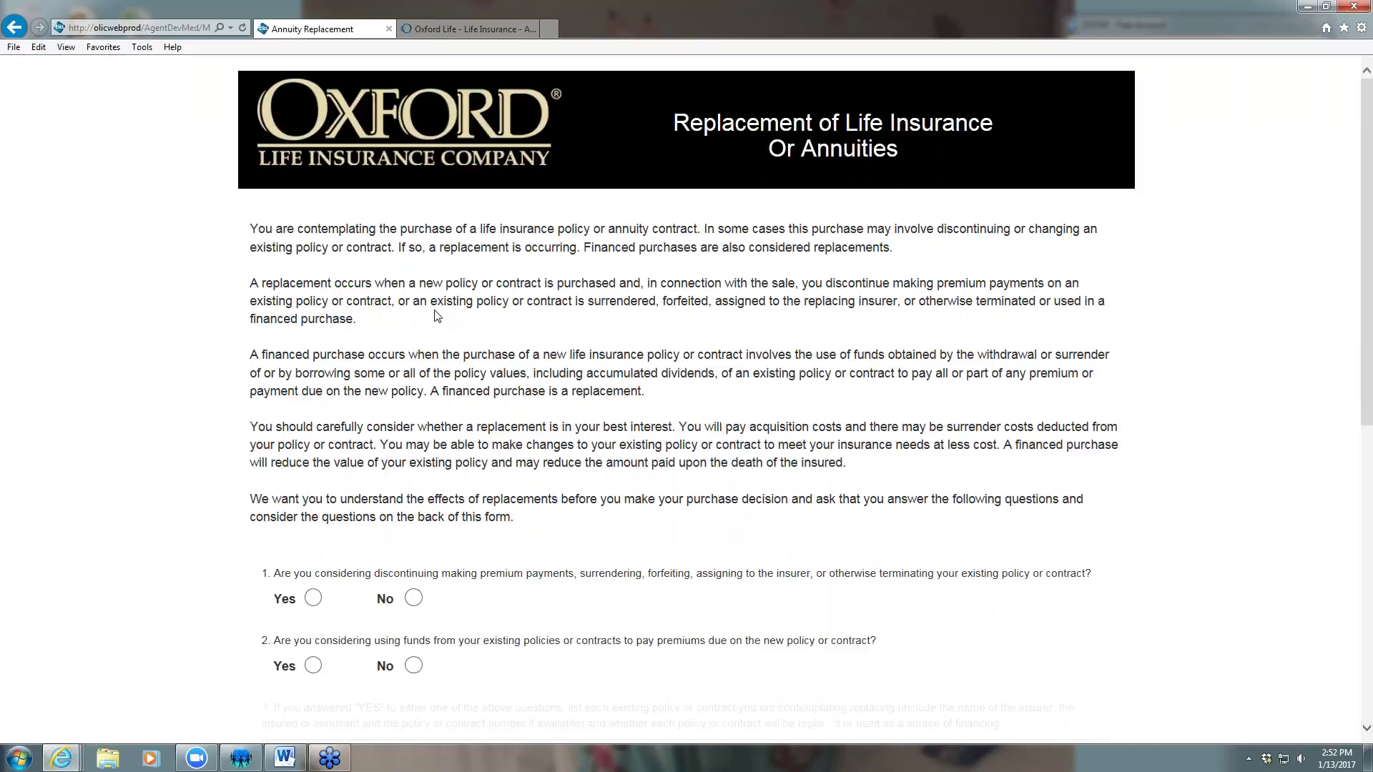
{"action": "scroll", "coordinate": [437, 316], "scroll_direction": "down", "scroll_amount": 3}
{"action": "left_click", "coordinate": [319, 423]}
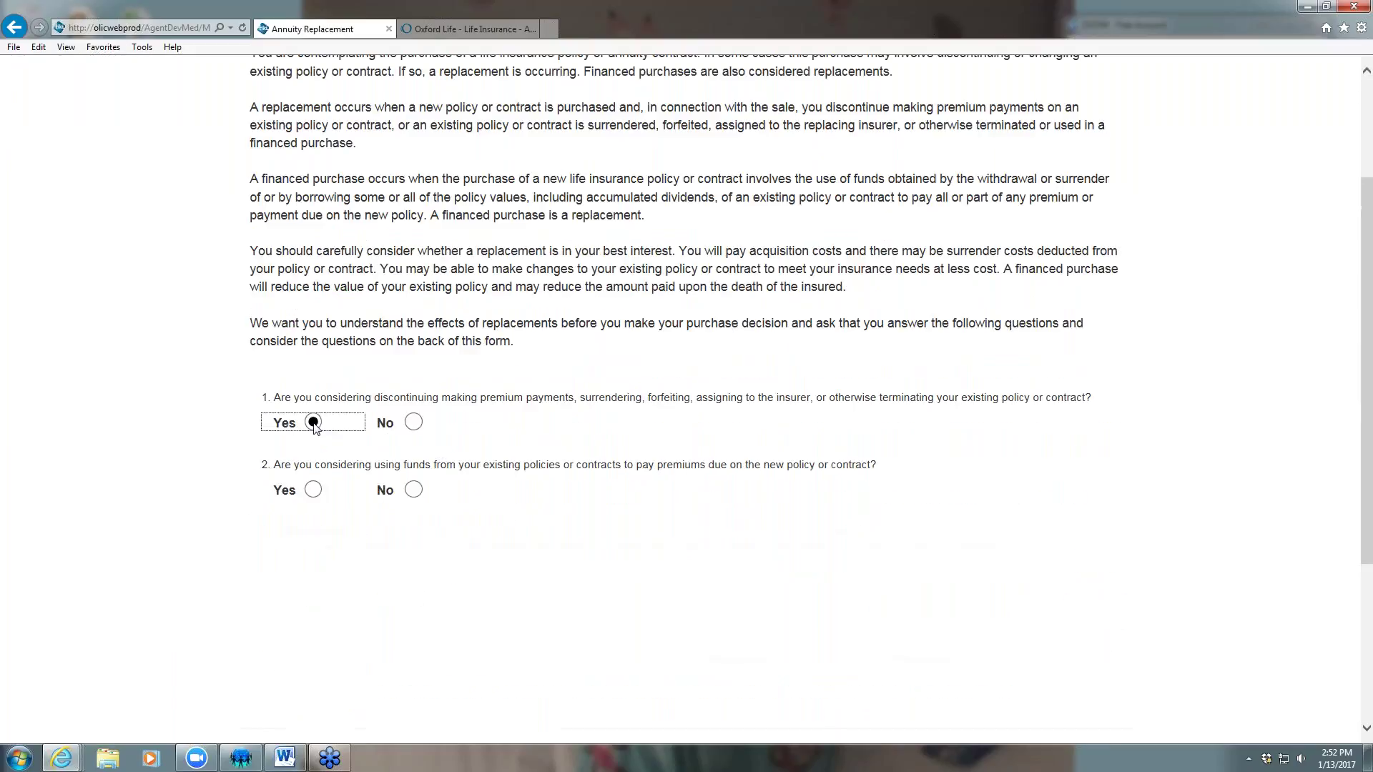
{"action": "left_click", "coordinate": [316, 492]}
Fill in the existing policy's insurer, contract number and annuitant name, marked as Replaced
{"action": "left_click", "coordinate": [371, 606]}
{"action": "type", "text": "Mike Test"}
{"action": "key", "text": "Tab"}
{"action": "type", "text": "123456"}
{"action": "left_click", "coordinate": [334, 663]}
{"action": "type", "text": "Mik"}
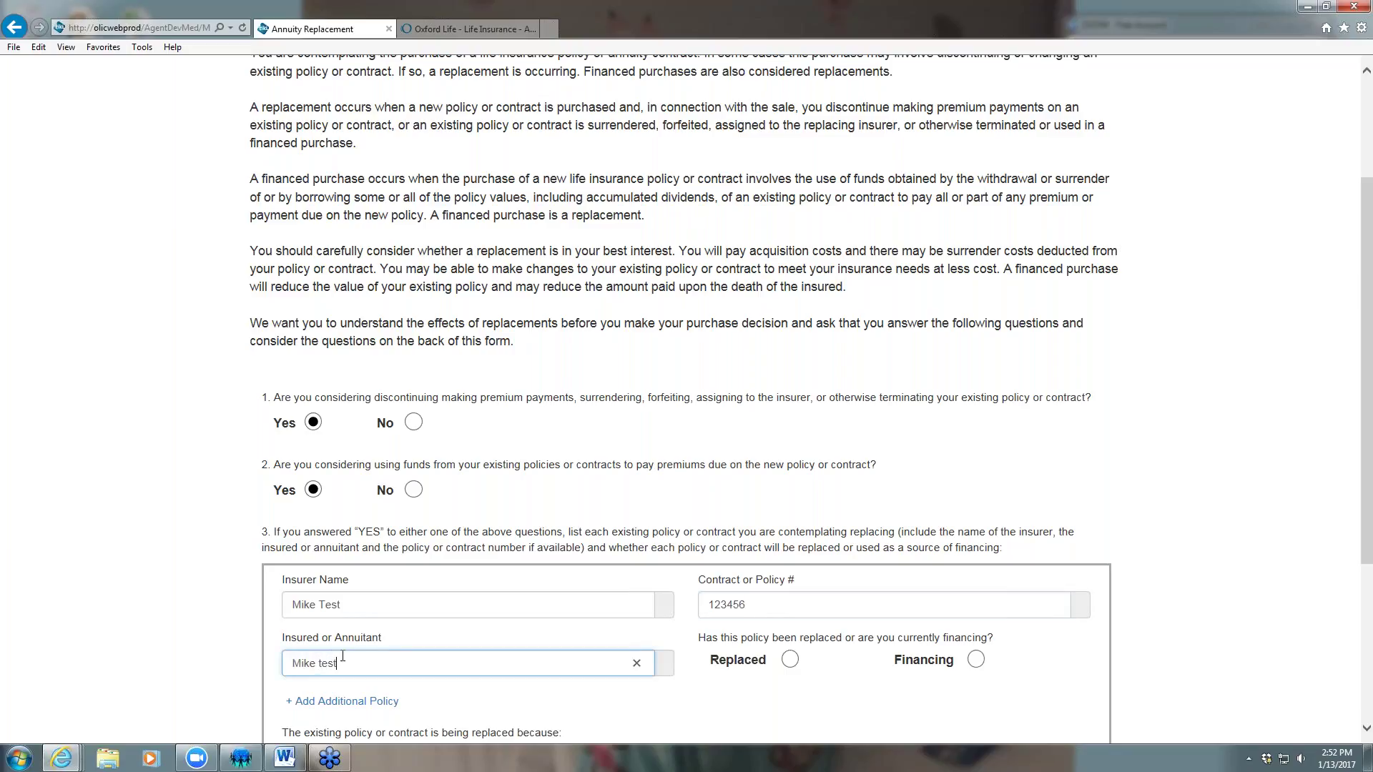
{"action": "left_click", "coordinate": [790, 660]}
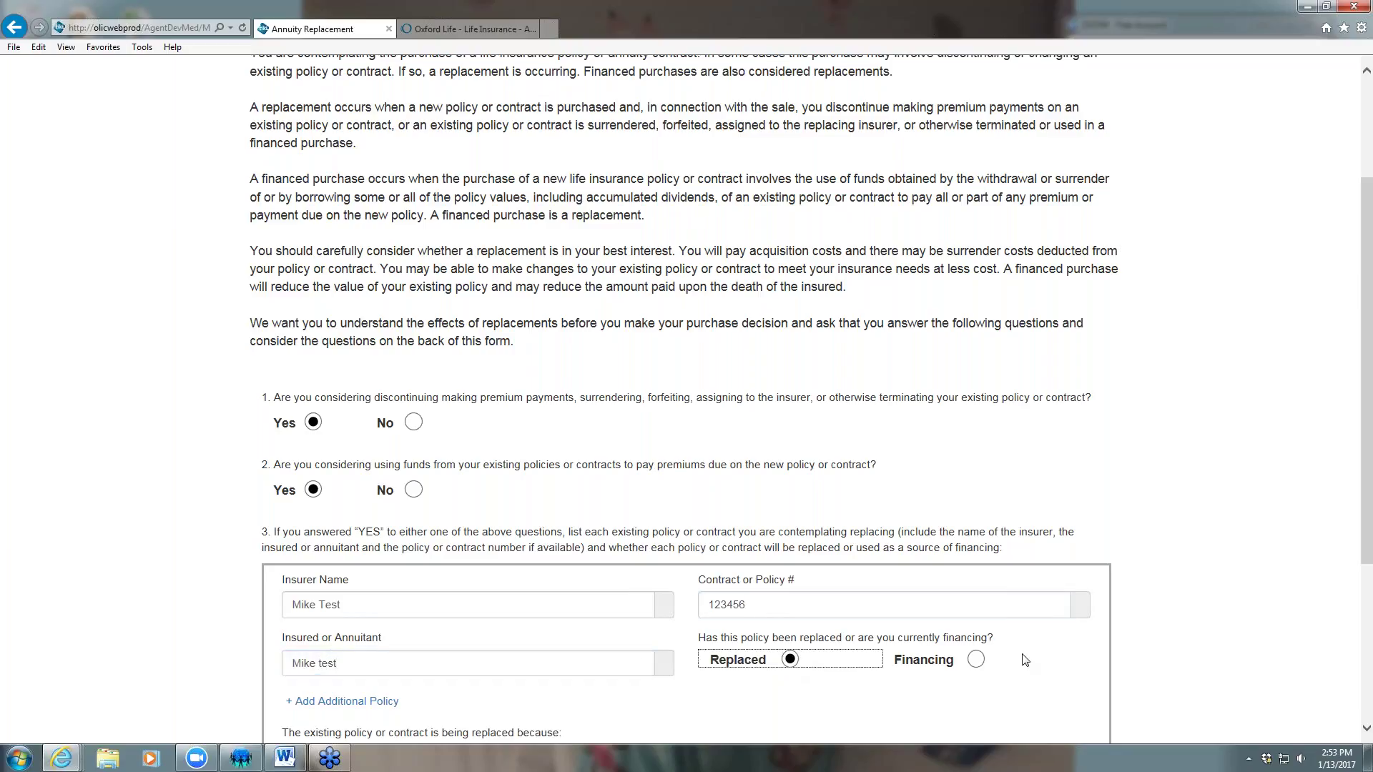
Give 'Better Rate' as the replacement reason, date it 01/13/2017, and submit
{"action": "scroll", "coordinate": [1199, 656], "scroll_direction": "down", "scroll_amount": 3}
{"action": "scroll", "coordinate": [1198, 656], "scroll_direction": "down", "scroll_amount": 1}
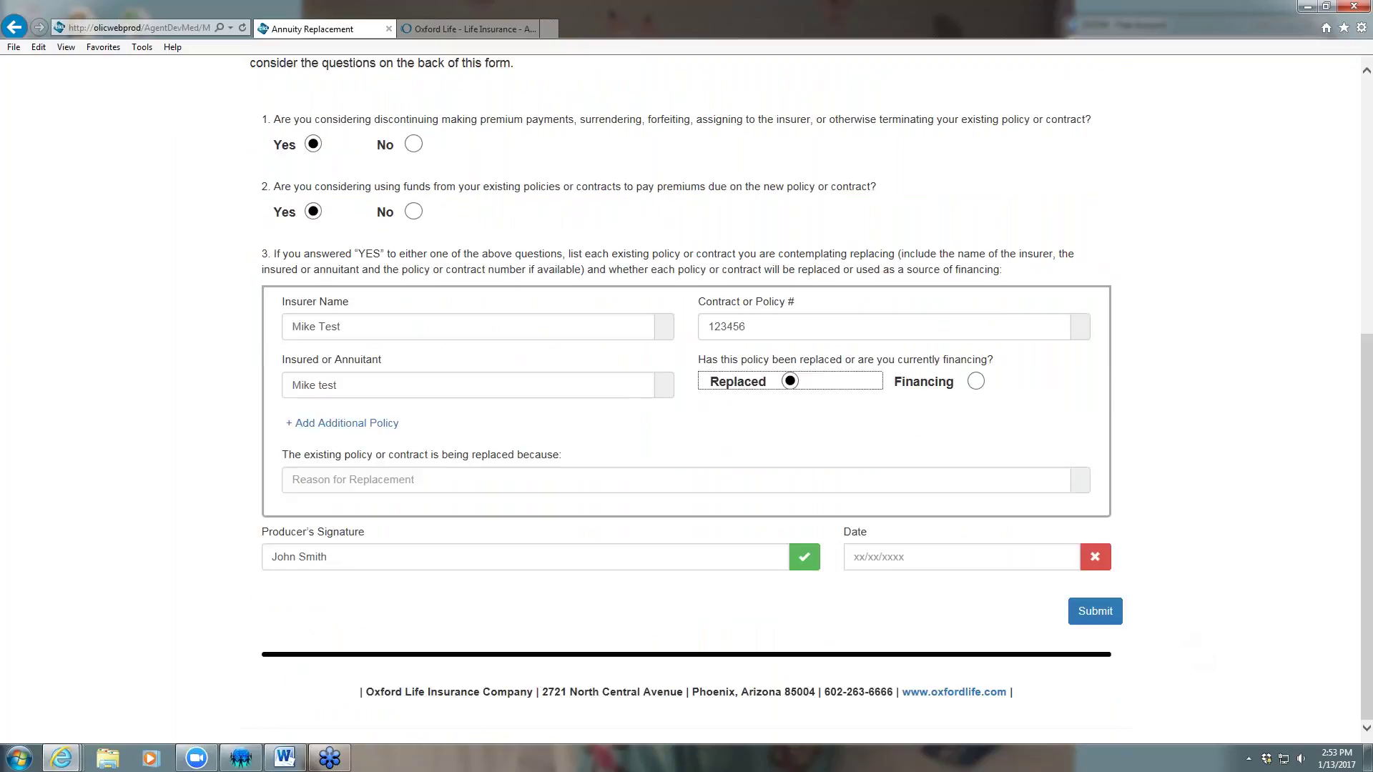
{"action": "left_click", "coordinate": [368, 488]}
{"action": "type", "text": "Better Rate"}
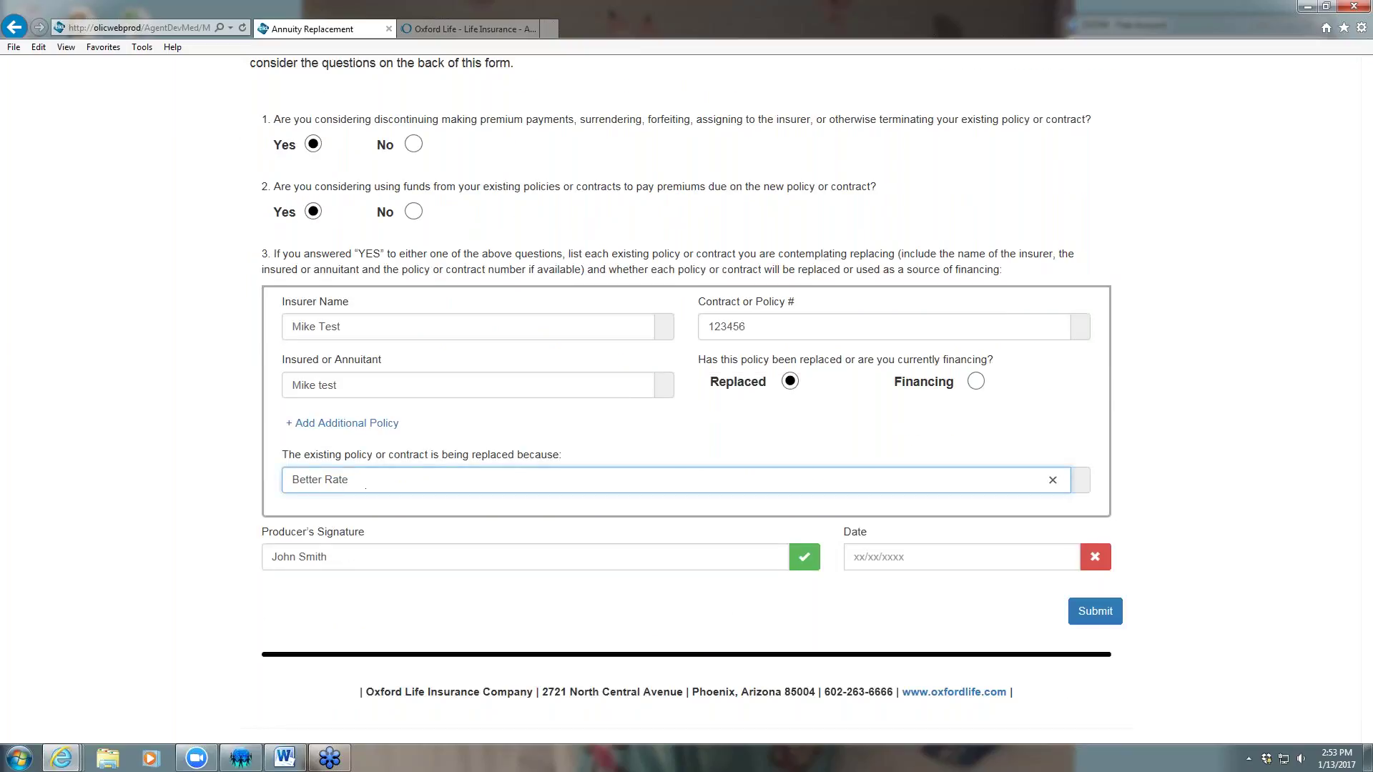
{"action": "left_click", "coordinate": [907, 548]}
{"action": "type", "text": "01/13/2017"}
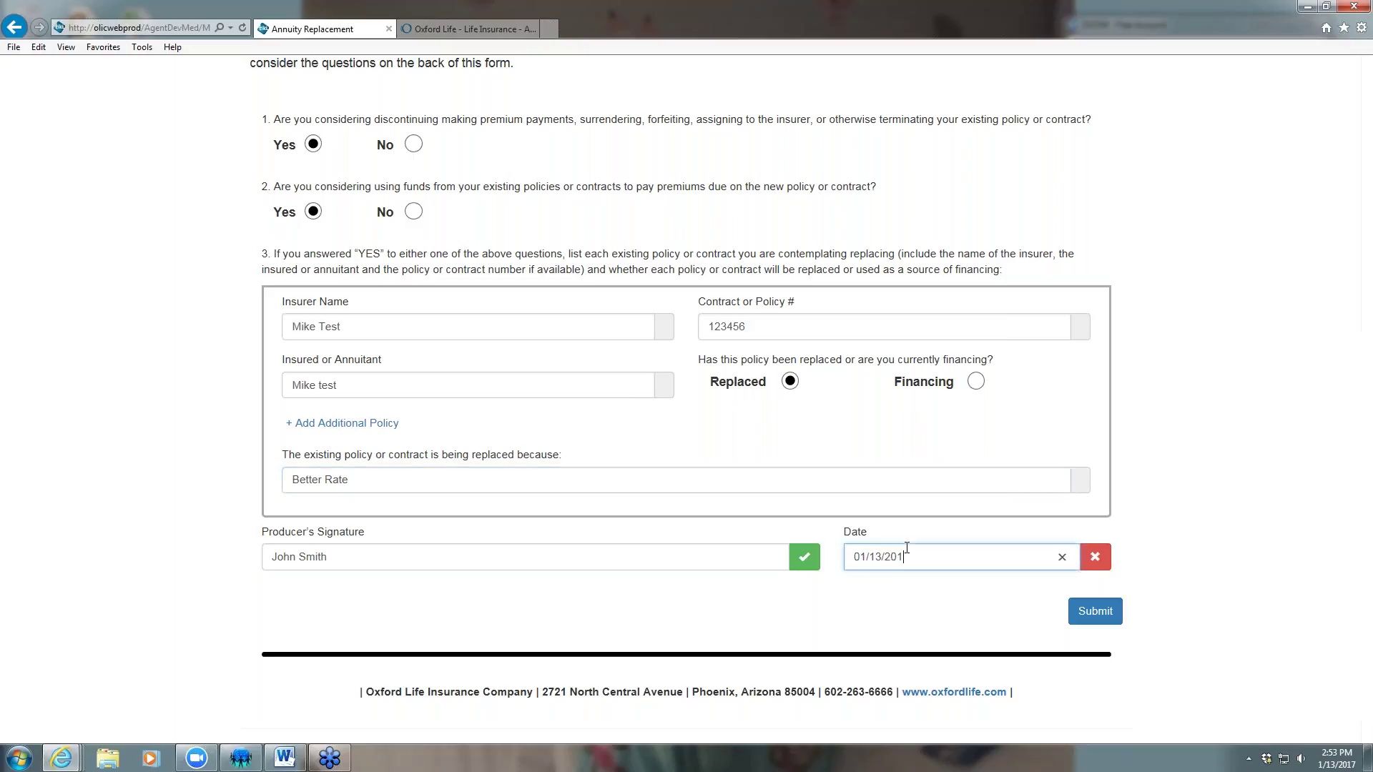
{"action": "left_click", "coordinate": [1102, 618]}
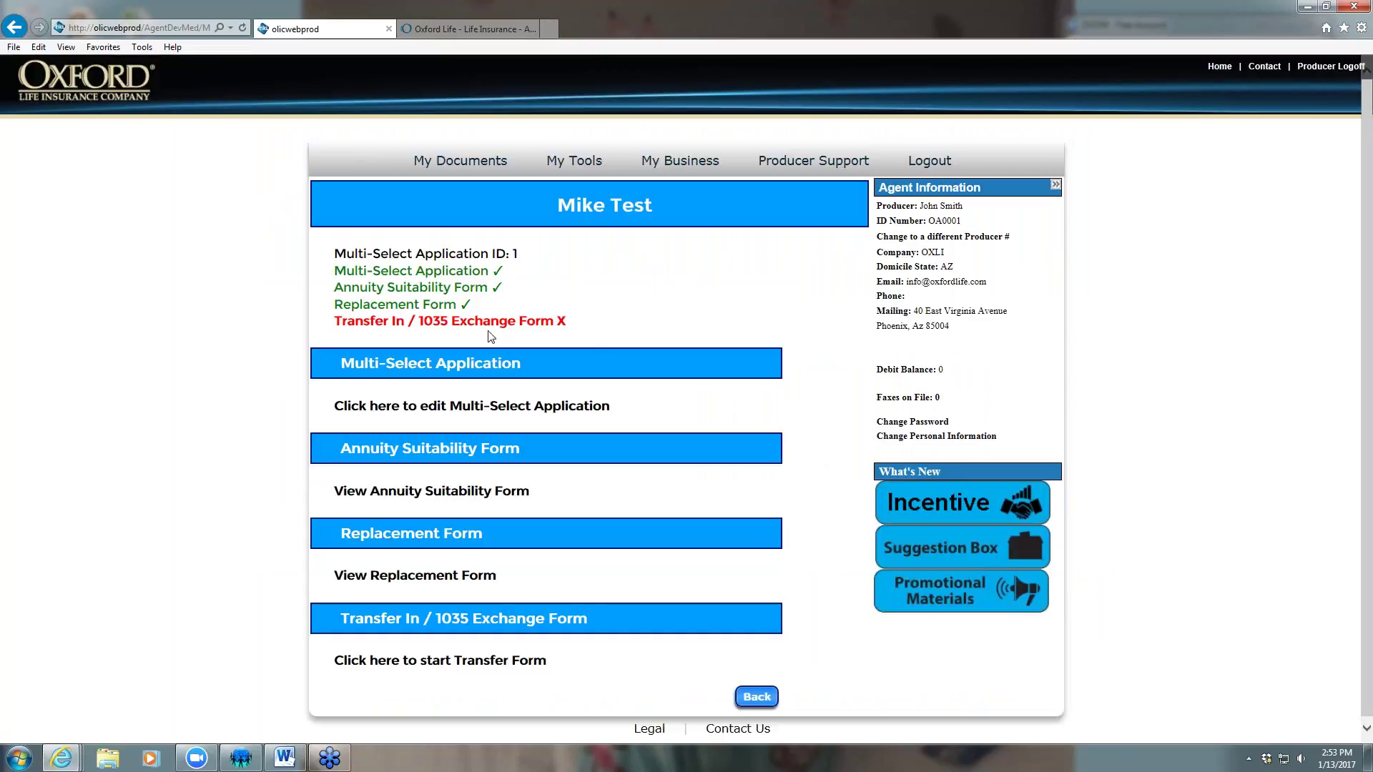
On the Transfer In / 1035 Exchange form, enter the owner's and annuitant's names and Social Security Numbers
{"action": "left_click", "coordinate": [477, 323]}
{"action": "left_click", "coordinate": [369, 274]}
{"action": "type", "text": "Mike Test"}
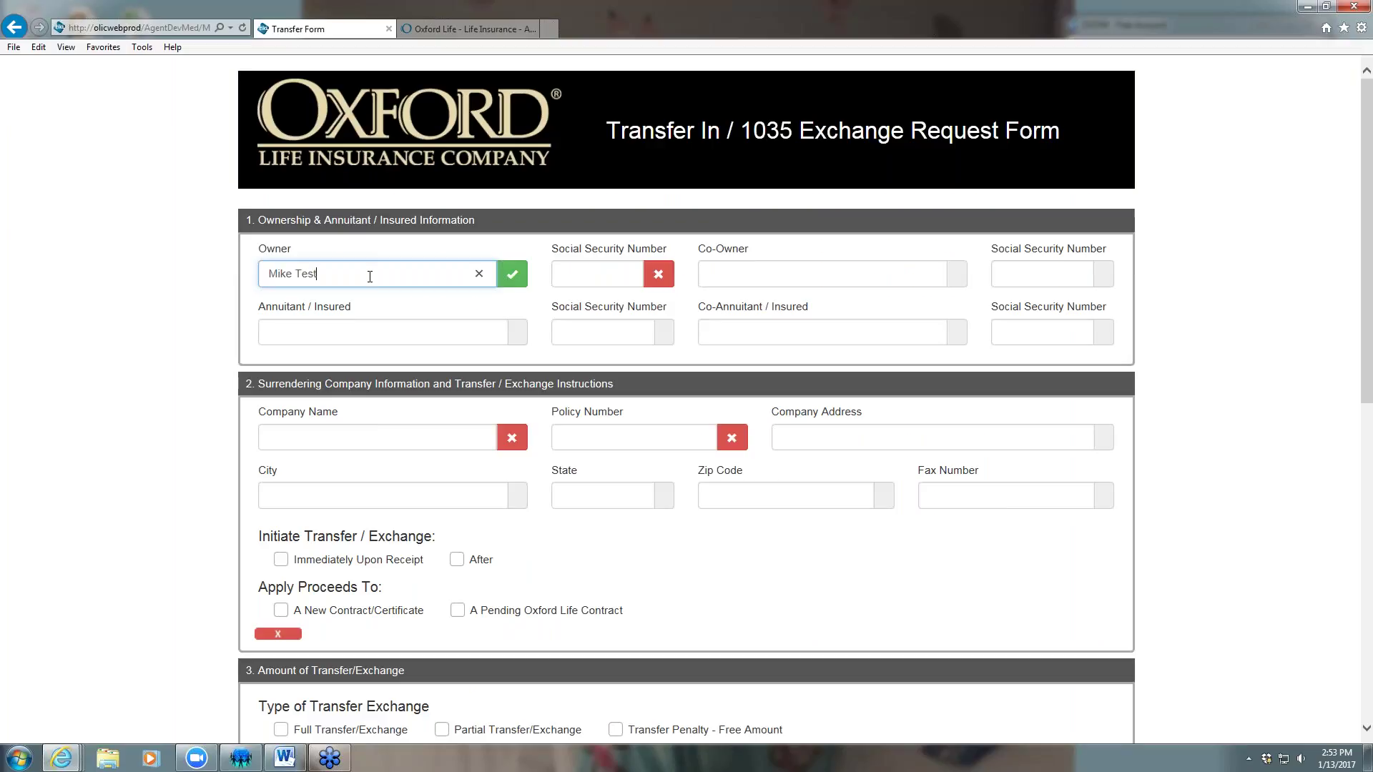
{"action": "key", "text": "Tab"}
{"action": "type", "text": "11-1"}
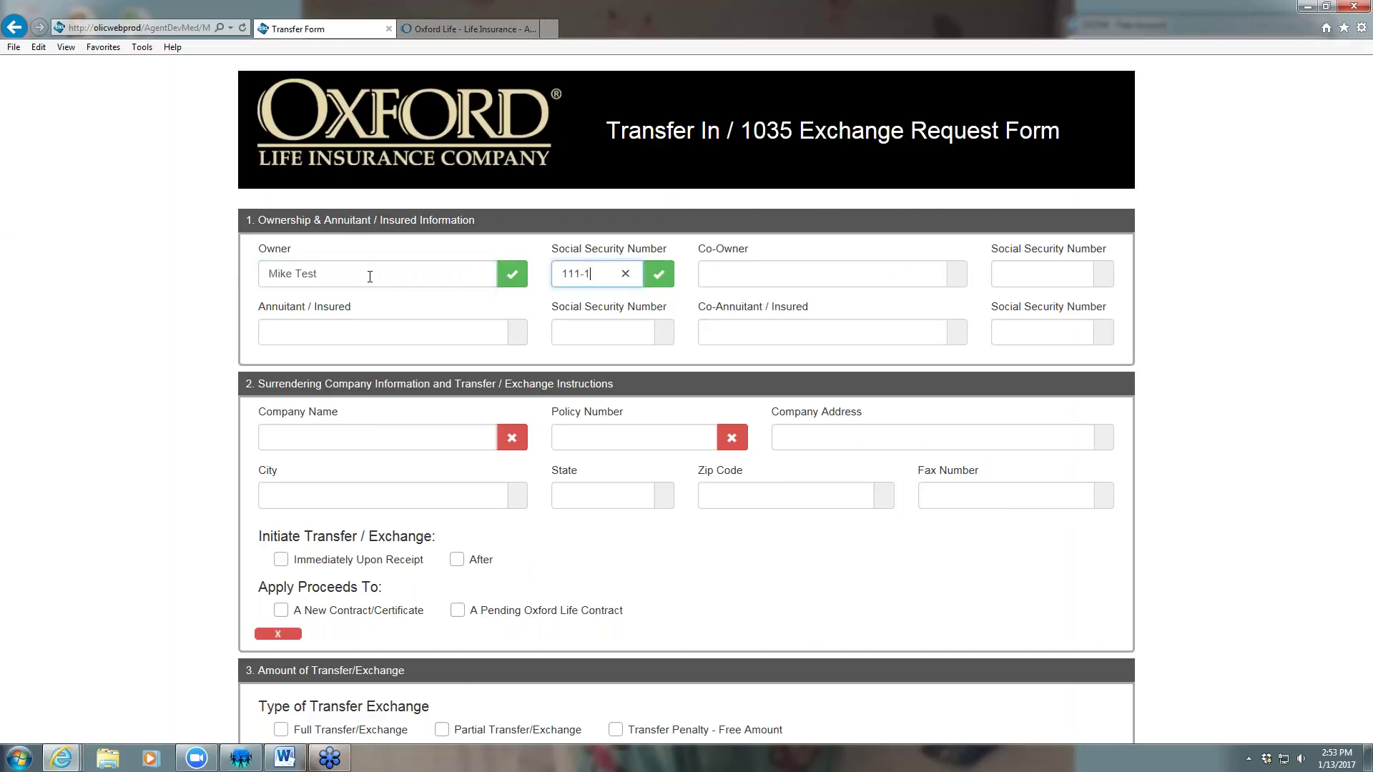
{"action": "type", "text": "1-11111"}
{"action": "left_click", "coordinate": [341, 325]}
{"action": "type", "text": "Mike Tes"}
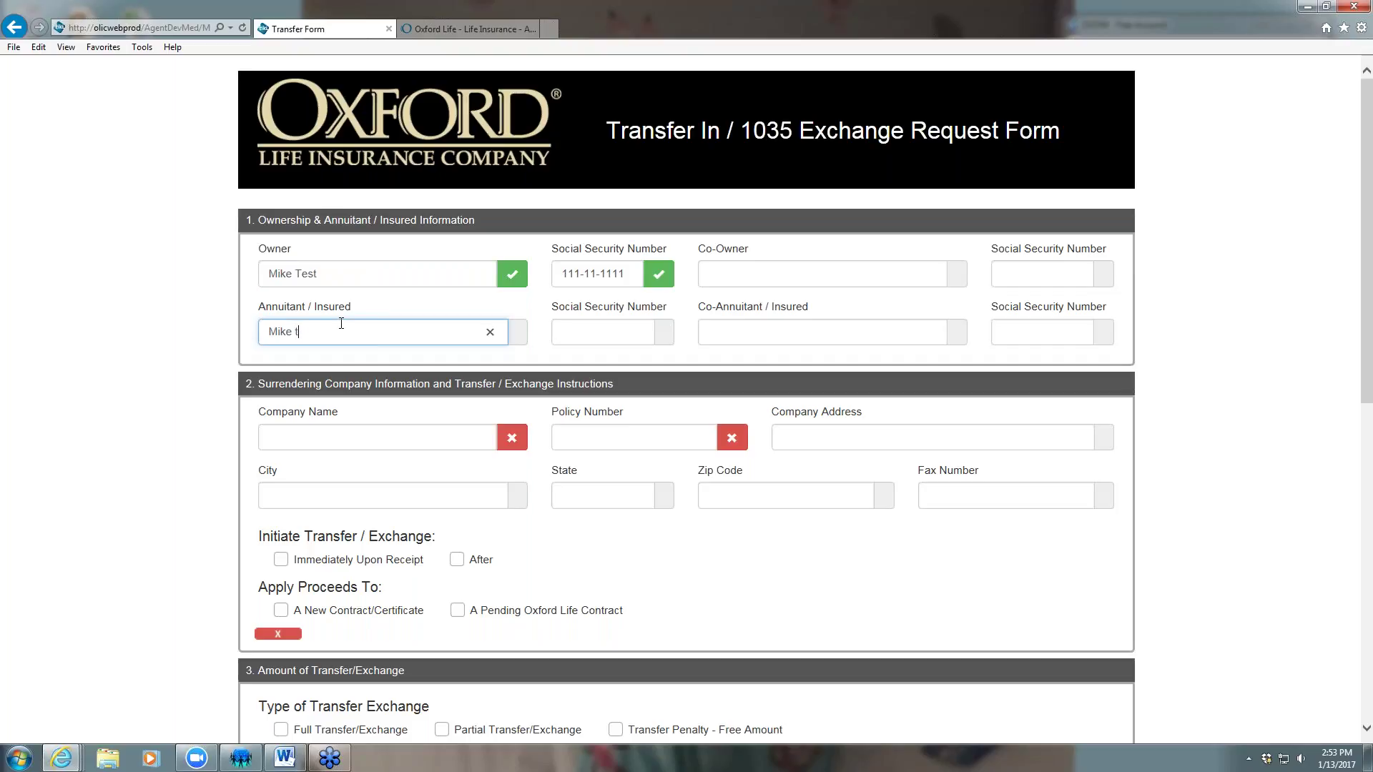
{"action": "key", "text": "BackSpace"}
{"action": "key", "text": "BackSpace"}
{"action": "key", "text": "BackSpace"}
{"action": "type", "text": "Test"}
{"action": "key", "text": "Tab"}
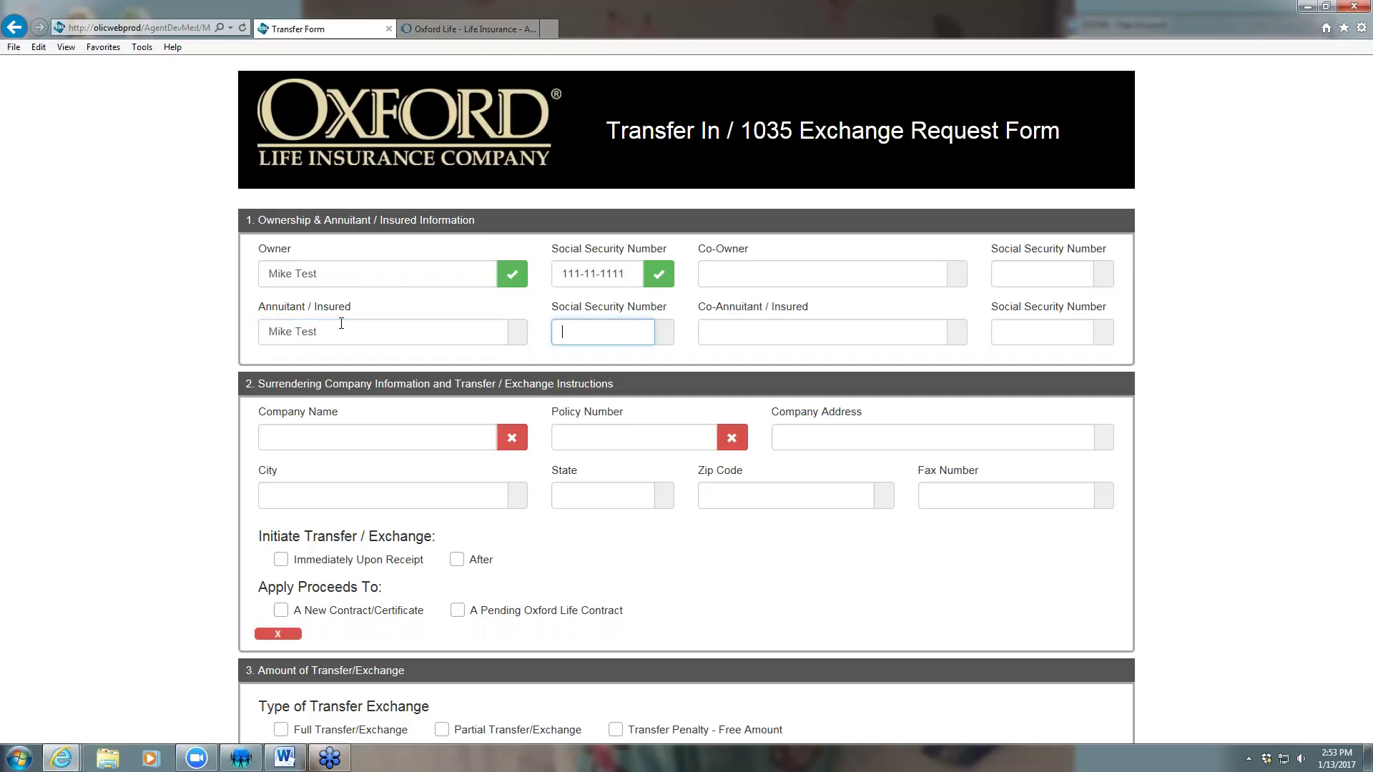
{"action": "type", "text": "111-11-1111"}
Enter the surrendering company name Aviva and policy number 123456
{"action": "left_click", "coordinate": [303, 437]}
{"action": "type", "text": "Aviva"}
{"action": "key", "text": "Tab"}
{"action": "type", "text": "1"}
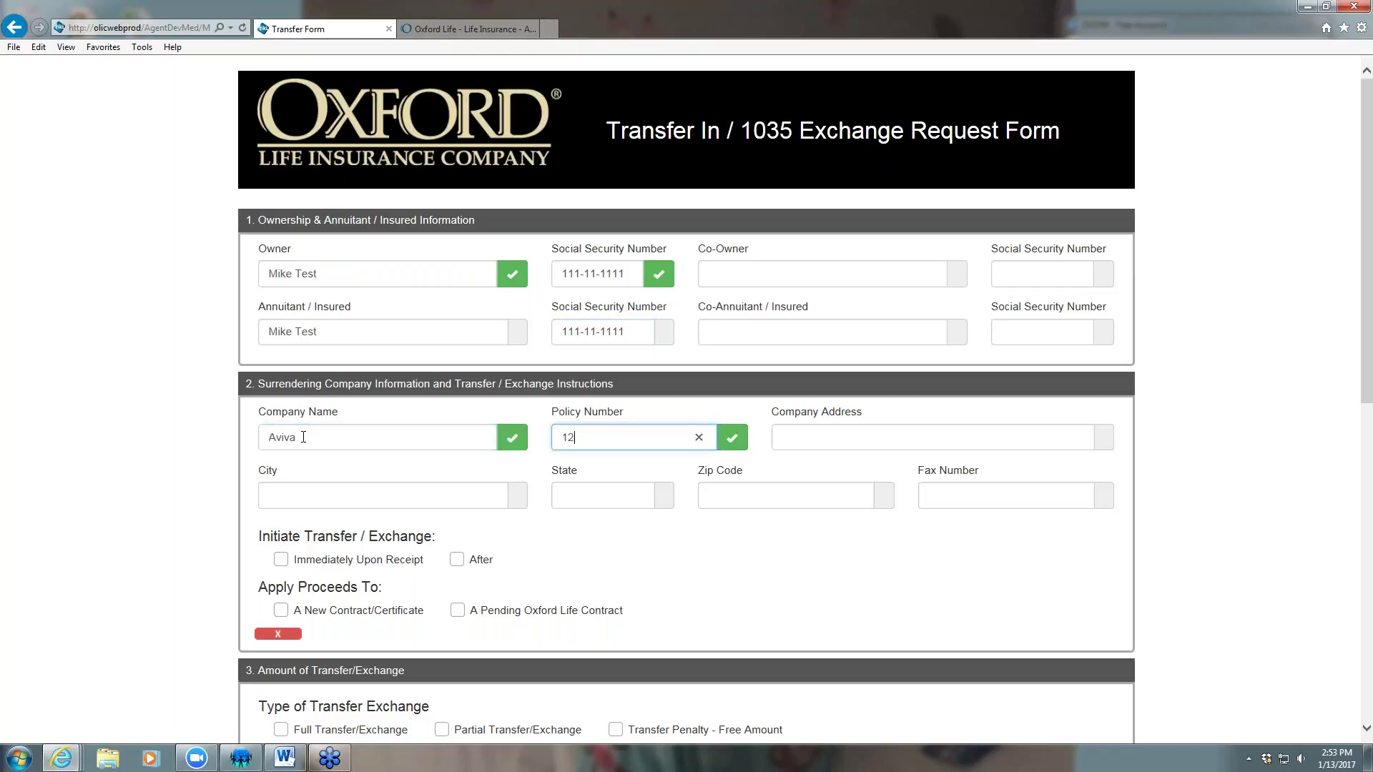
{"action": "type", "text": "23456"}
{"action": "left_click", "coordinate": [735, 586]}
{"action": "scroll", "coordinate": [782, 539], "scroll_direction": "down", "scroll_amount": 3}
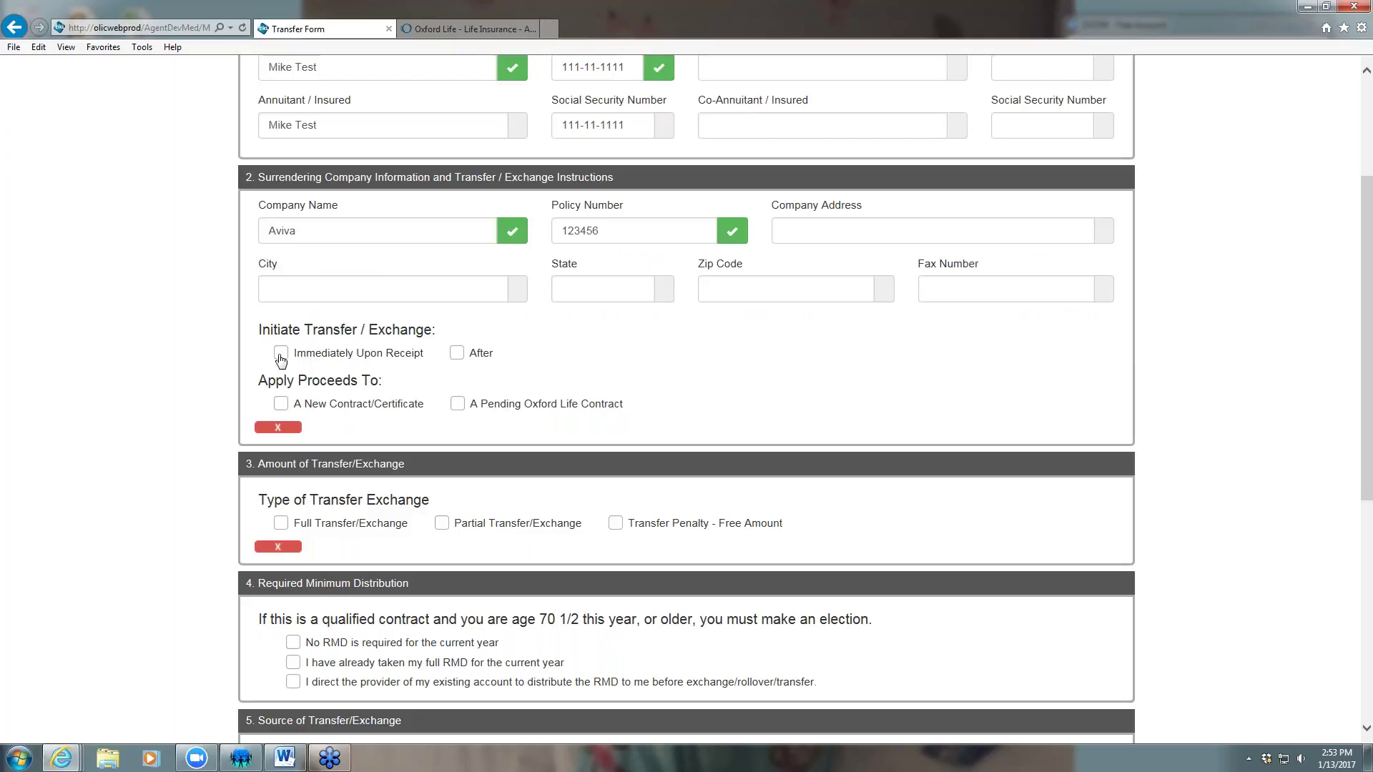
Choose an immediate transfer into a New Contract as a Full transfer/exchange
{"action": "left_click", "coordinate": [281, 353]}
{"action": "left_click", "coordinate": [281, 405]}
{"action": "scroll", "coordinate": [283, 405], "scroll_direction": "down", "scroll_amount": 1}
{"action": "scroll", "coordinate": [282, 325], "scroll_direction": "down", "scroll_amount": 1}
{"action": "left_click", "coordinate": [281, 317]}
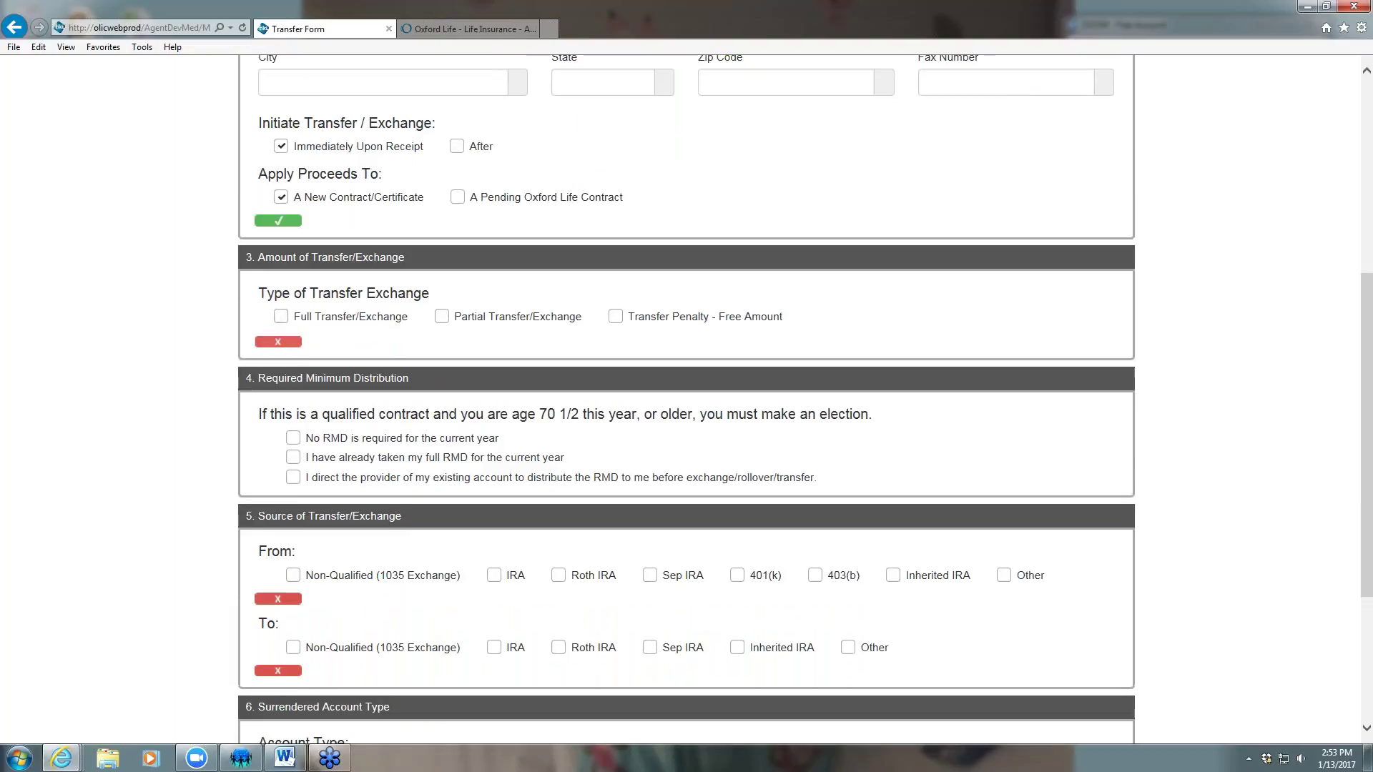
{"action": "scroll", "coordinate": [573, 394], "scroll_direction": "down", "scroll_amount": 3}
Mark source and destination Non-Qualified, account type Fixed Annuity, and date the form 01/13/2017
{"action": "left_click", "coordinate": [293, 353]}
{"action": "left_click", "coordinate": [294, 425]}
{"action": "scroll", "coordinate": [527, 414], "scroll_direction": "down", "scroll_amount": 1}
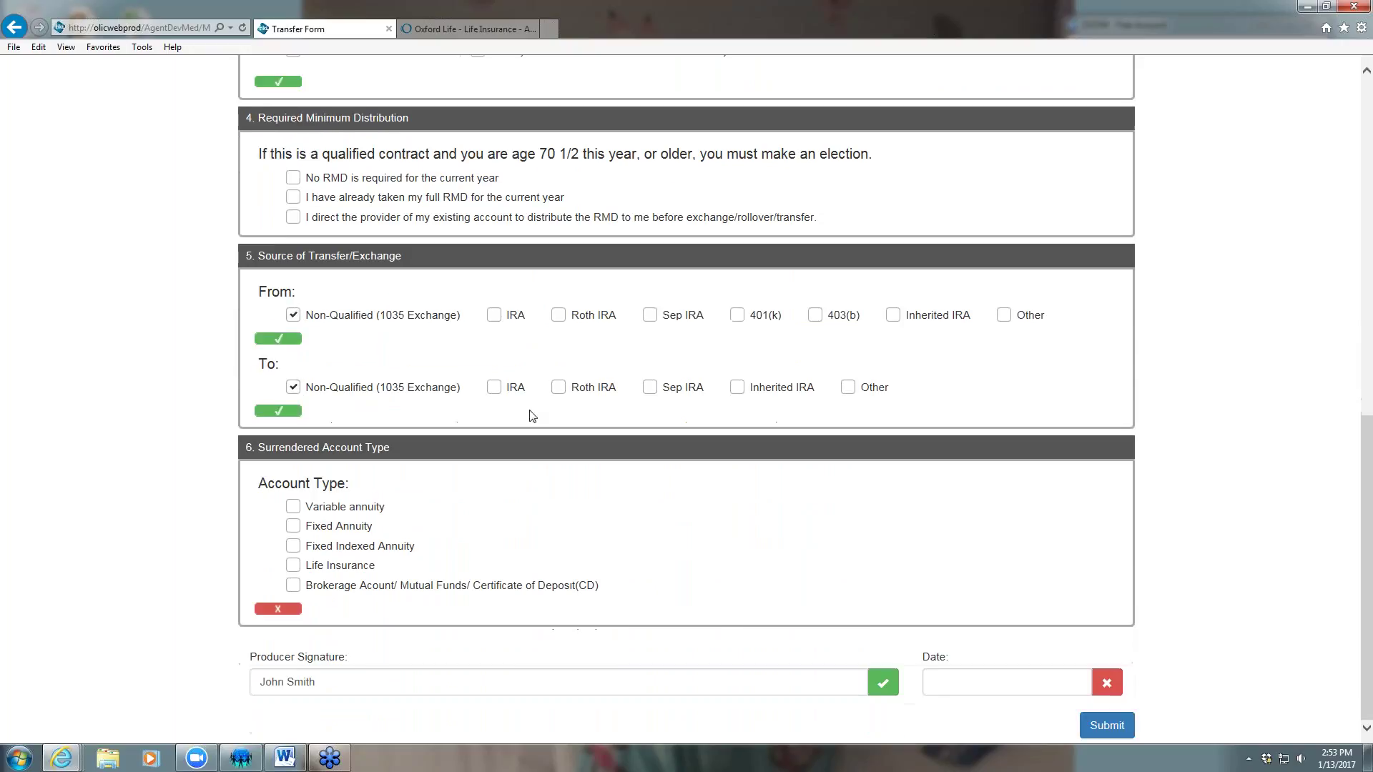
{"action": "left_click", "coordinate": [293, 527]}
{"action": "left_click", "coordinate": [953, 682]}
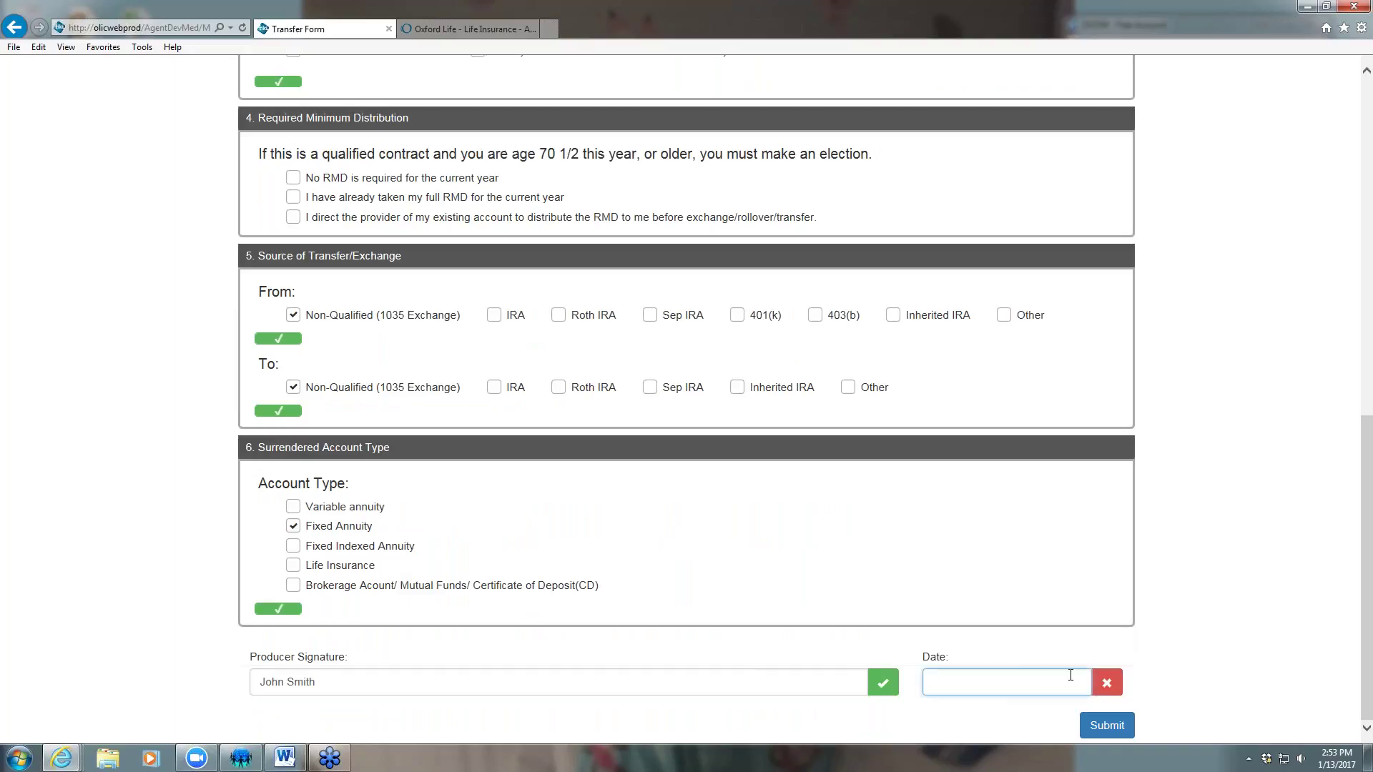
{"action": "type", "text": "01/13/2017"}
{"action": "left_click", "coordinate": [1192, 691]}
Submit the completed Transfer form, then submit the entire multi-select application
{"action": "left_click", "coordinate": [1110, 724]}
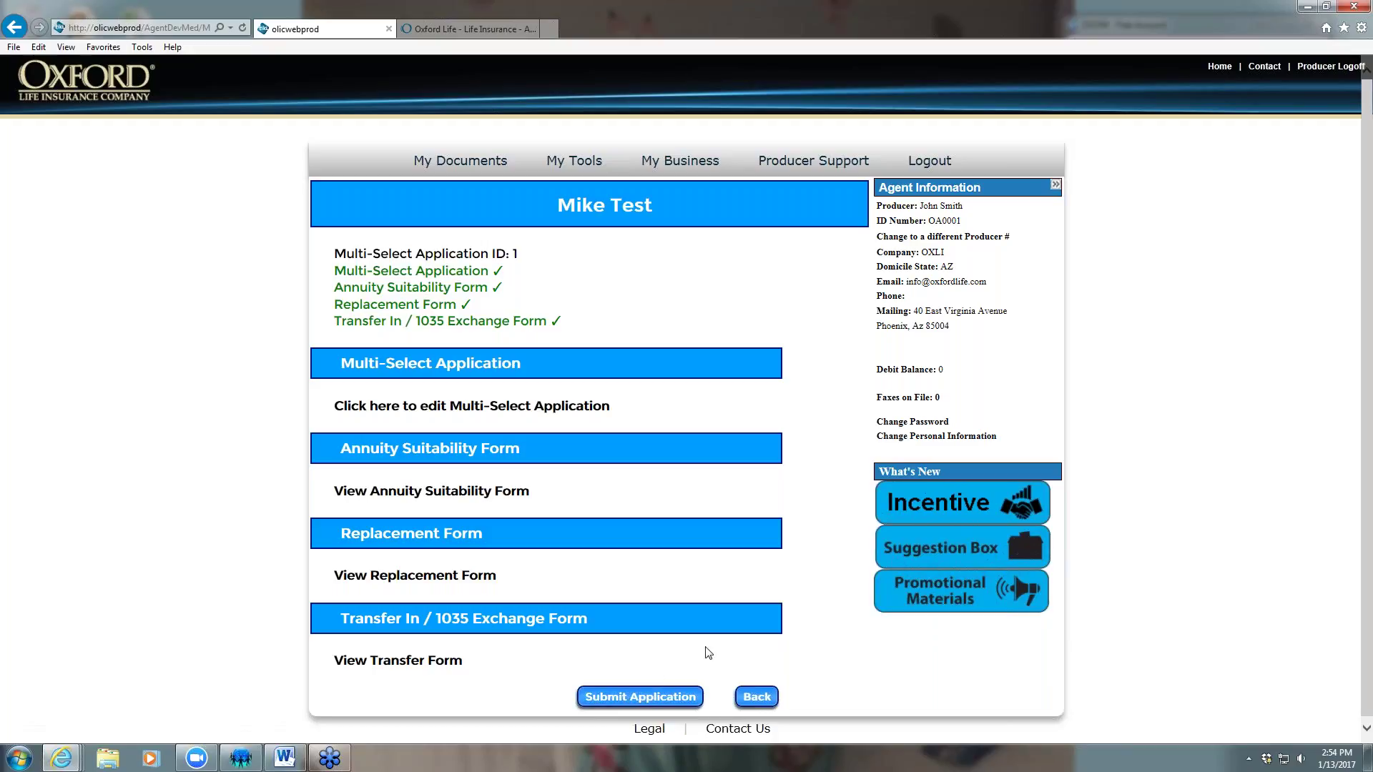
{"action": "left_click", "coordinate": [635, 700]}
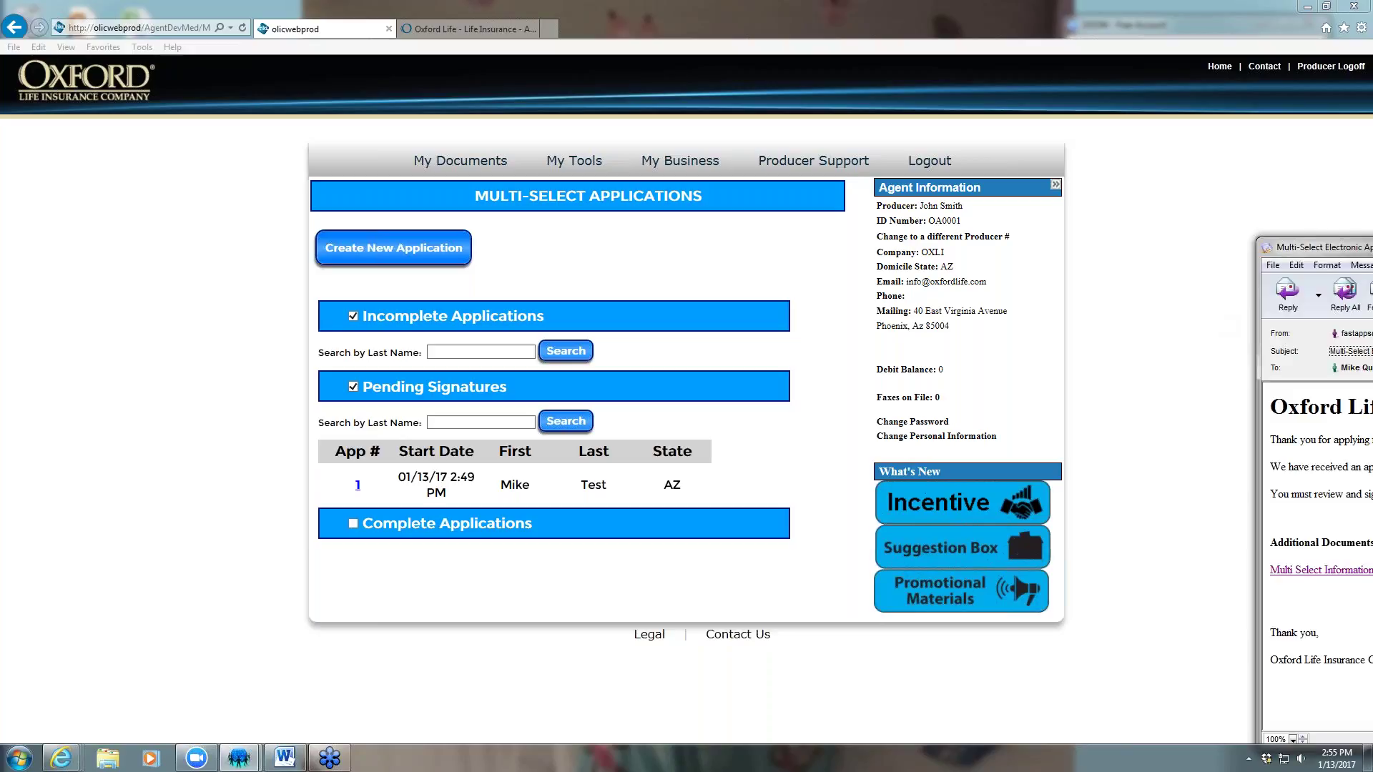
Bring the submission e-mail into view and follow its CLICK HERE signing link
{"action": "left_click_drag", "start_coordinate": [1372, 248], "coordinate": [691, 157]}
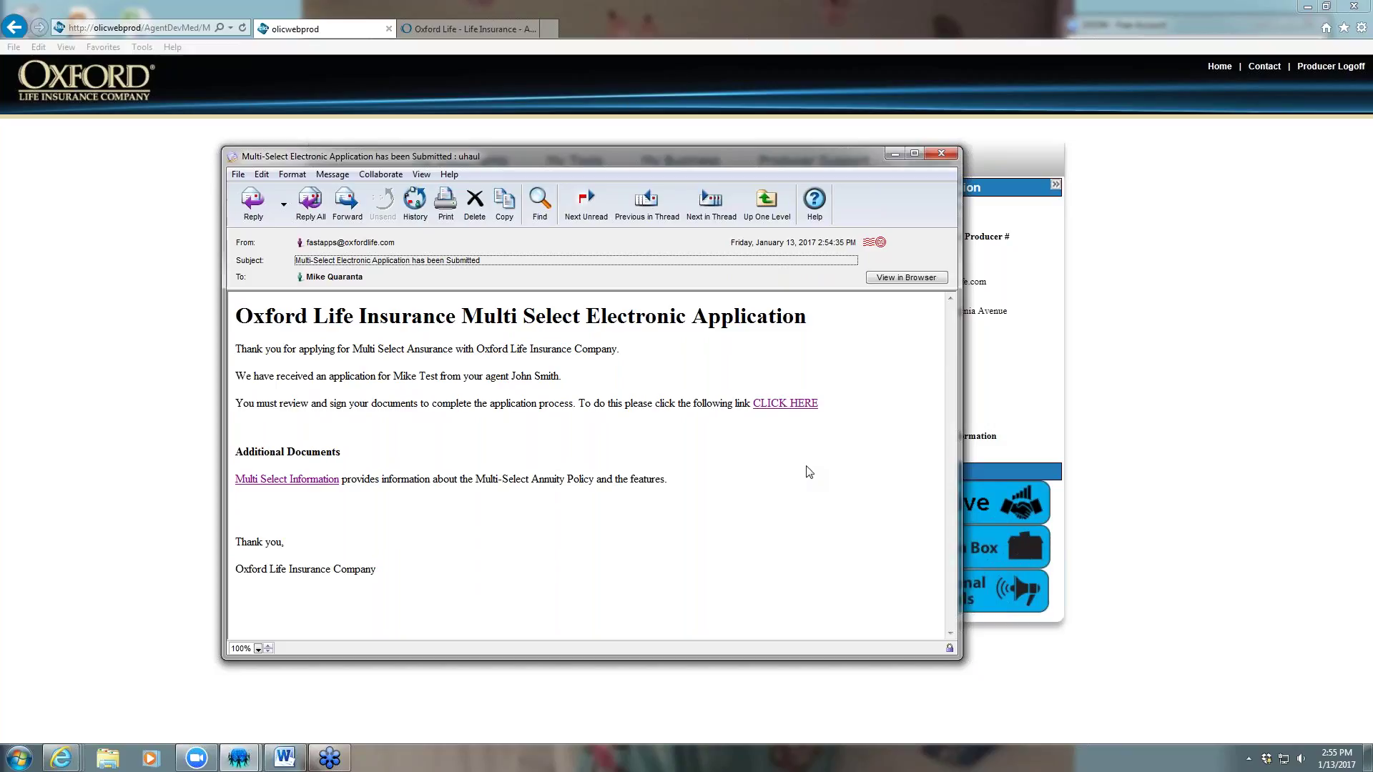
{"action": "left_click", "coordinate": [785, 405]}
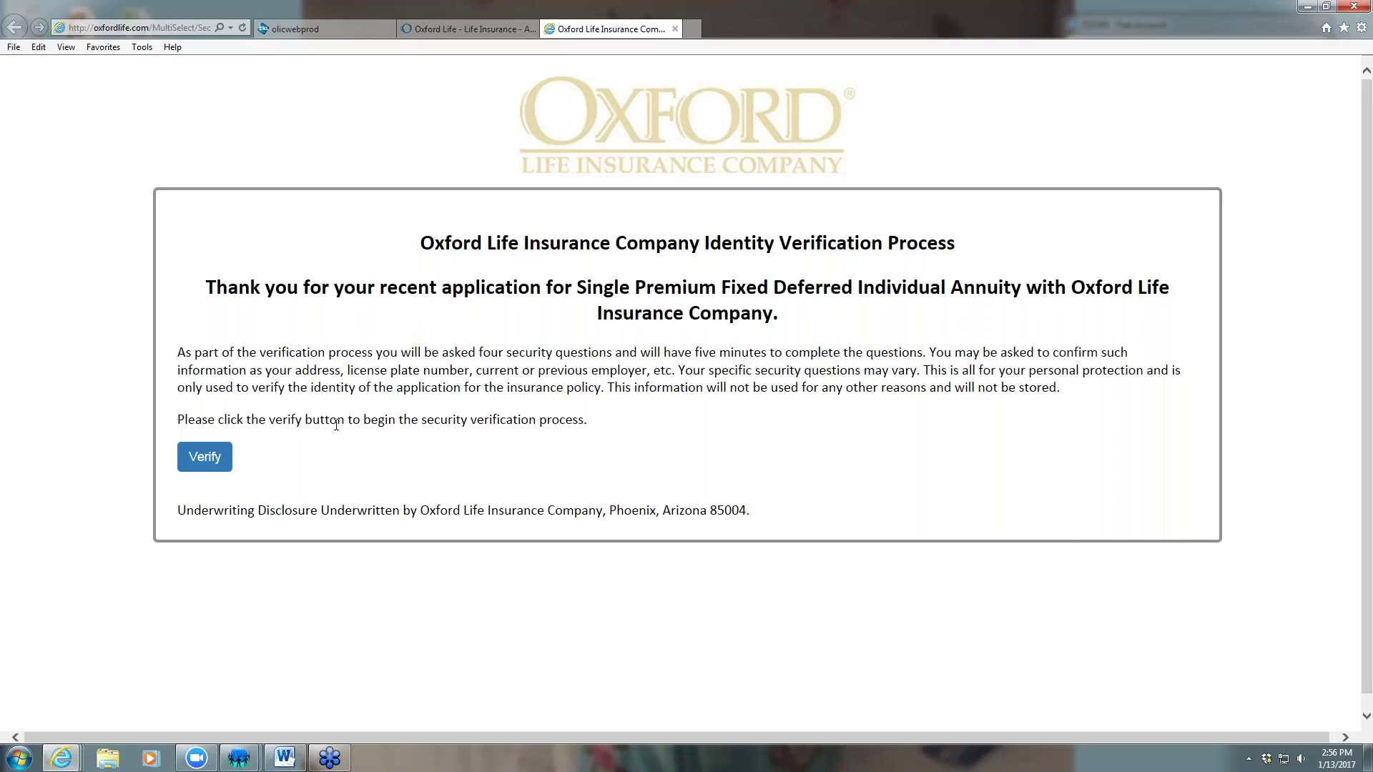
Answer NONE OF THE ABOVE to the county, phone, people and properties questions and submit
{"action": "left_click", "coordinate": [205, 457]}
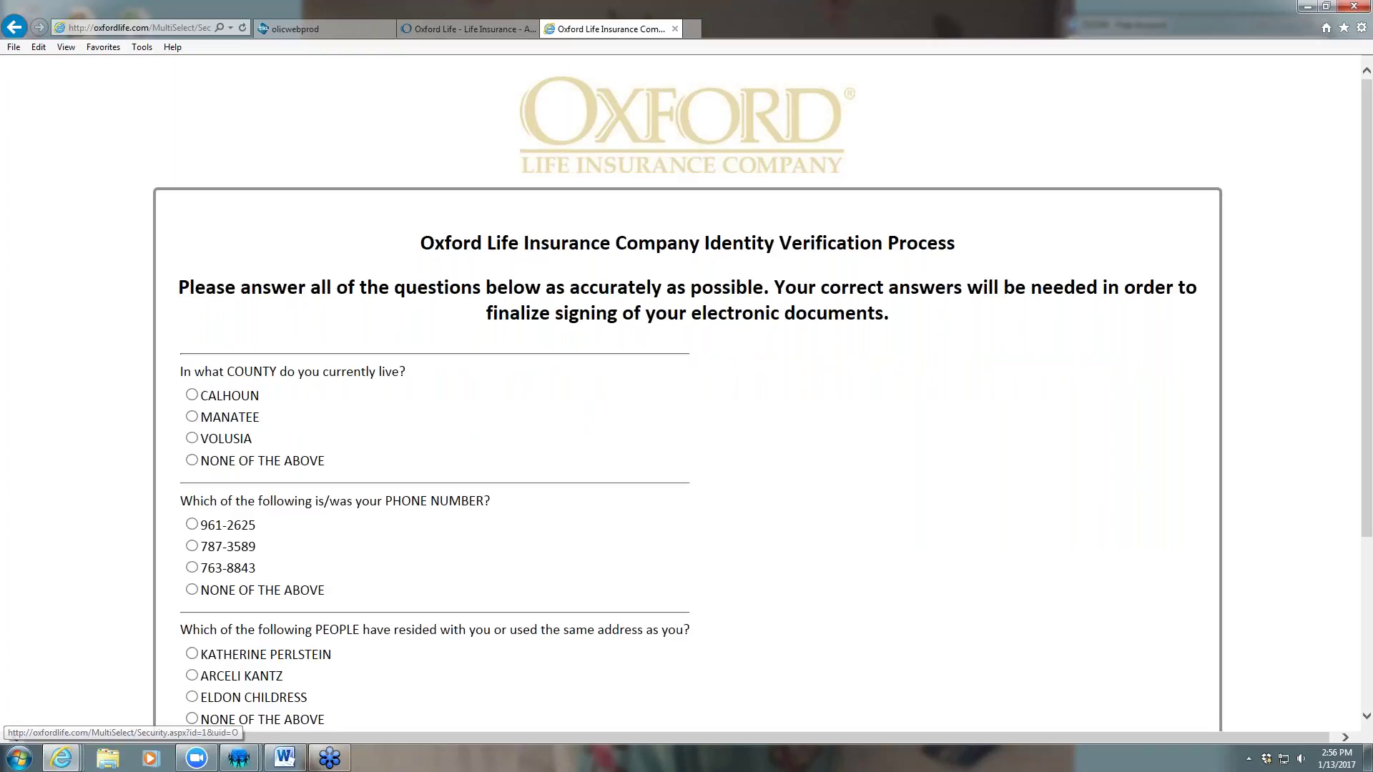
{"action": "scroll", "coordinate": [1204, 463], "scroll_direction": "down", "scroll_amount": 1}
{"action": "scroll", "coordinate": [1204, 463], "scroll_direction": "down", "scroll_amount": 1}
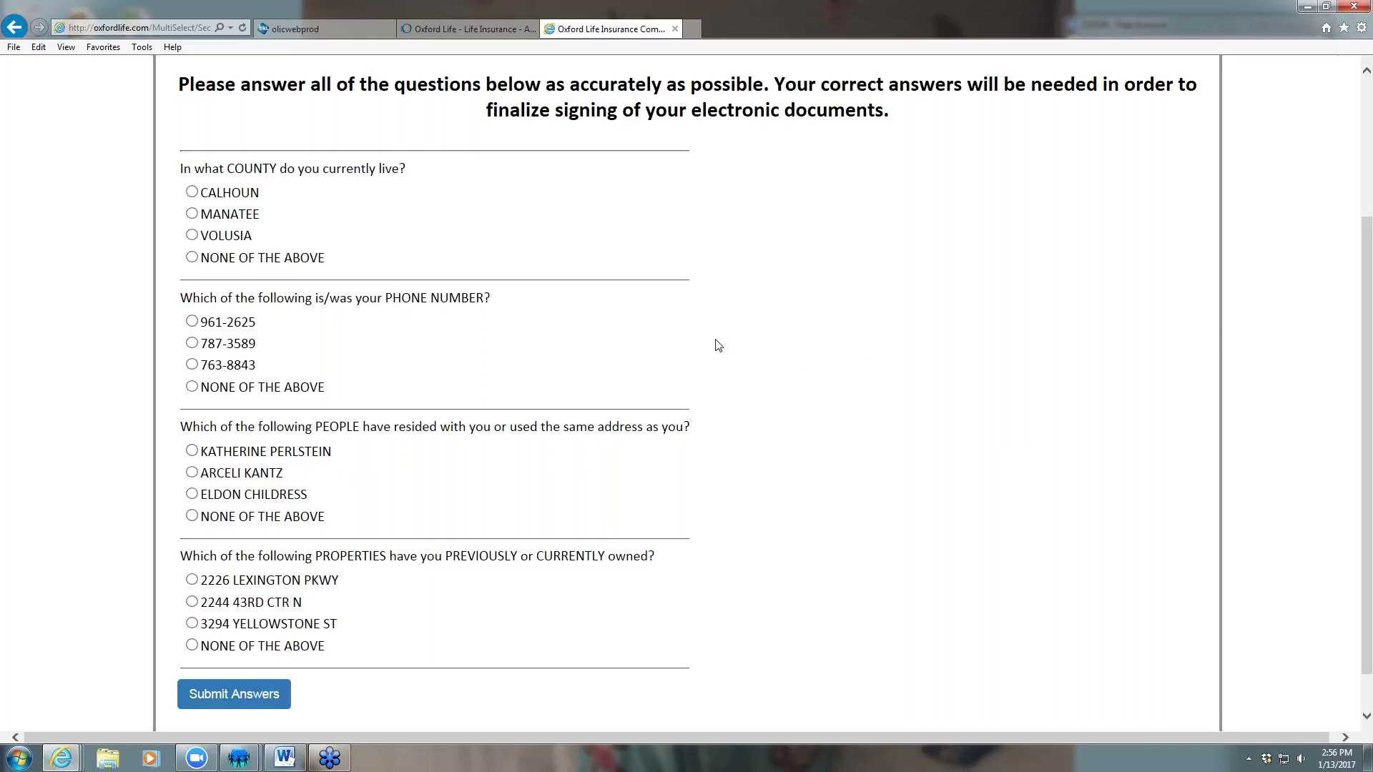
{"action": "left_click", "coordinate": [191, 258]}
{"action": "left_click", "coordinate": [192, 387]}
{"action": "left_click", "coordinate": [192, 516]}
{"action": "left_click", "coordinate": [192, 646]}
{"action": "left_click", "coordinate": [240, 706]}
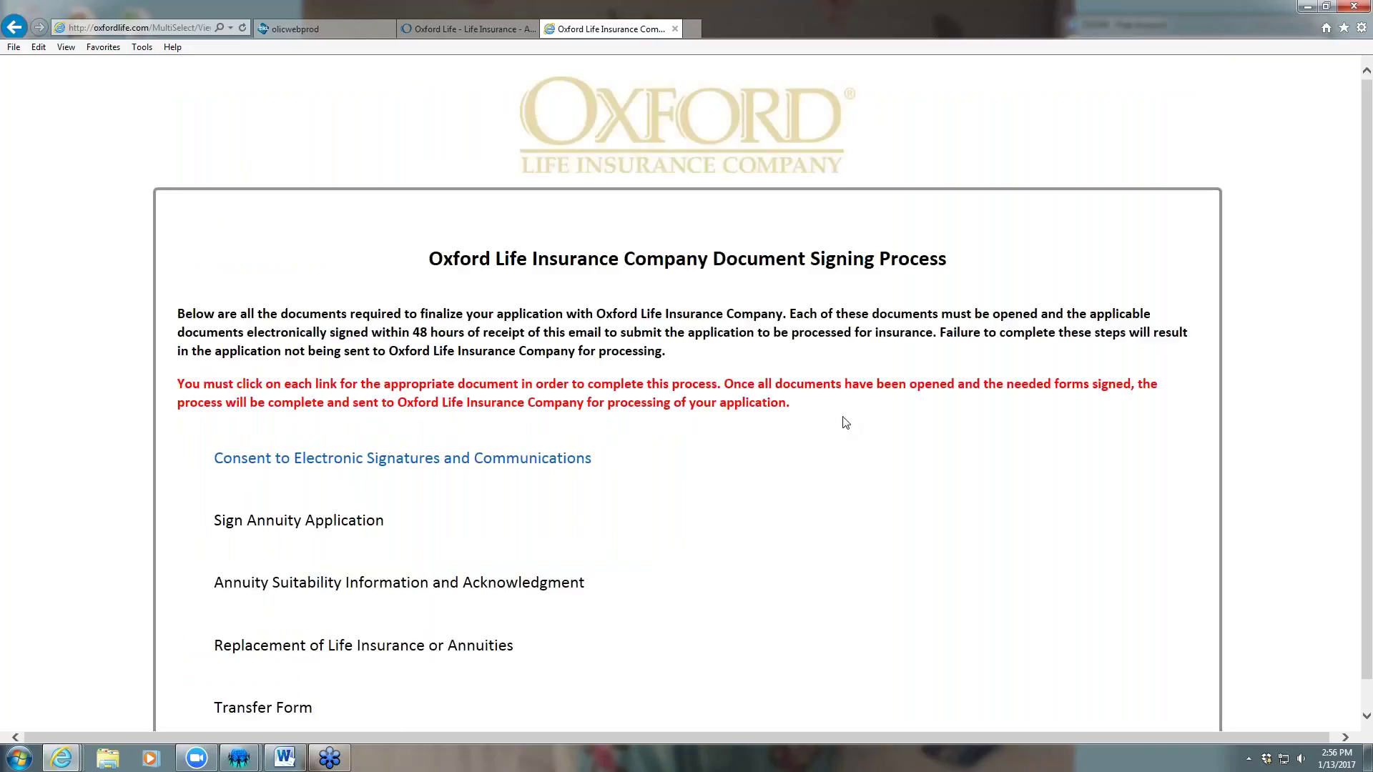
Sign the Consent to Electronic Signatures with the client's correctly spelled name and agree
{"action": "scroll", "coordinate": [934, 440], "scroll_direction": "down", "scroll_amount": 1}
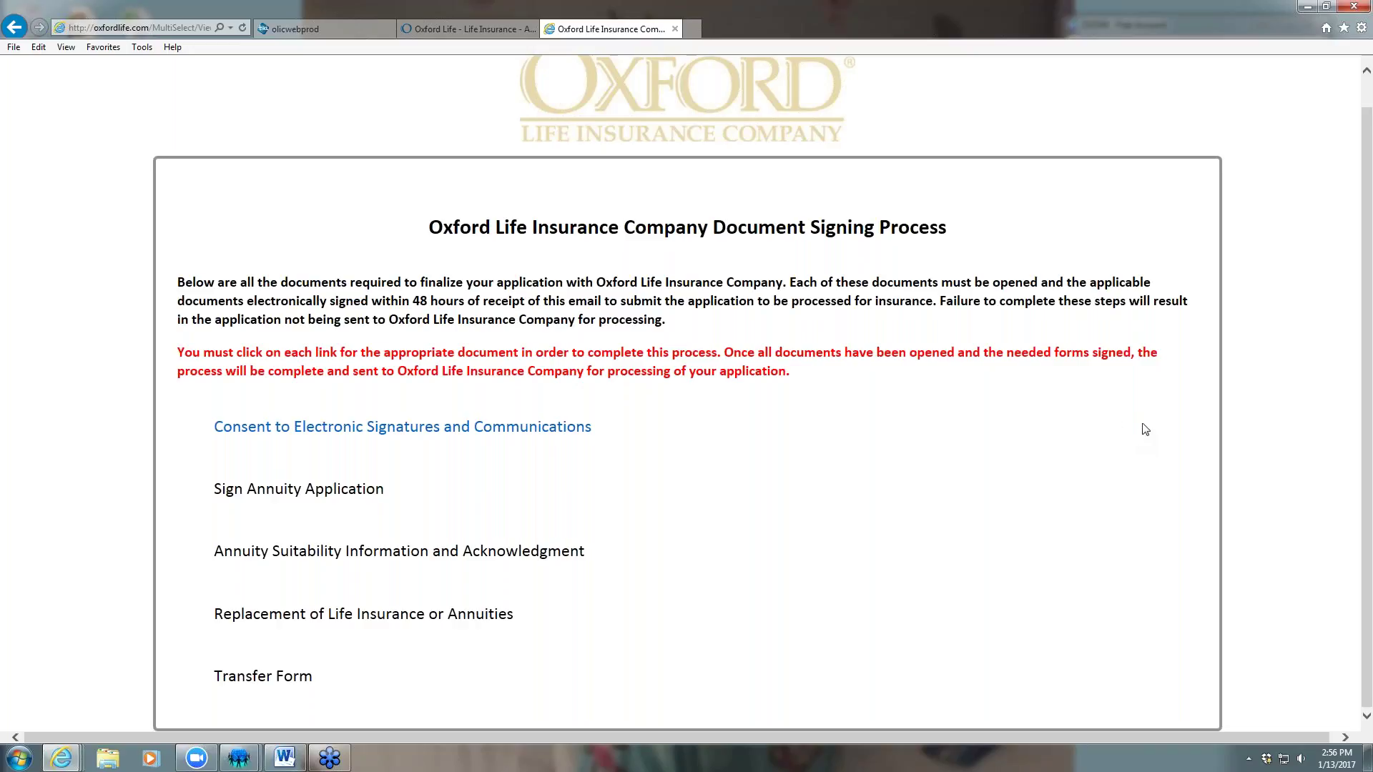
{"action": "left_click", "coordinate": [386, 428]}
{"action": "scroll", "coordinate": [680, 329], "scroll_direction": "down", "scroll_amount": 2}
{"action": "scroll", "coordinate": [679, 329], "scroll_direction": "down", "scroll_amount": 2}
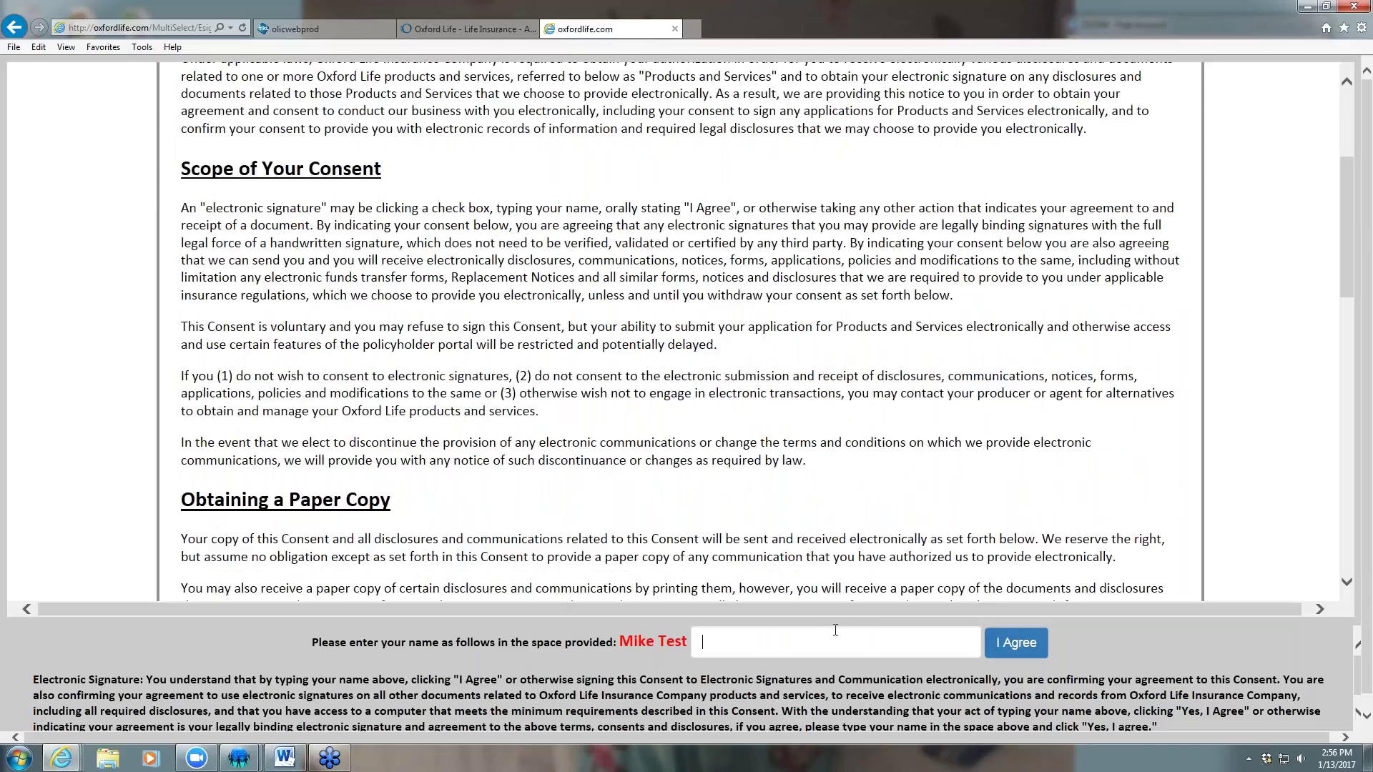
{"action": "type", "text": "Mike Tesd"}
{"action": "left_click", "coordinate": [1016, 643]}
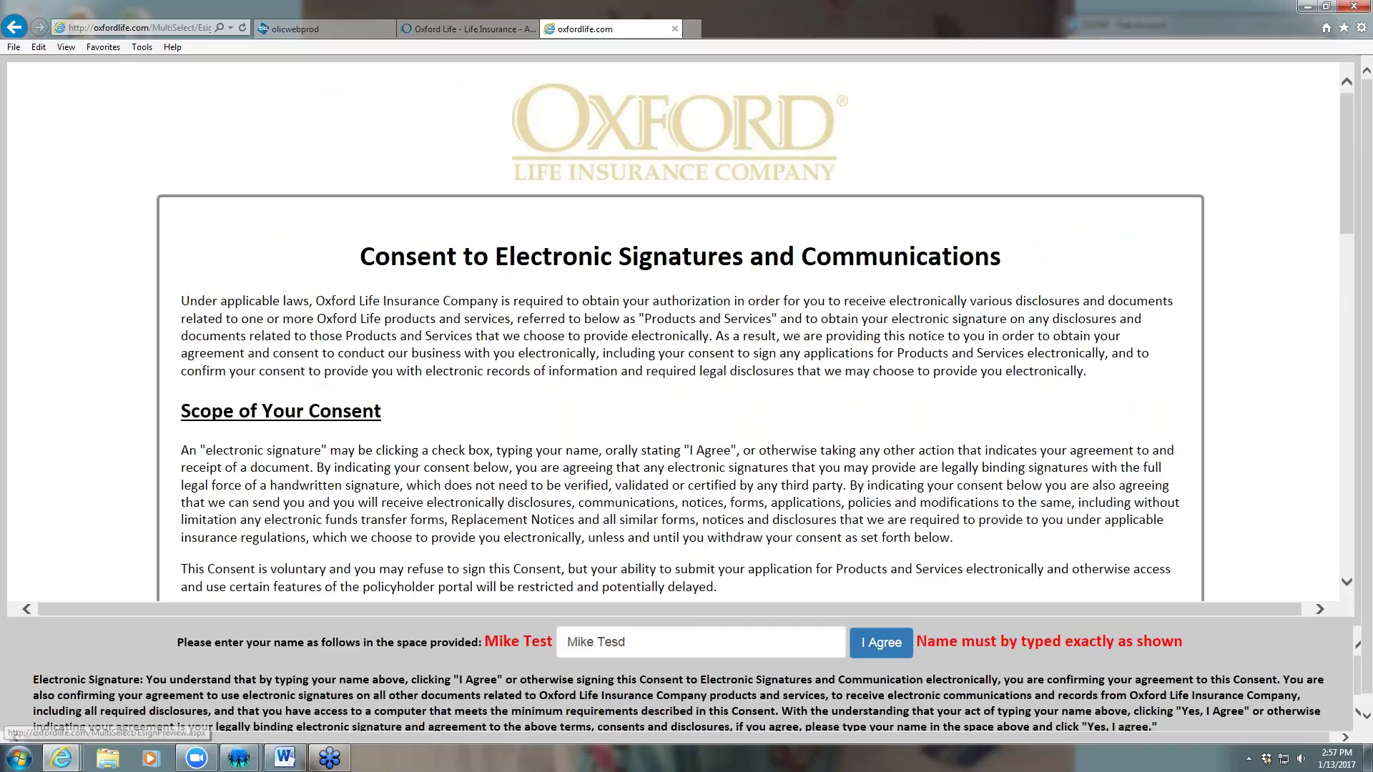
{"action": "left_click", "coordinate": [697, 638]}
{"action": "key", "text": "BackSpace"}
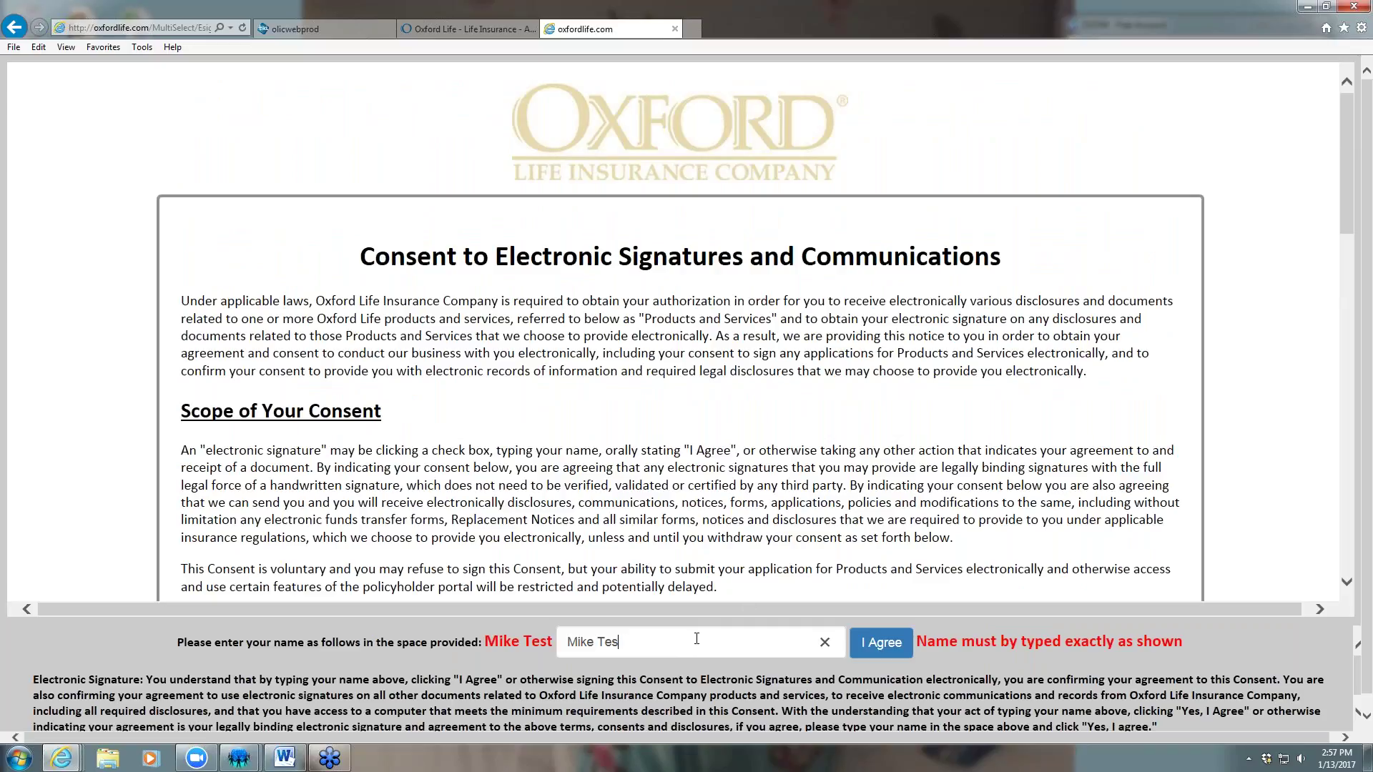
{"action": "left_click", "coordinate": [882, 643]}
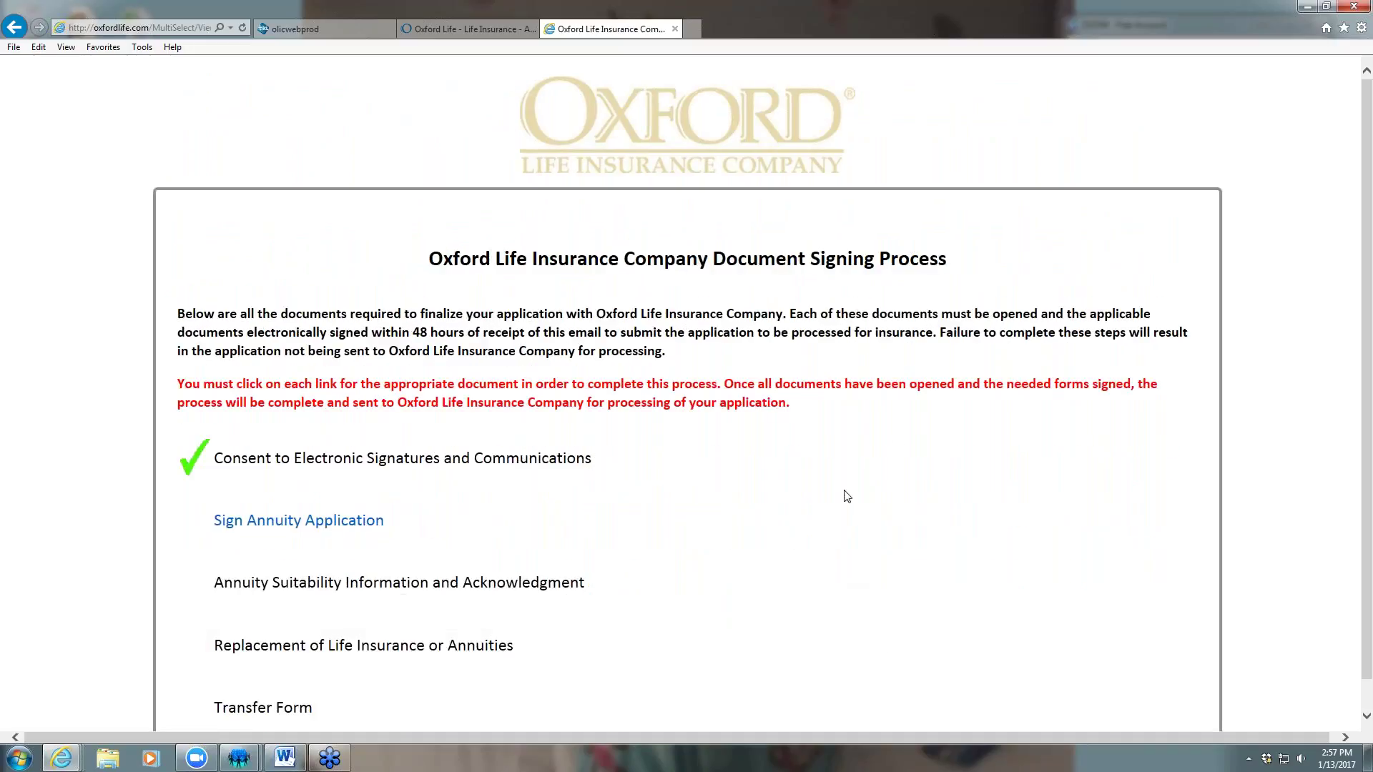
E-sign the annuity application and the Annuity Suitability form with the client's name
{"action": "scroll", "coordinate": [846, 497], "scroll_direction": "down", "scroll_amount": 1}
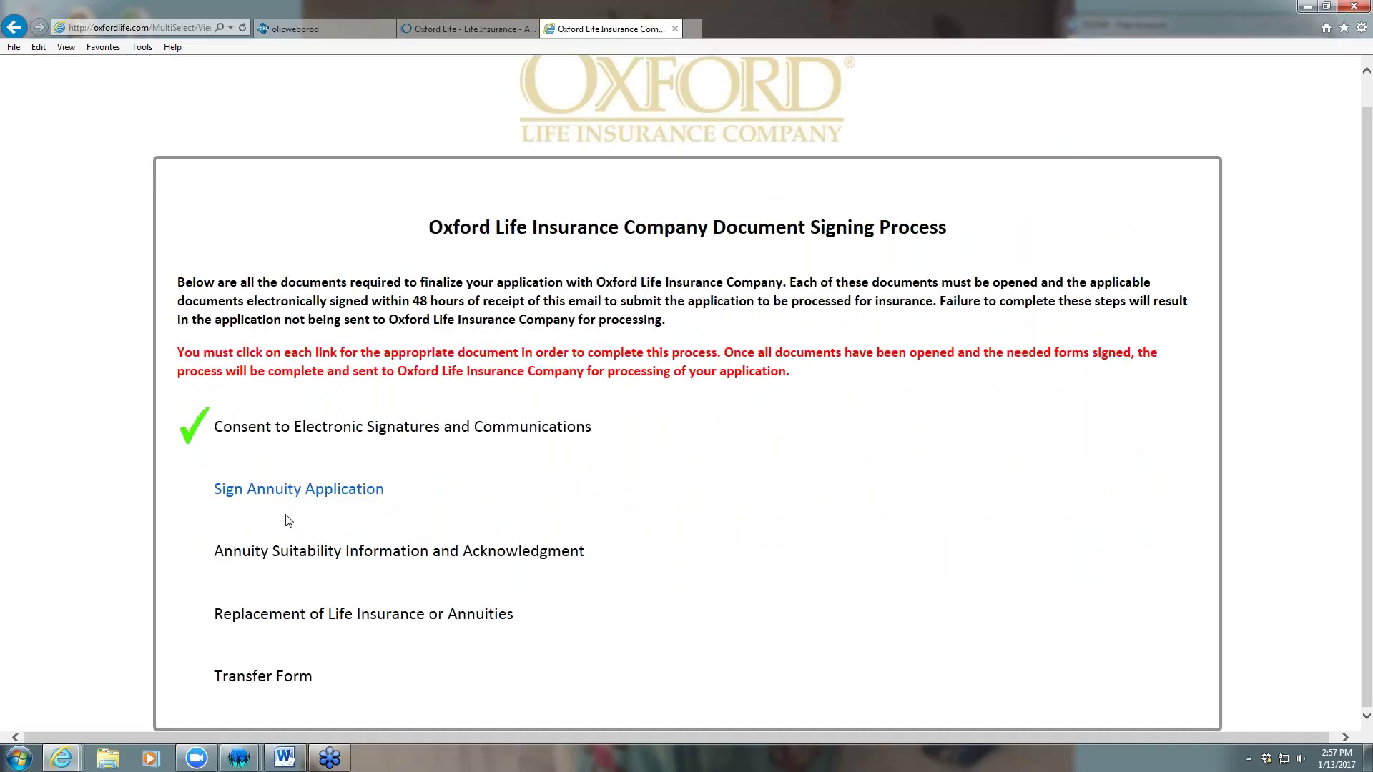
{"action": "left_click", "coordinate": [322, 490]}
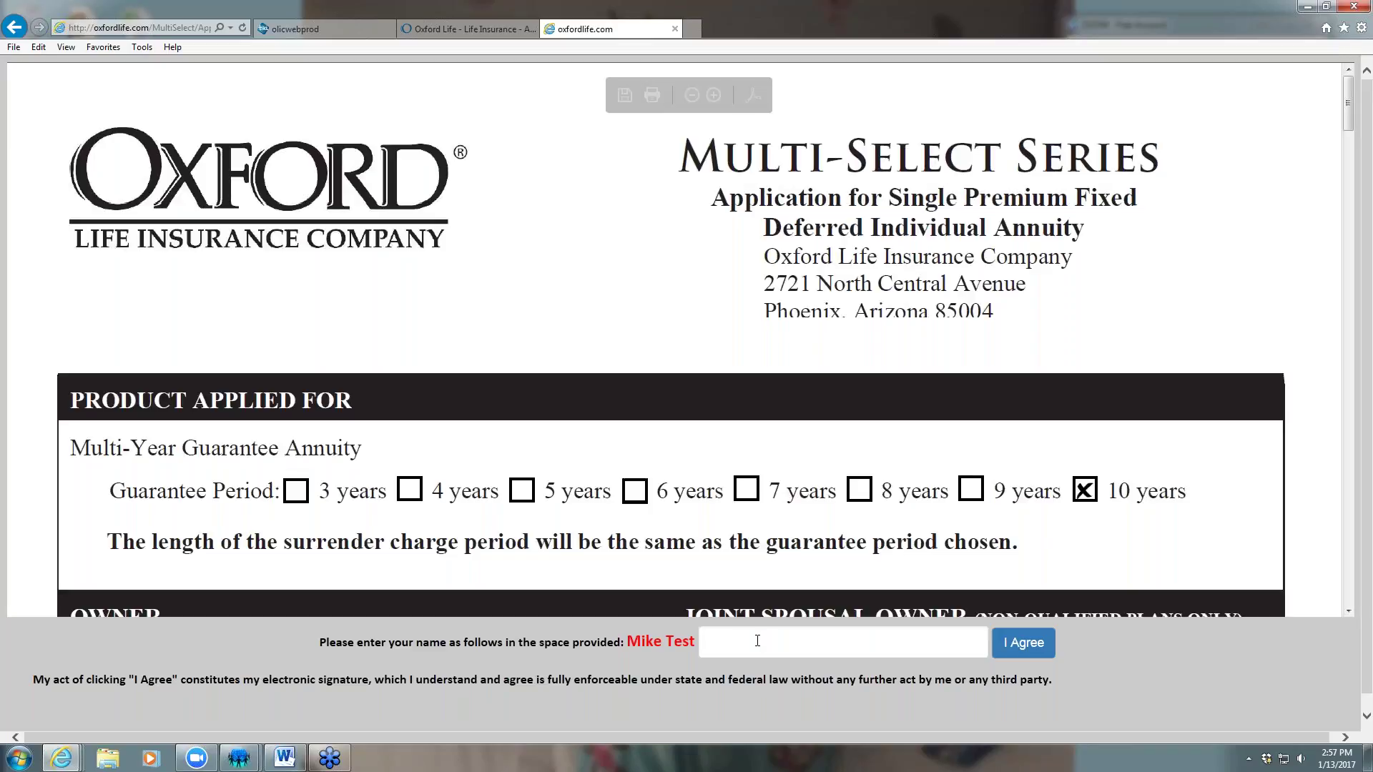
{"action": "left_click", "coordinate": [757, 641]}
{"action": "type", "text": "Mike Tes"}
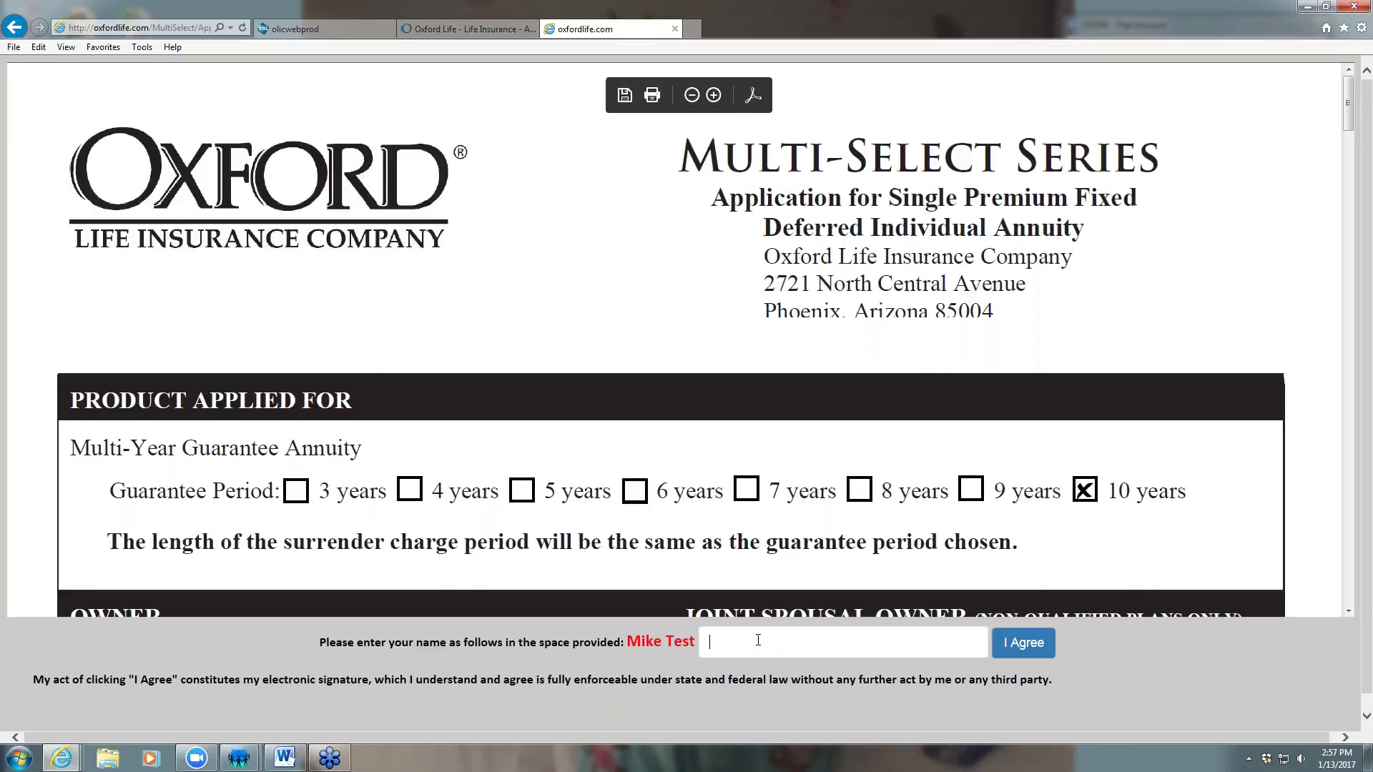
{"action": "type", "text": "t"}
{"action": "left_click", "coordinate": [1023, 642]}
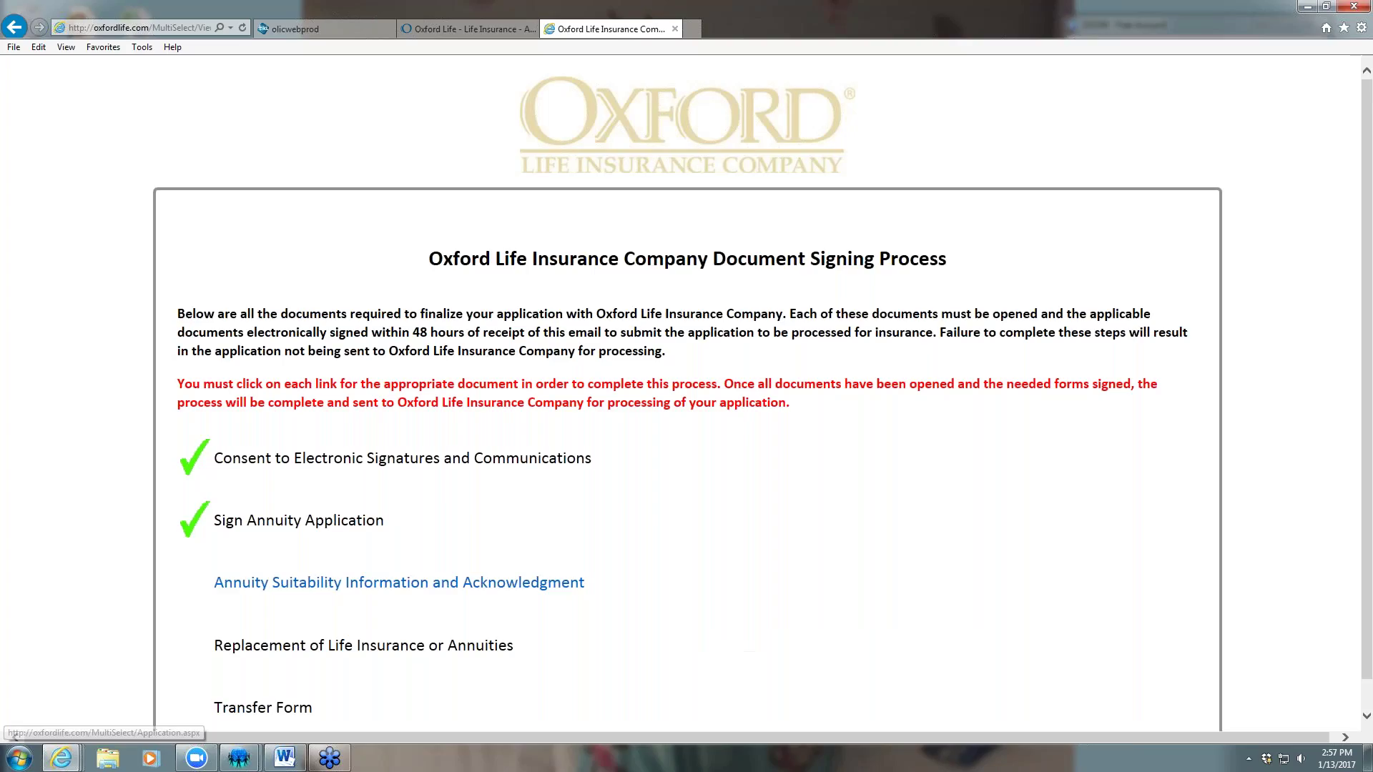
{"action": "left_click", "coordinate": [393, 585]}
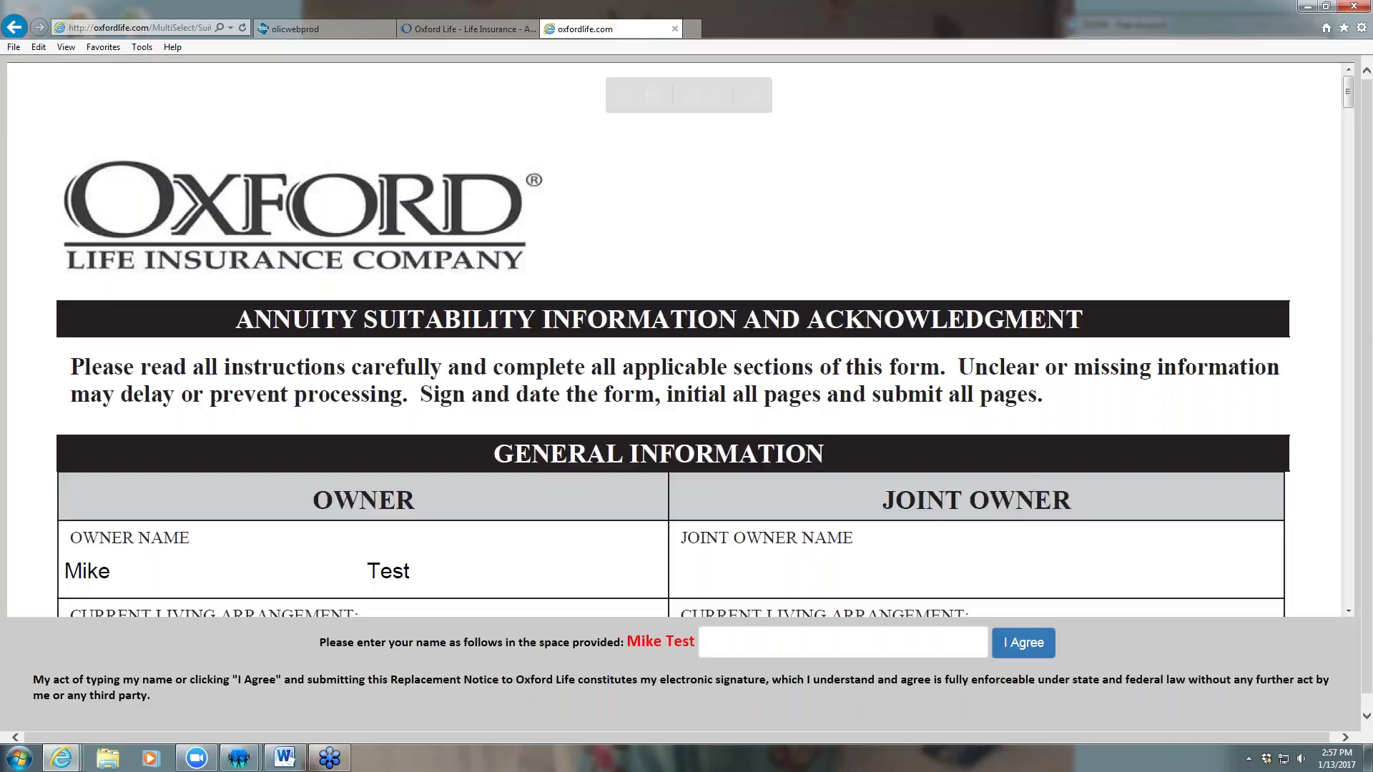
{"action": "left_click", "coordinate": [773, 645]}
{"action": "type", "text": "Mike Test"}
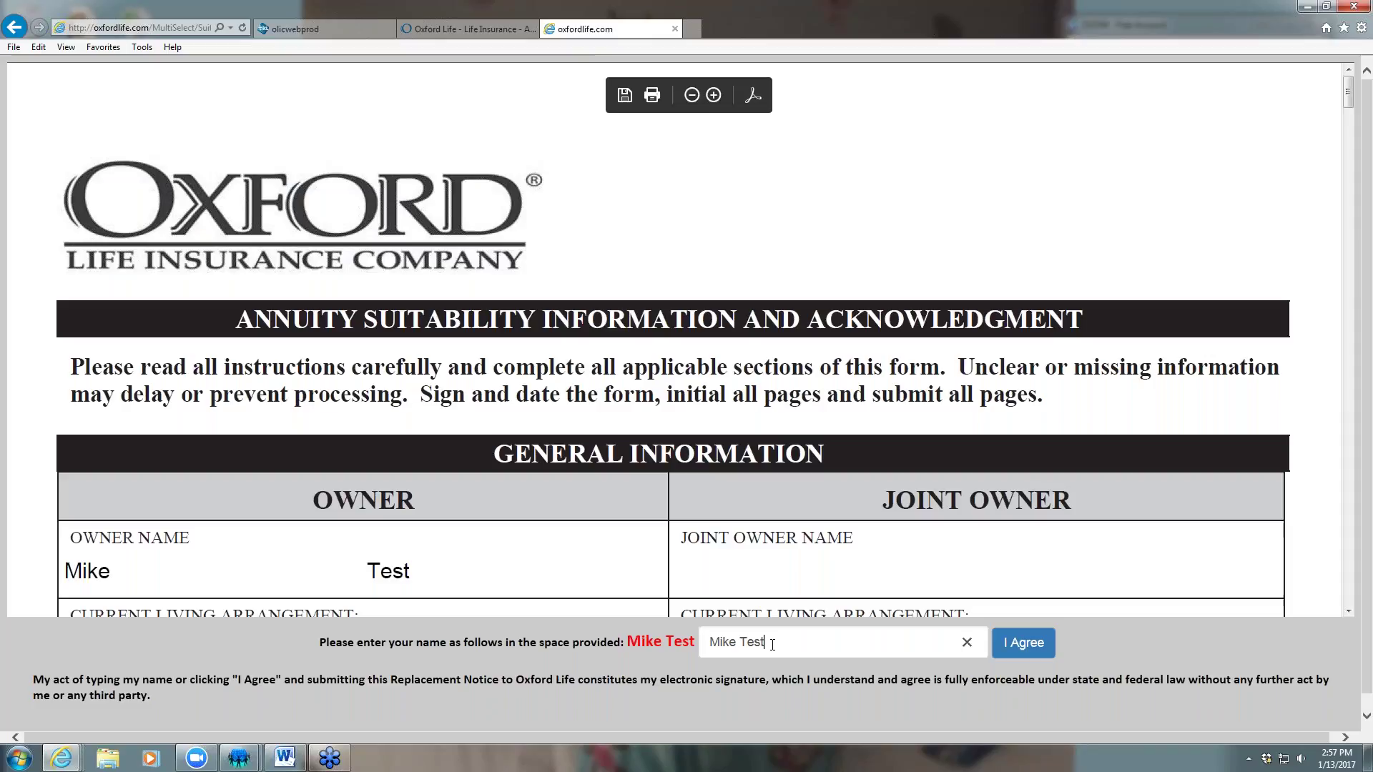
{"action": "left_click", "coordinate": [1023, 643]}
E-sign the Replacement of Life Insurance or Annuities notice and the Transfer Form with the client's name
{"action": "scroll", "coordinate": [615, 635], "scroll_direction": "down", "scroll_amount": 1}
{"action": "left_click", "coordinate": [422, 615]}
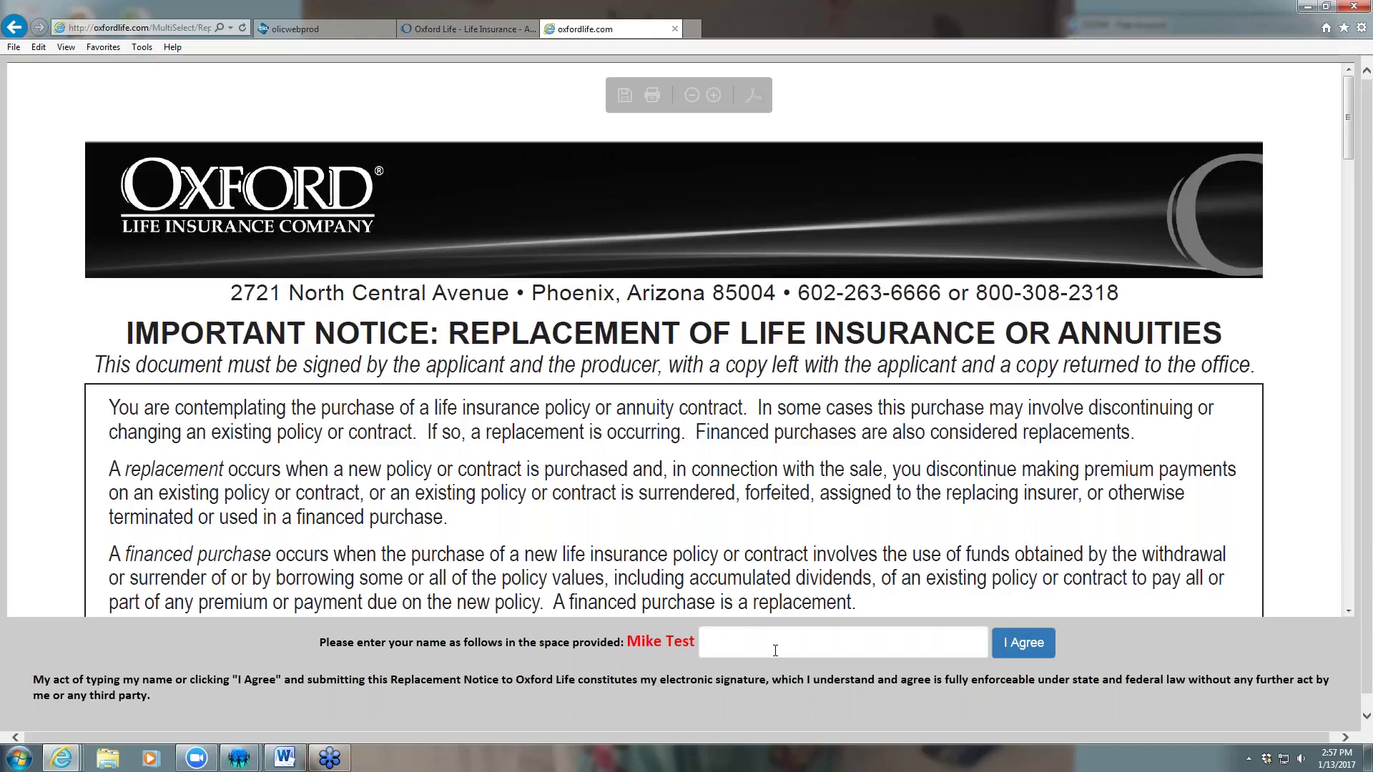
{"action": "left_click", "coordinate": [775, 651]}
{"action": "type", "text": "Mike Test"}
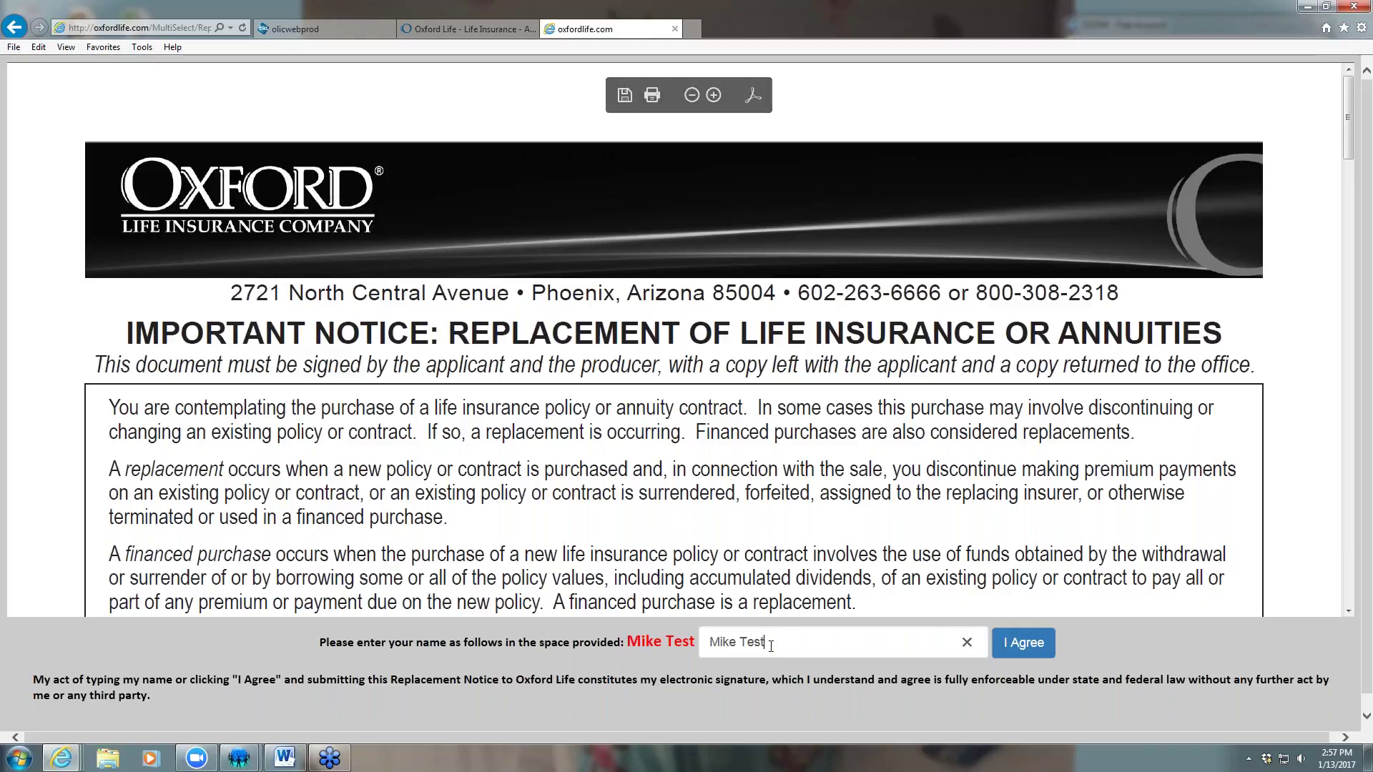
{"action": "key", "text": "Return"}
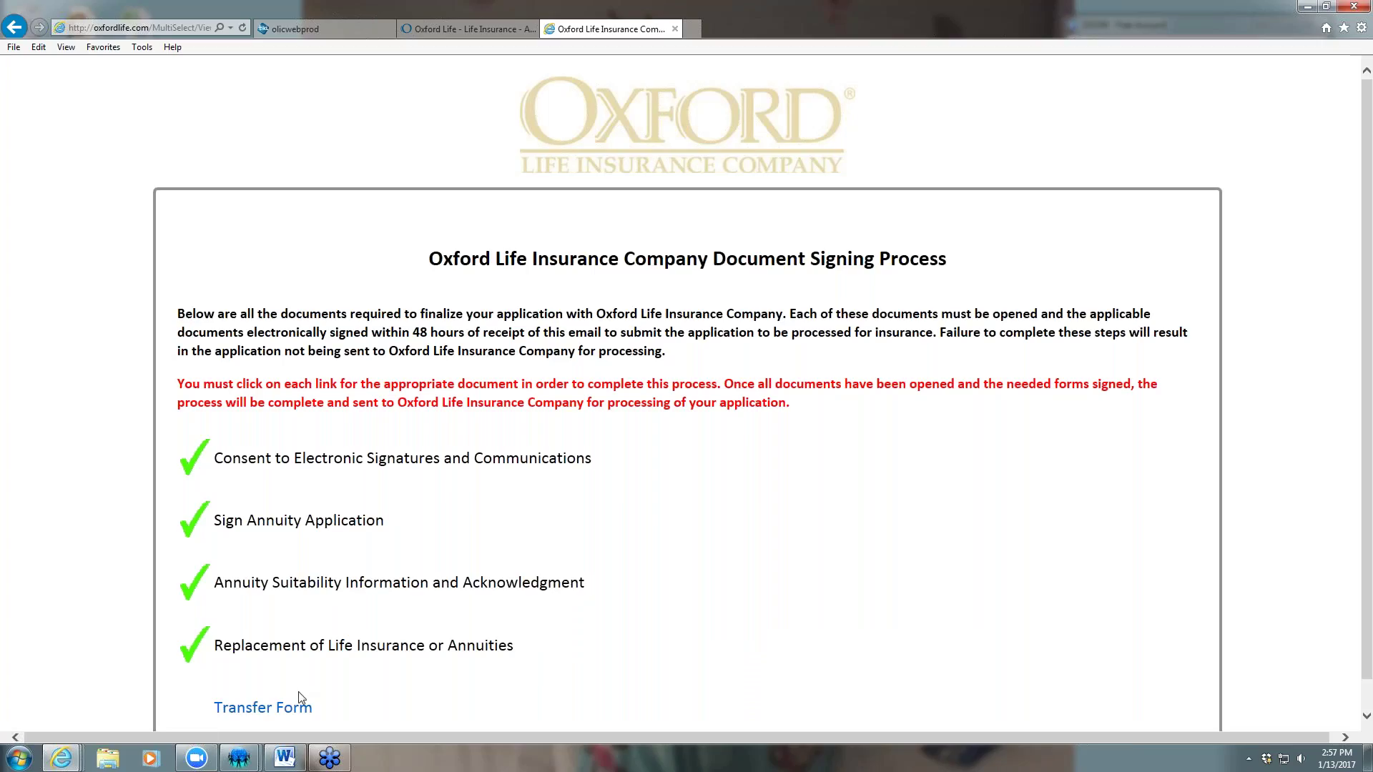
{"action": "left_click", "coordinate": [284, 708]}
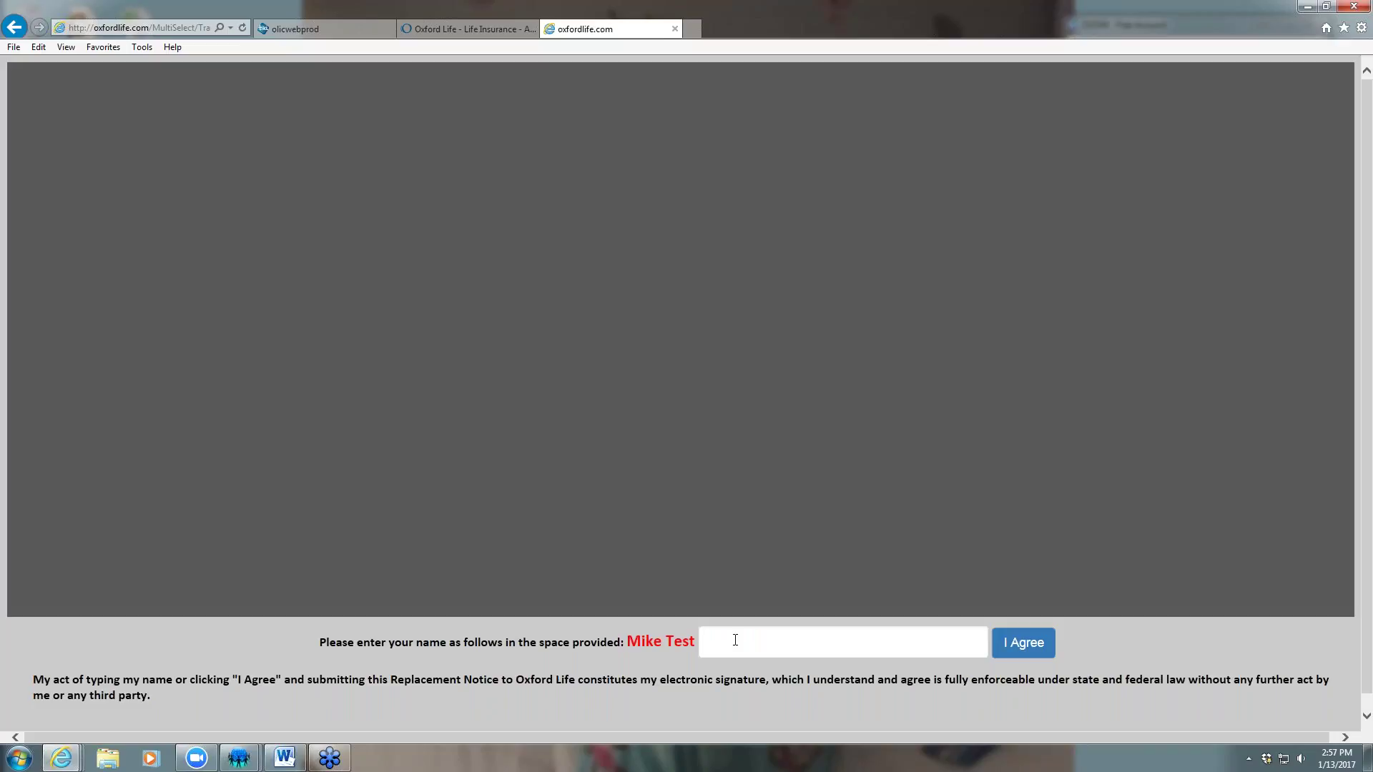
{"action": "type", "text": "Mike Test"}
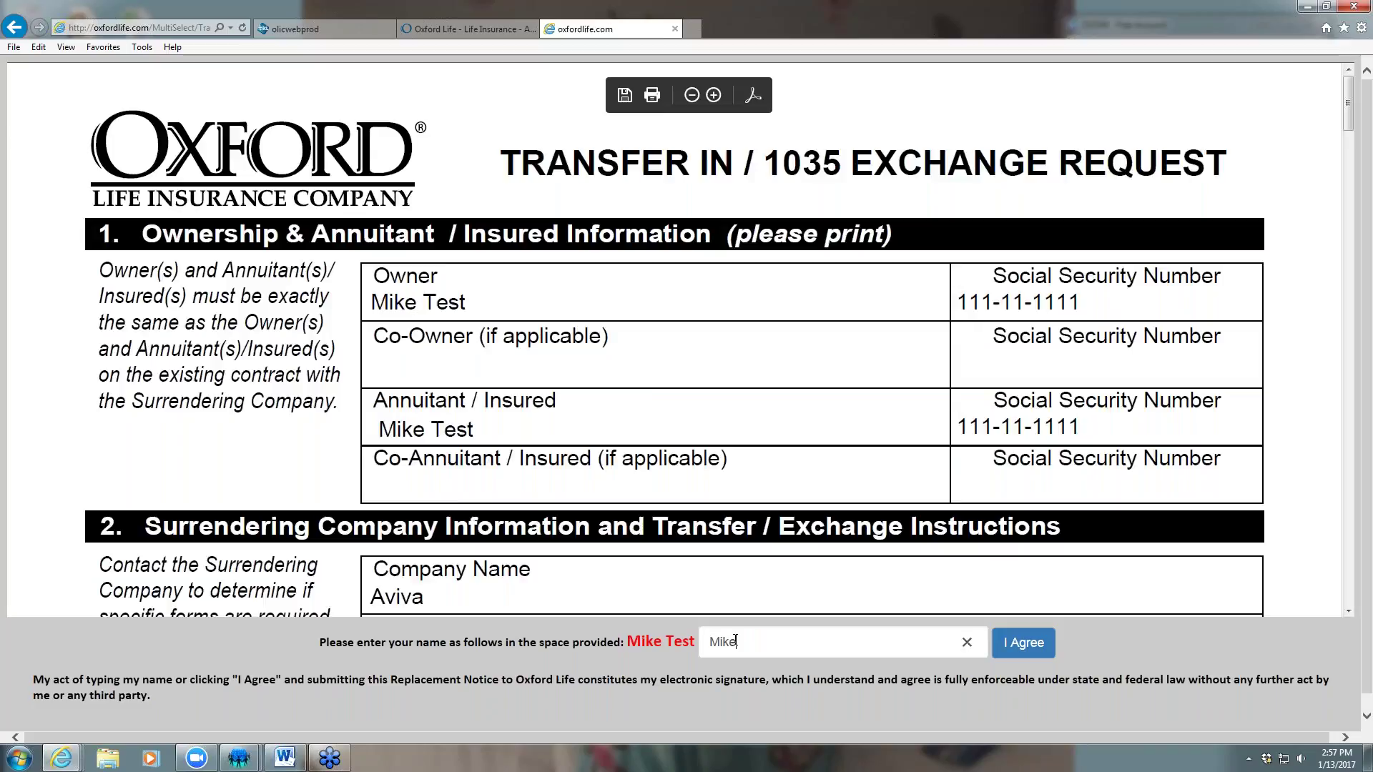
{"action": "left_click", "coordinate": [1032, 651]}
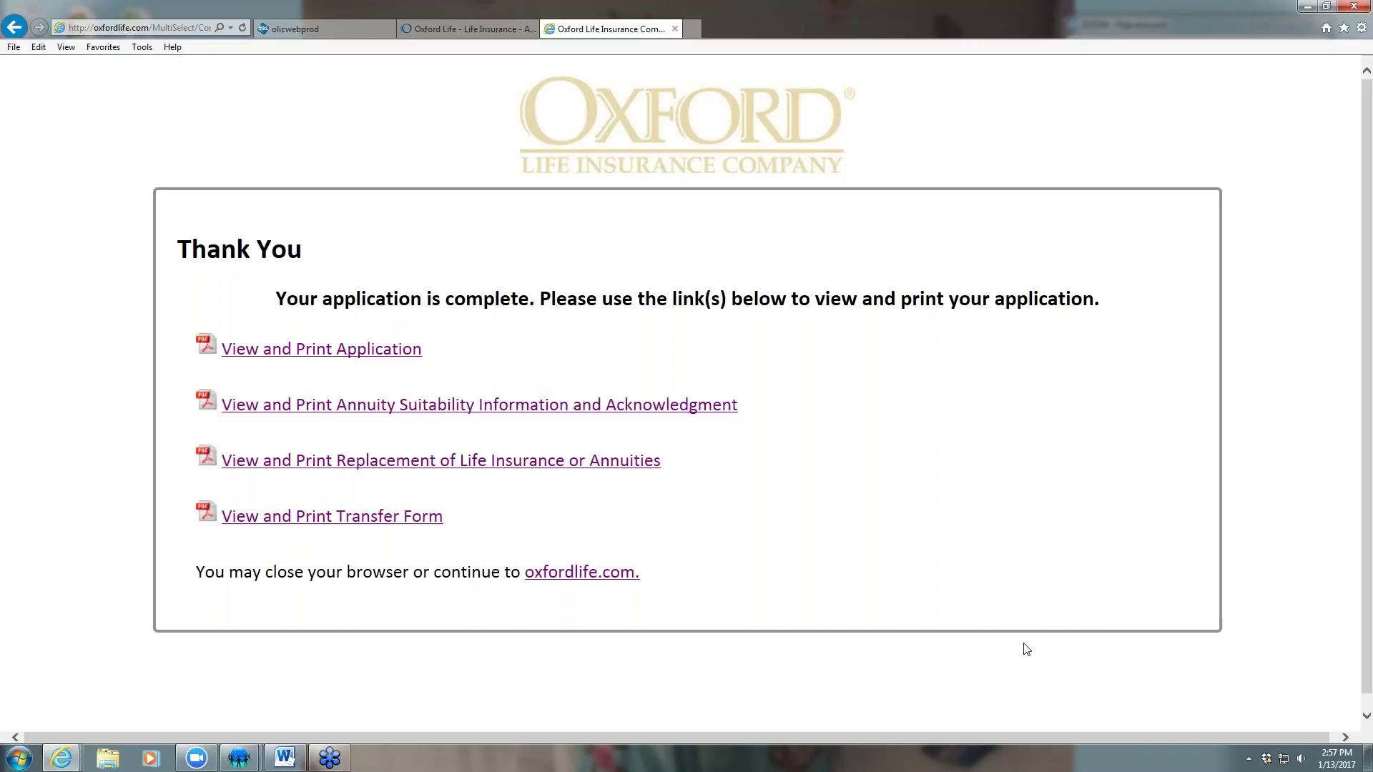
Open the signed Transfer Form PDF and scroll through it for review
{"action": "left_click", "coordinate": [321, 518]}
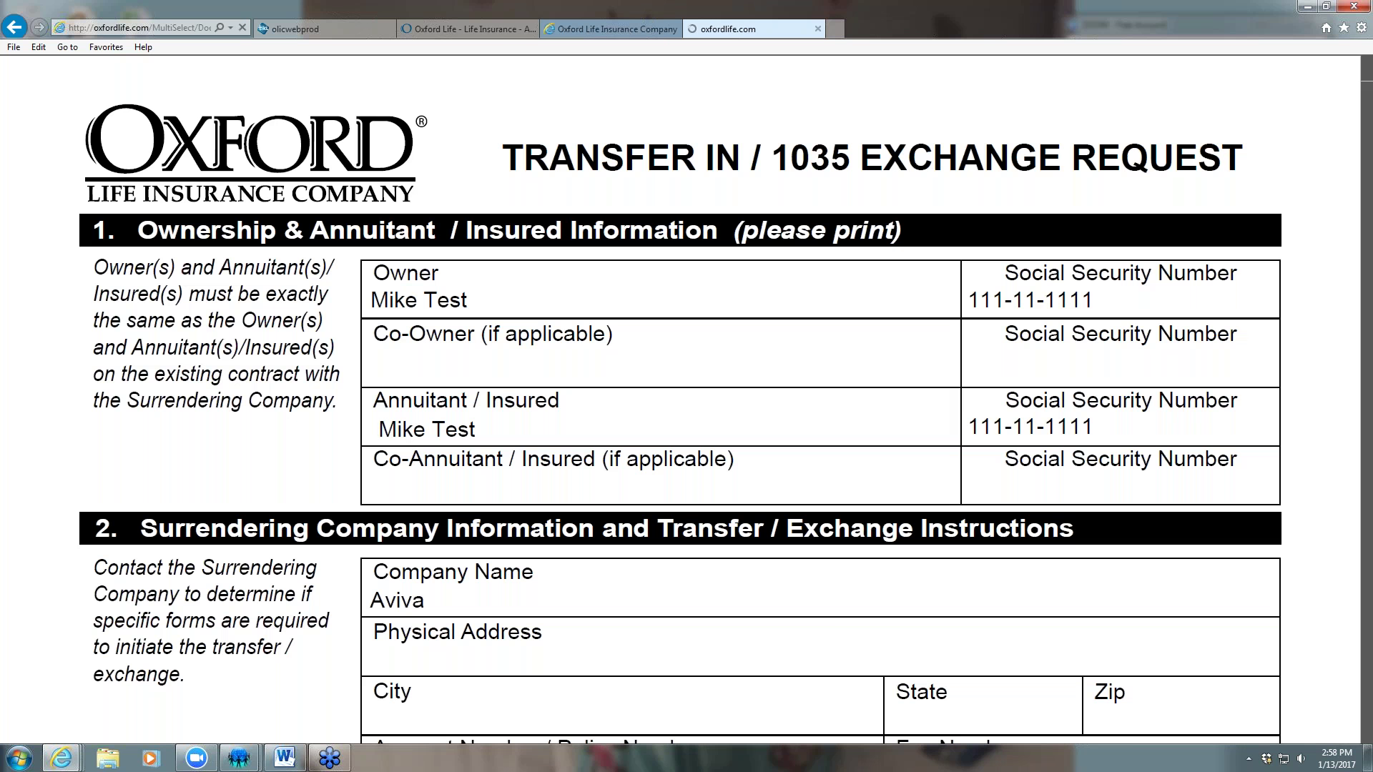
{"action": "scroll", "coordinate": [1365, 147], "scroll_direction": "down", "scroll_amount": 1}
{"action": "mouse_move", "coordinate": [1365, 147]}
{"action": "left_mouse_down"}
{"action": "mouse_move", "coordinate": [1366, 533]}
{"action": "mouse_move", "coordinate": [1365, 480]}
{"action": "left_mouse_up"}
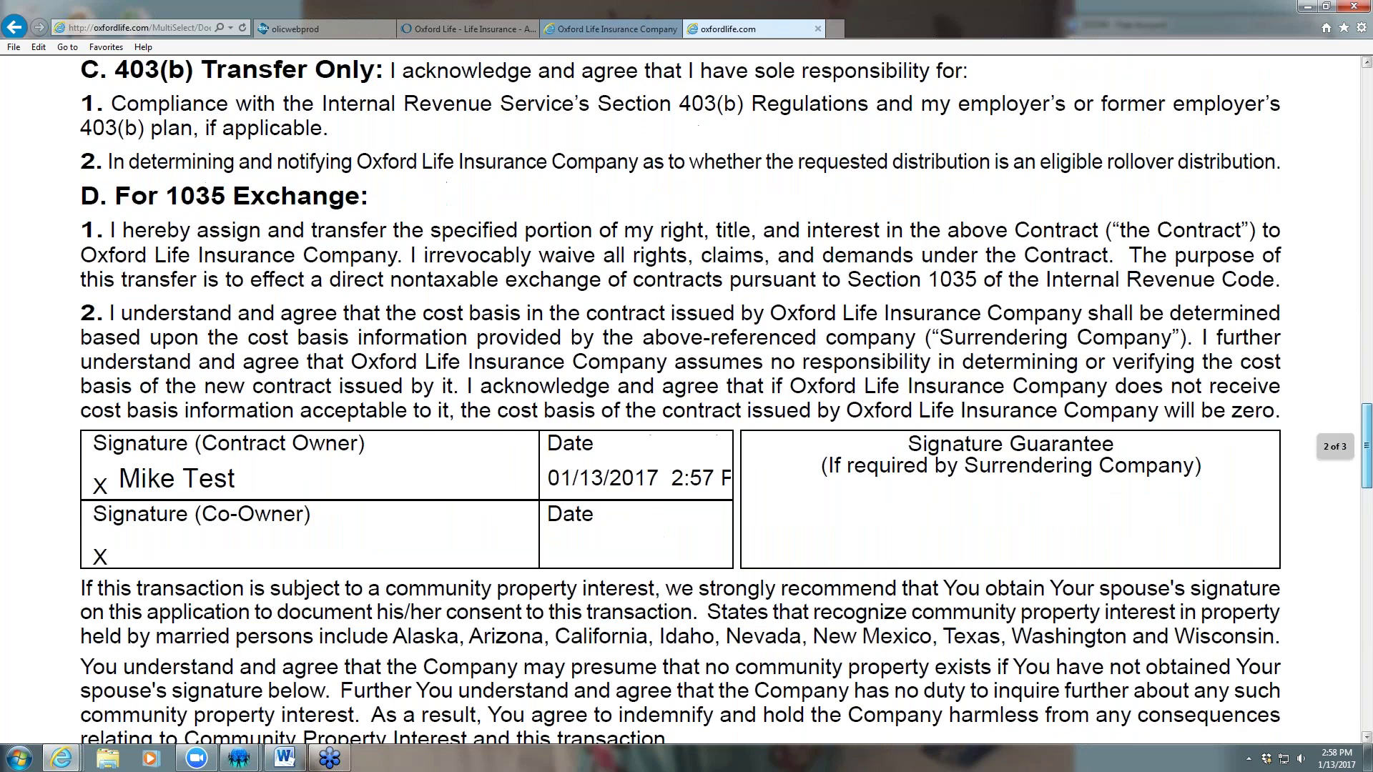
{"action": "left_click_drag", "start_coordinate": [1367, 434], "coordinate": [1367, 264]}
Close the Transfer Form preview tab and the finished Thank You signing page
{"action": "left_click", "coordinate": [1353, 5]}
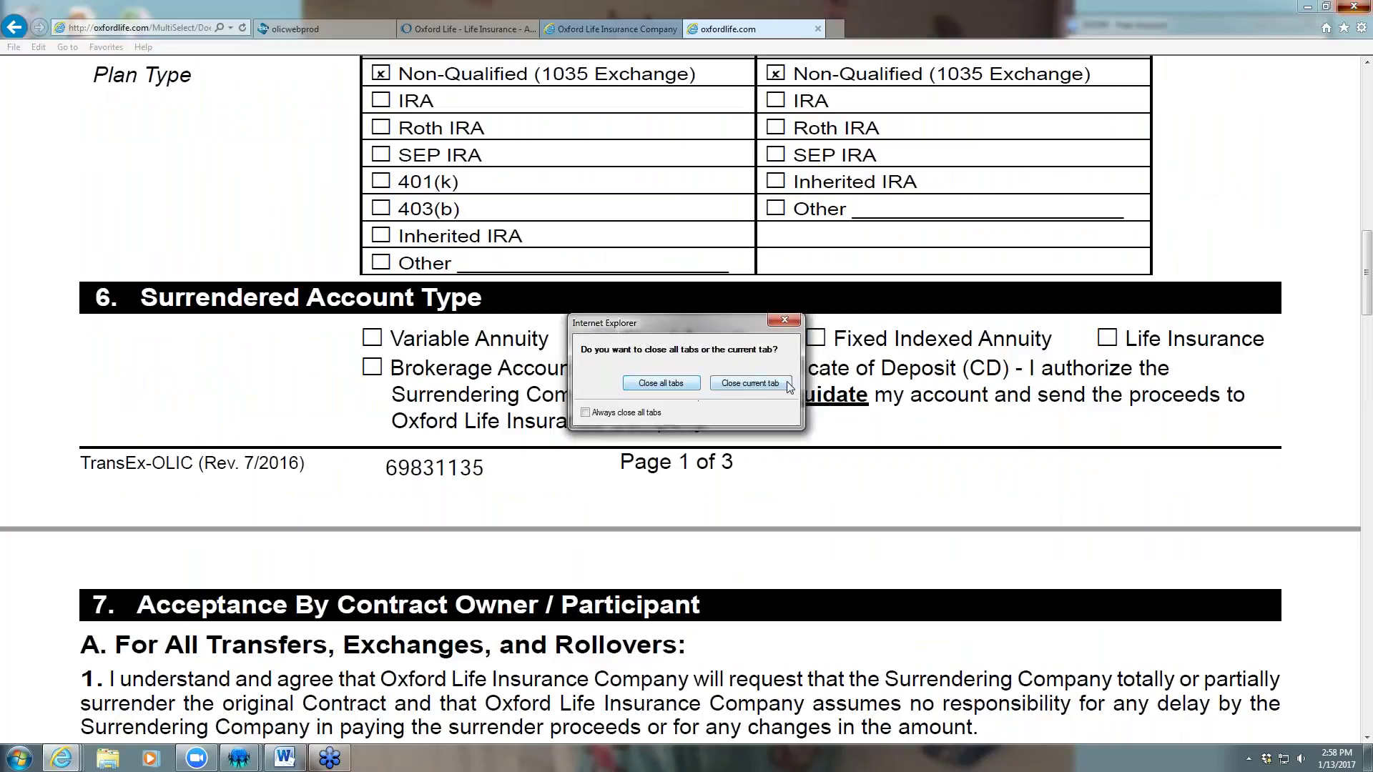
{"action": "left_click", "coordinate": [786, 323]}
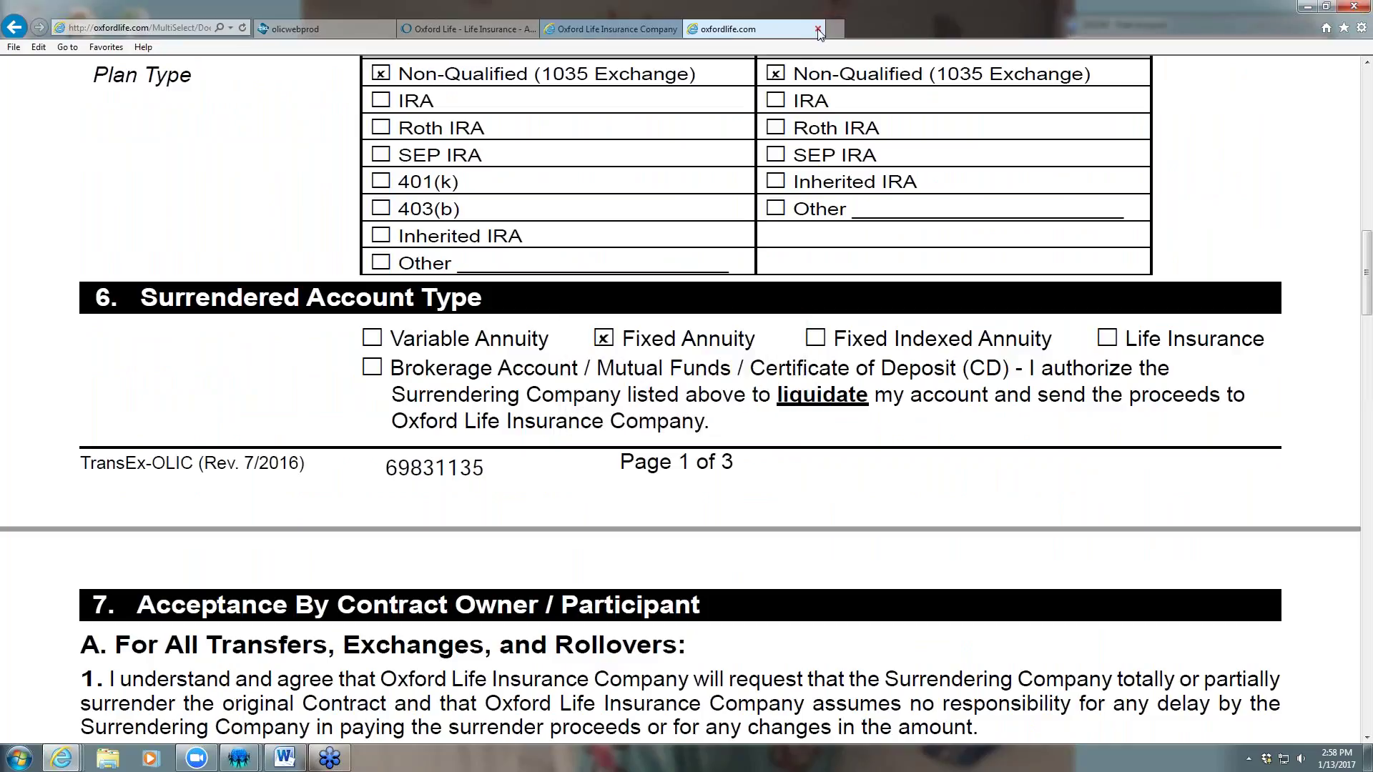
{"action": "left_click", "coordinate": [817, 28]}
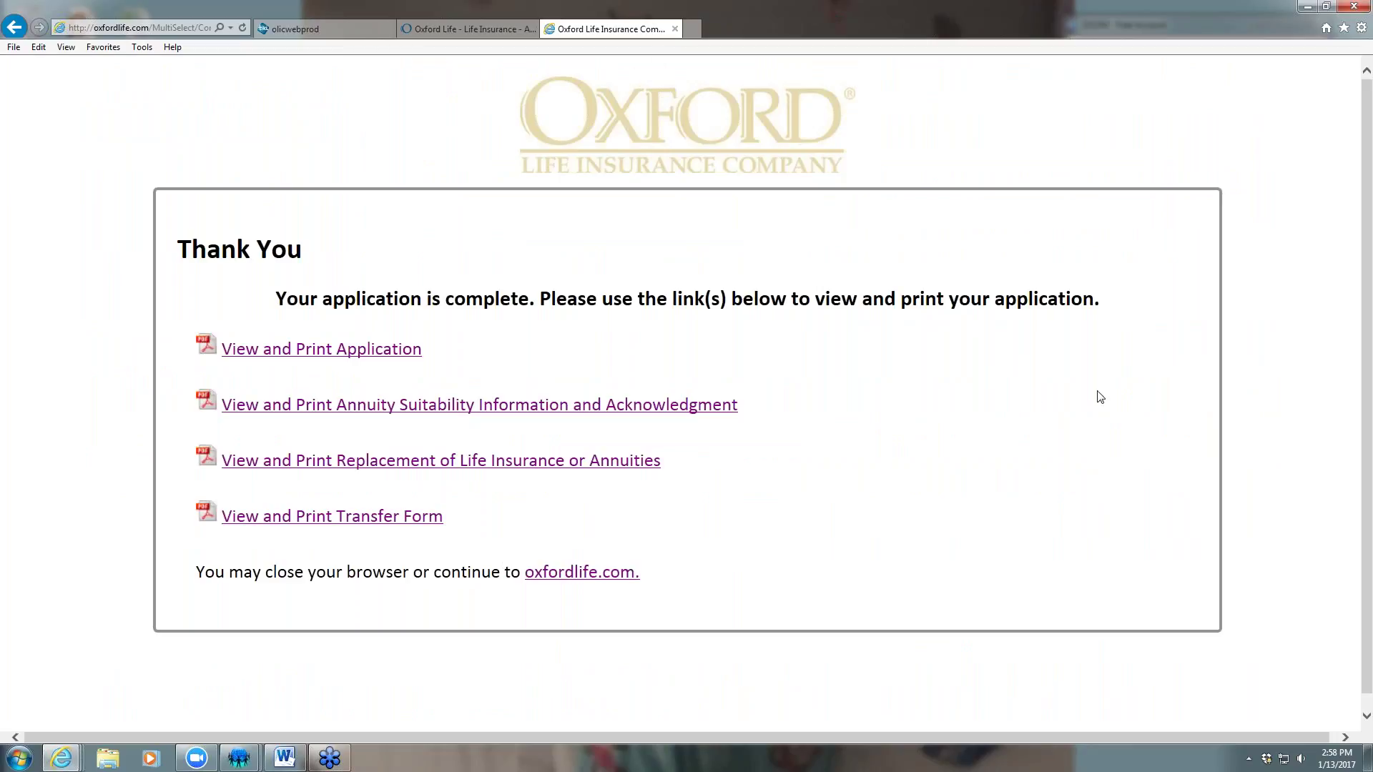
{"action": "key", "text": "alt+Tab"}
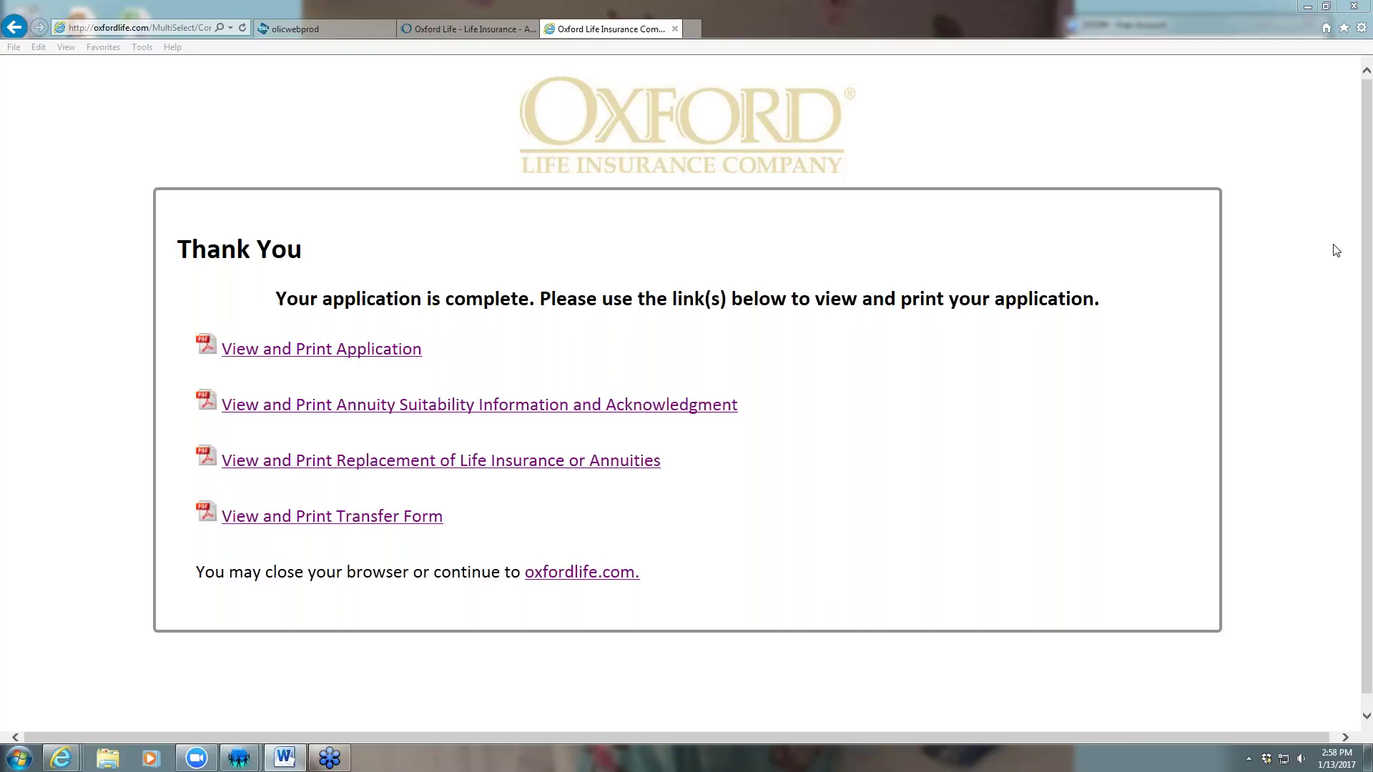
{"action": "left_click", "coordinate": [675, 29]}
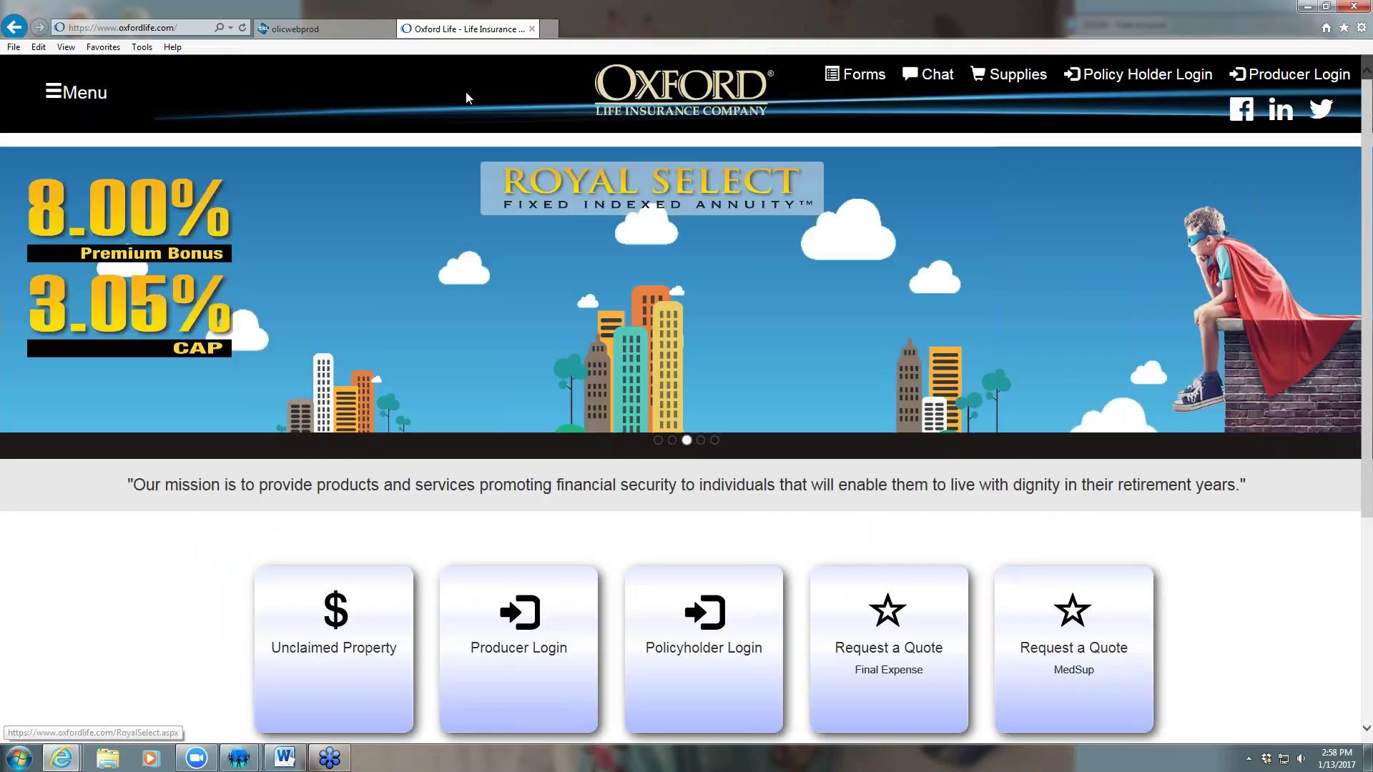
Return to the Multi-Select Applications page, refresh Pending Signatures, and show Complete Applications
{"action": "left_click", "coordinate": [350, 29]}
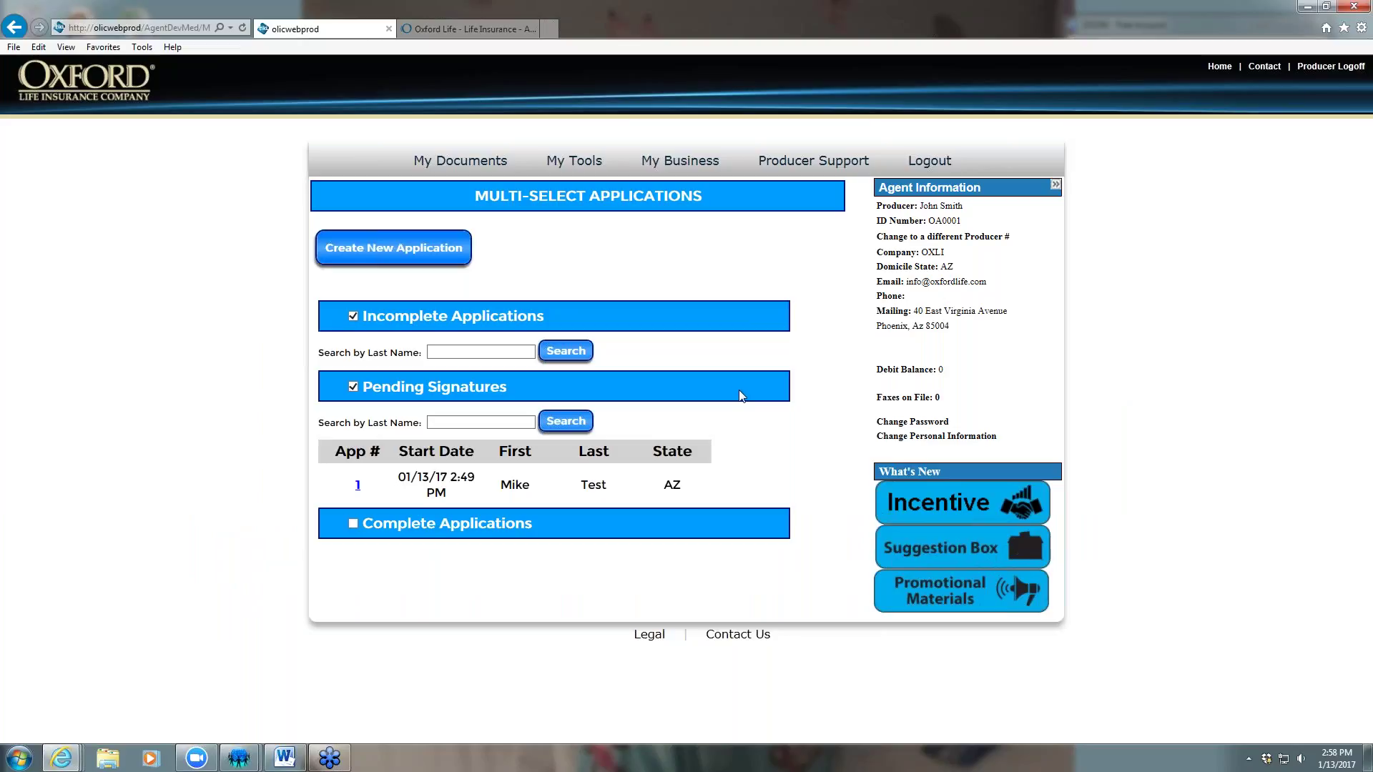
{"action": "left_click", "coordinate": [781, 392]}
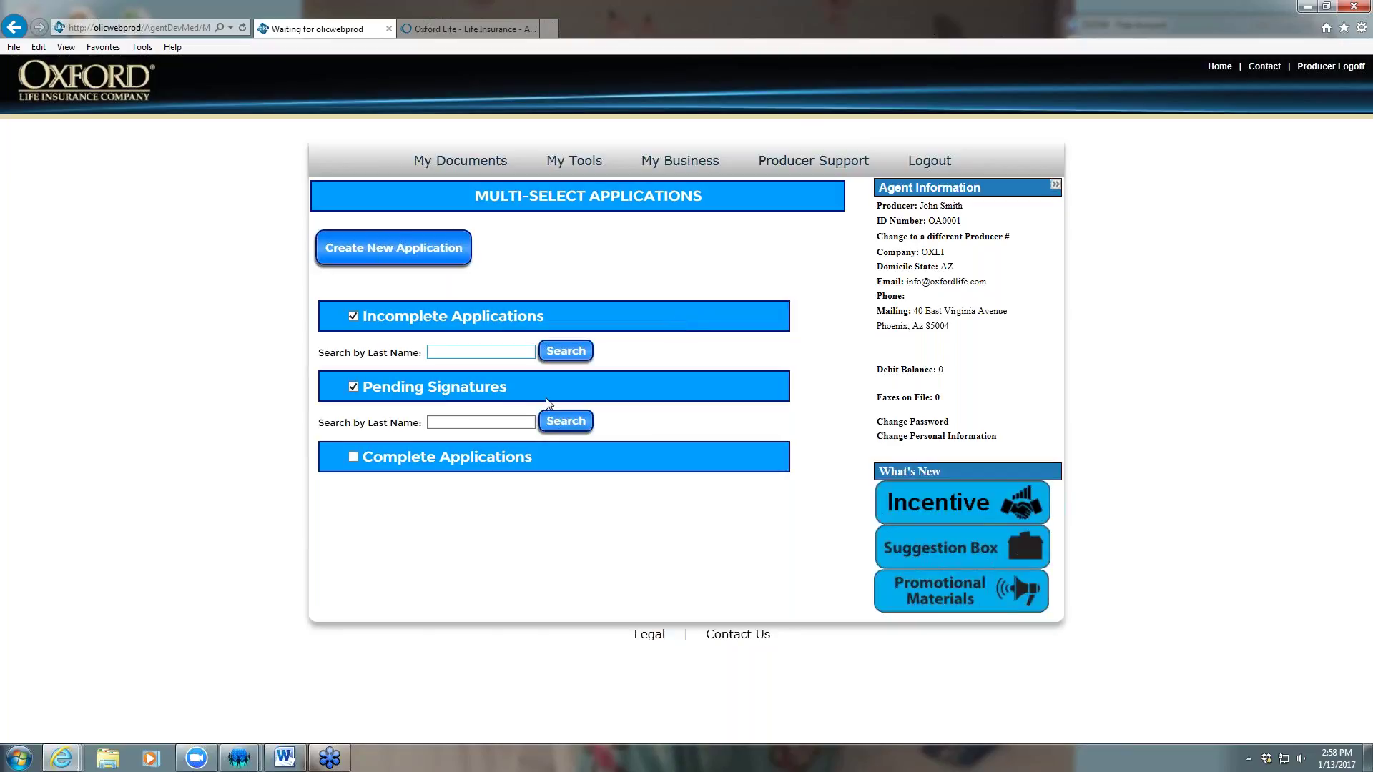
{"action": "left_click", "coordinate": [354, 457]}
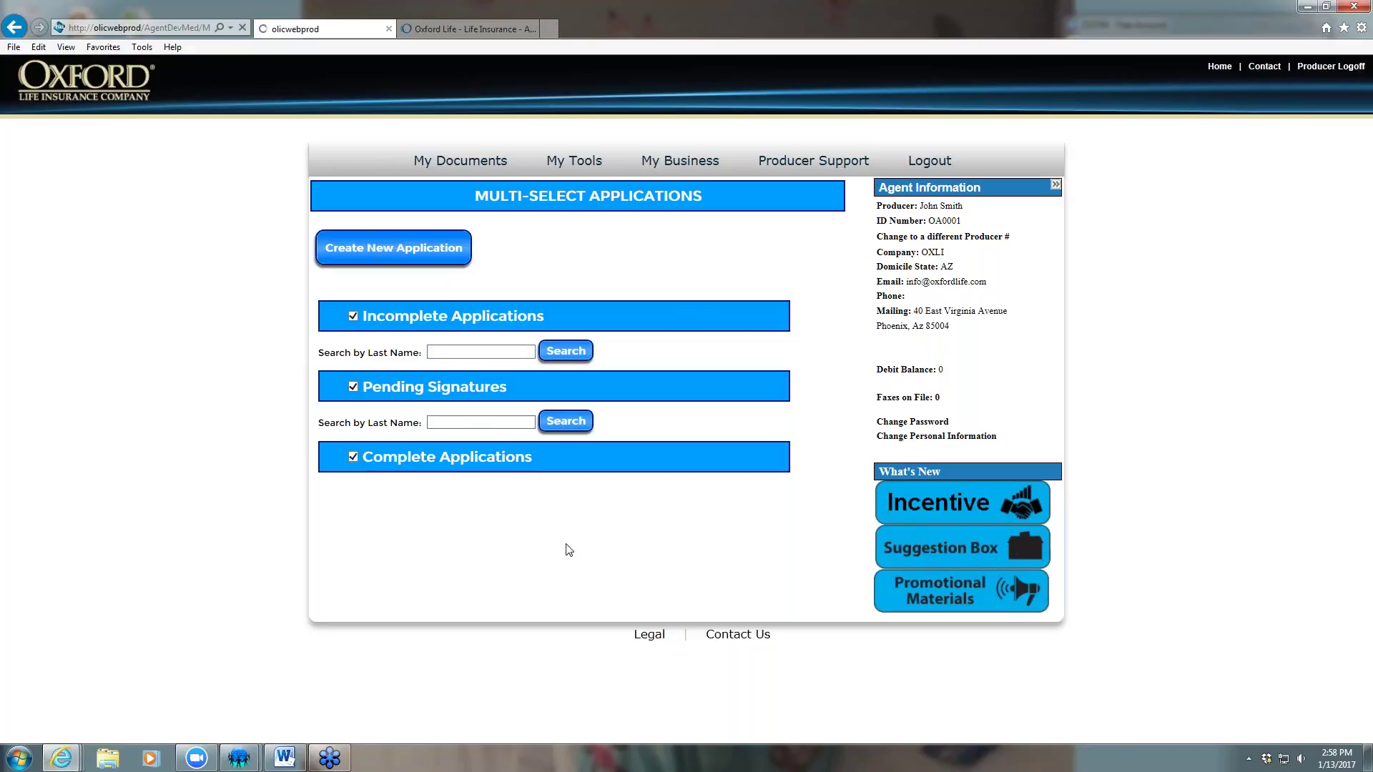